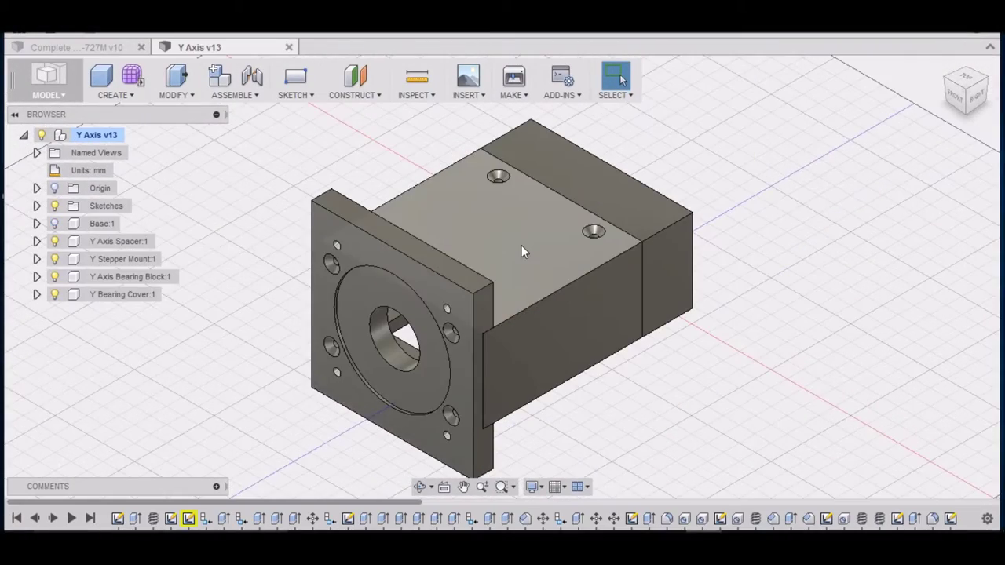
scroll(433, 342, "up", 4)
scroll(455, 334, "down", 5)
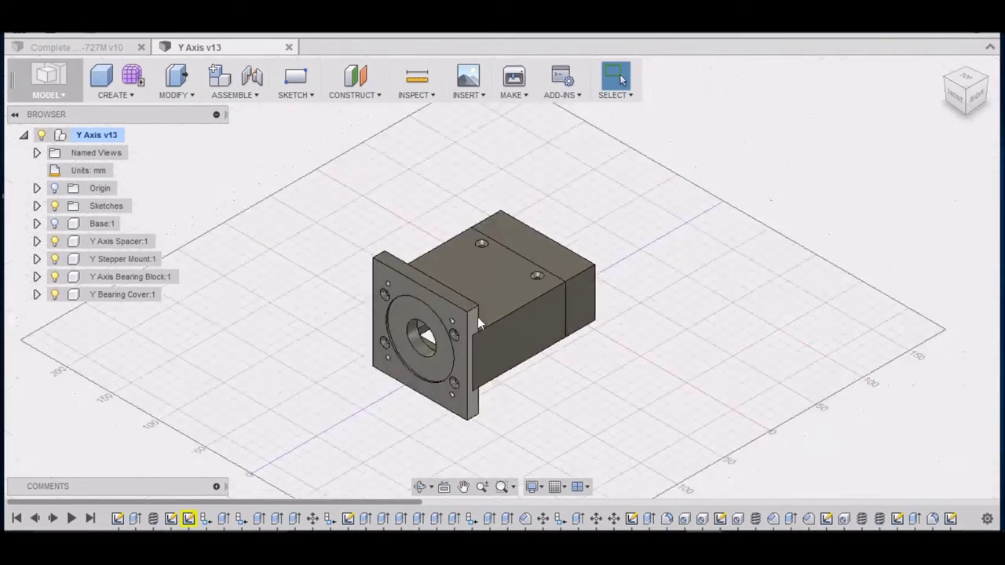
scroll(469, 320, "up", 3)
scroll(495, 319, "down", 5)
scroll(520, 319, "up", 4)
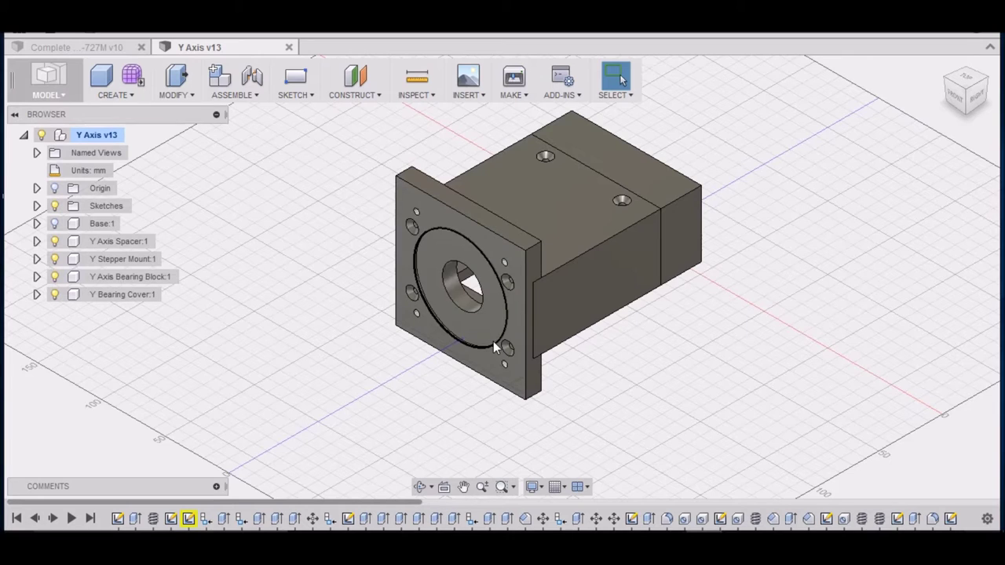
scroll(493, 340, "down", 3)
scroll(493, 340, "up", 3)
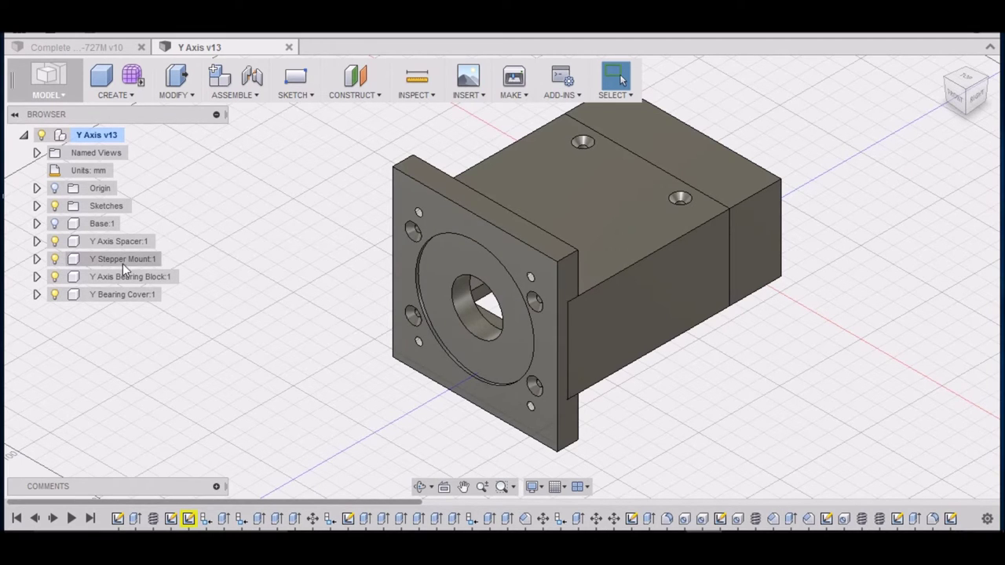
Inspect the assembly with the stepper mount hidden, then show the mount alone with all other components hidden.
left_click(54, 258)
mouse_move(960, 99)
left_mouse_down()
mouse_move(975, 73)
mouse_move(991, 71)
mouse_move(989, 49)
mouse_move(958, 56)
mouse_move(953, 101)
mouse_move(967, 91)
mouse_move(960, 79)
left_mouse_up()
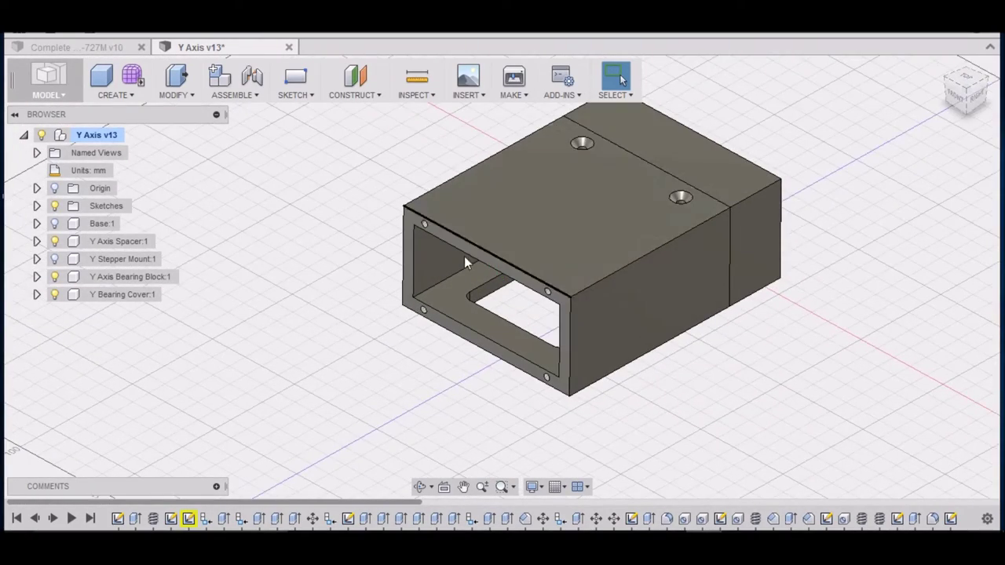
left_click(55, 259)
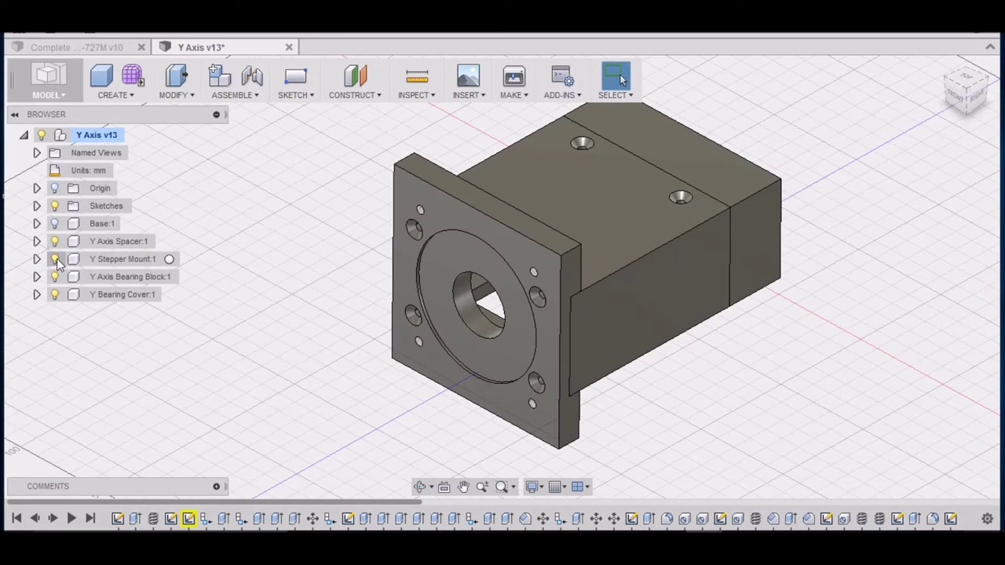
left_click(54, 276)
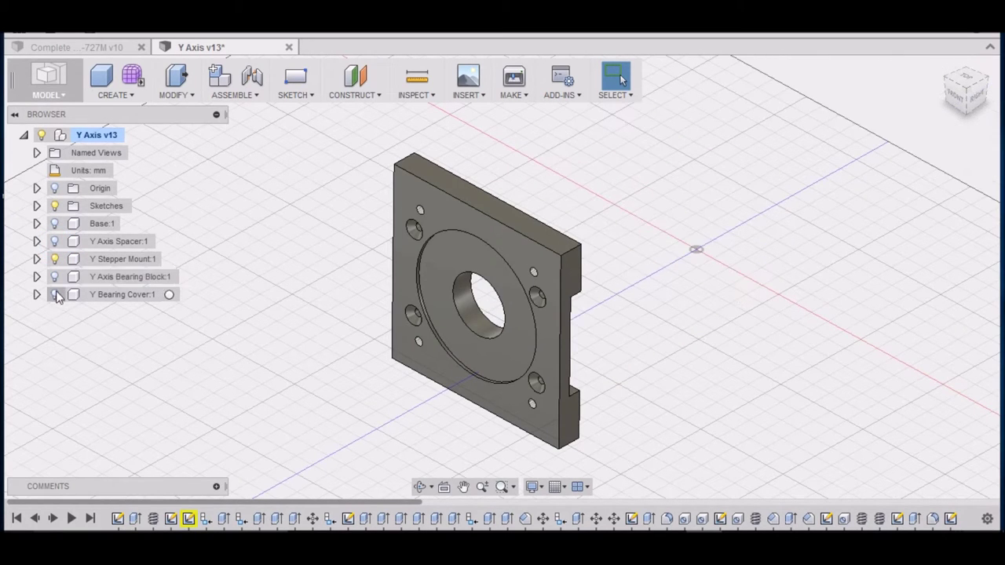
Create a new design and save it as "Y Axis Stepper Mount" in the PM-727M Video project.
left_click(57, 49)
left_click(76, 50)
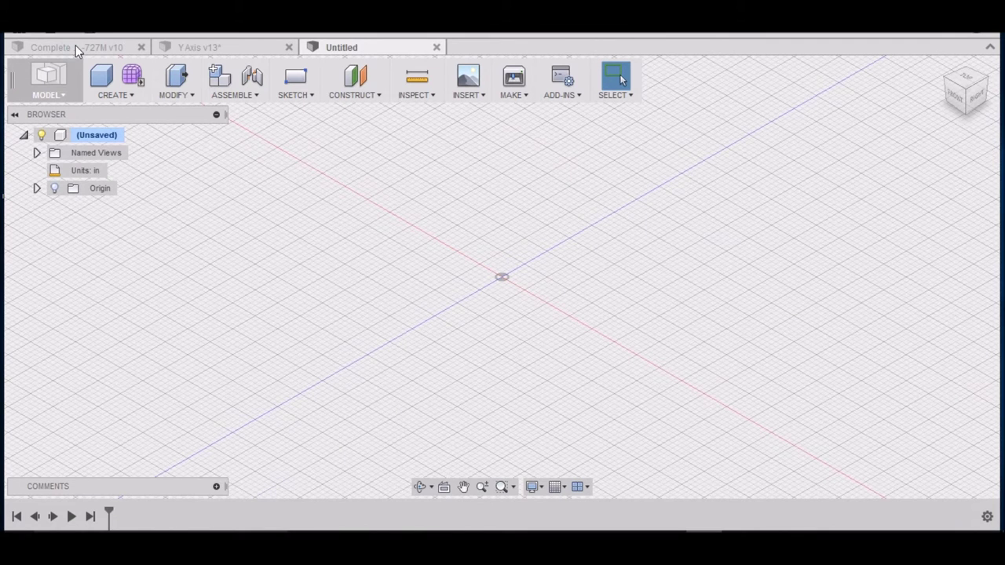
left_click(89, 35)
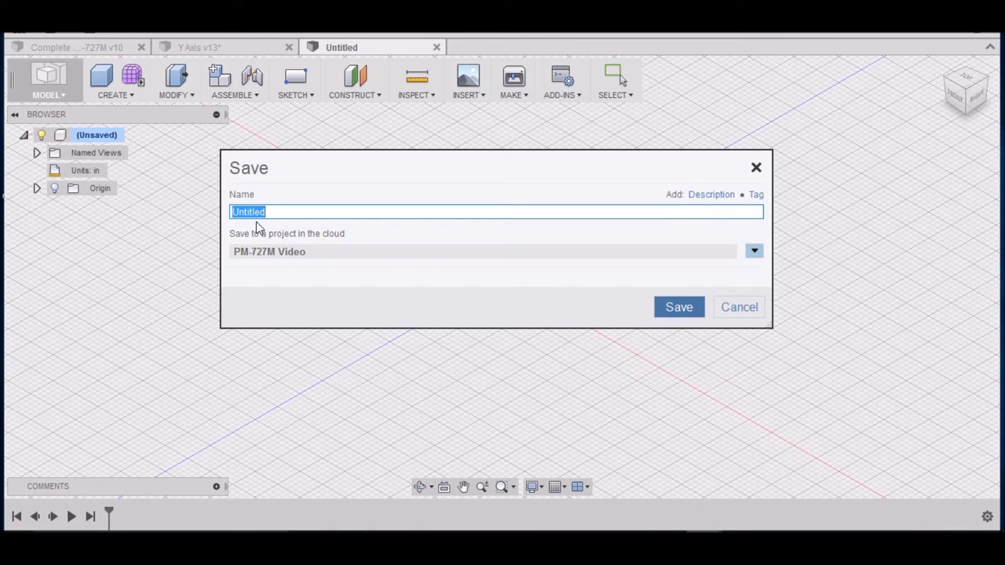
type("Y Axis Stepper Mount")
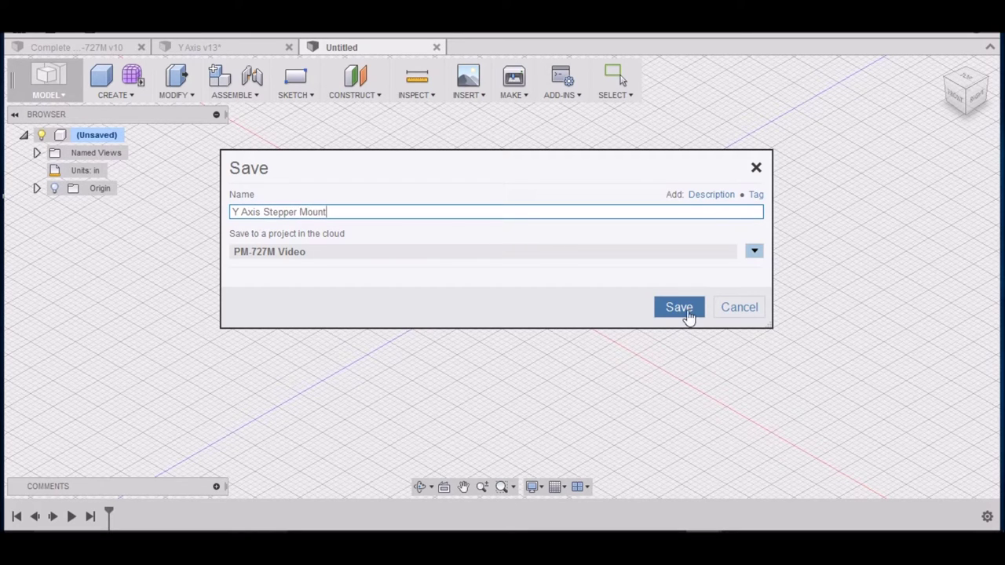
left_click(683, 309)
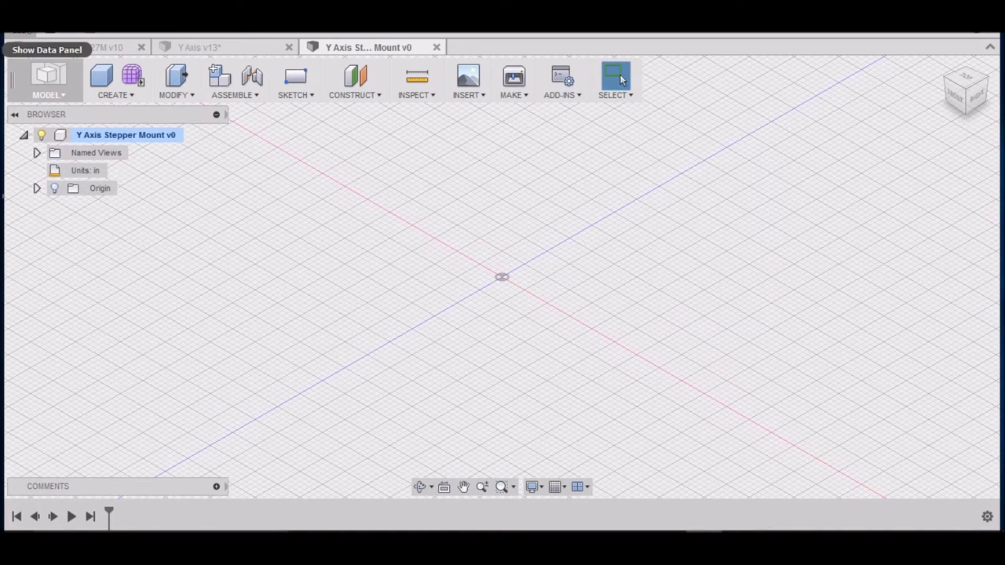
Insert the Y Axis Spacer from the project into the current design, keeping its default position.
left_click(23, 36)
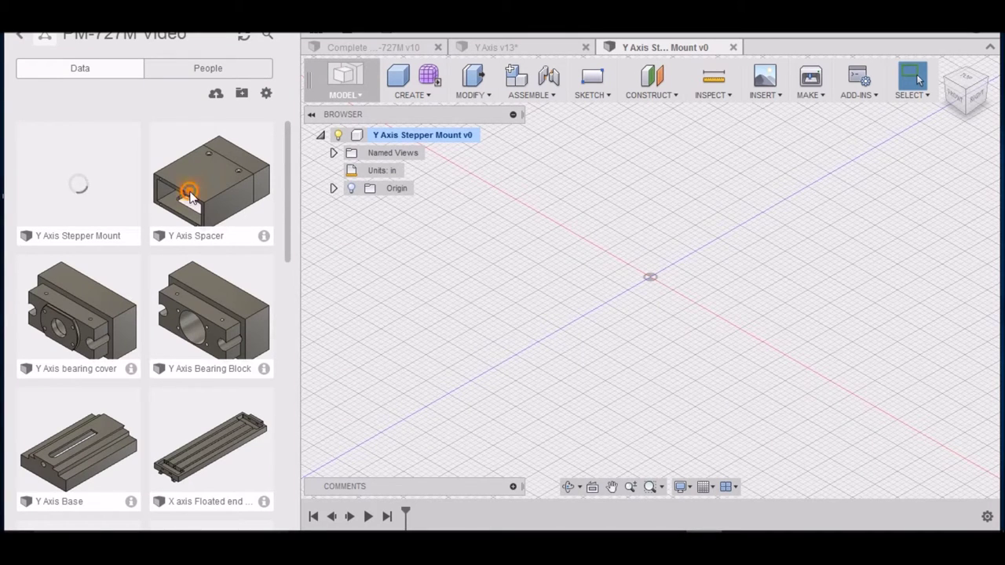
right_click(190, 196)
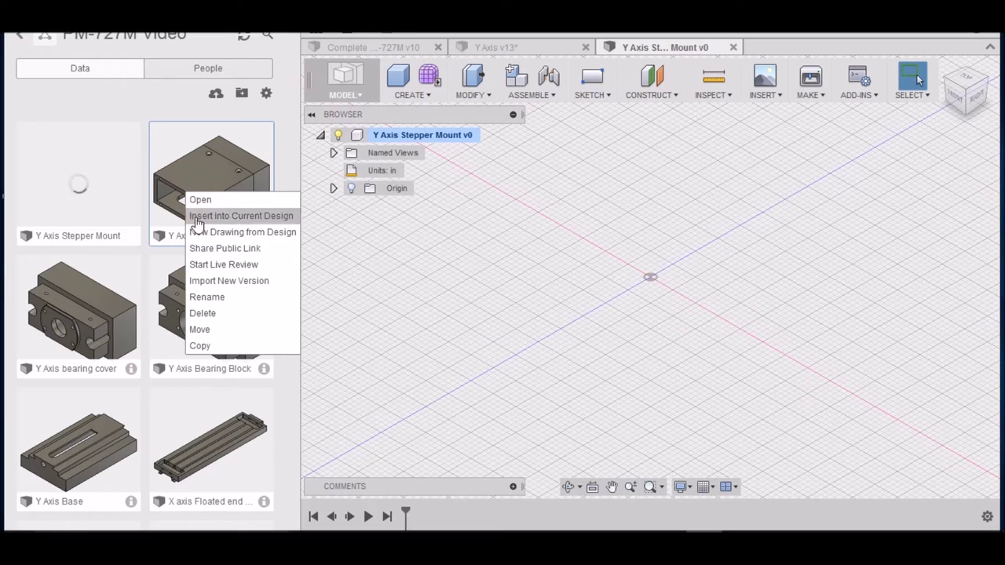
left_click(197, 220)
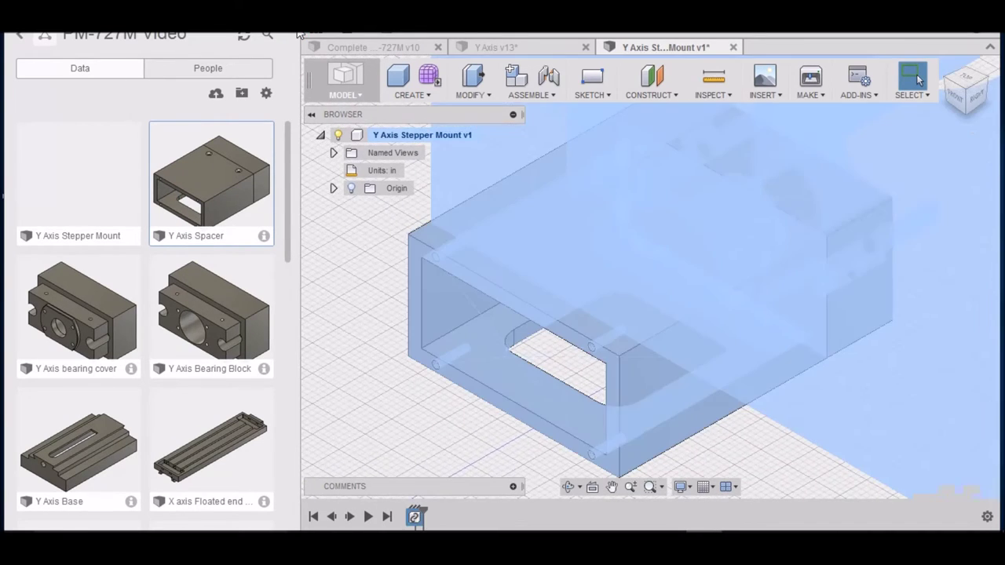
left_click(297, 31)
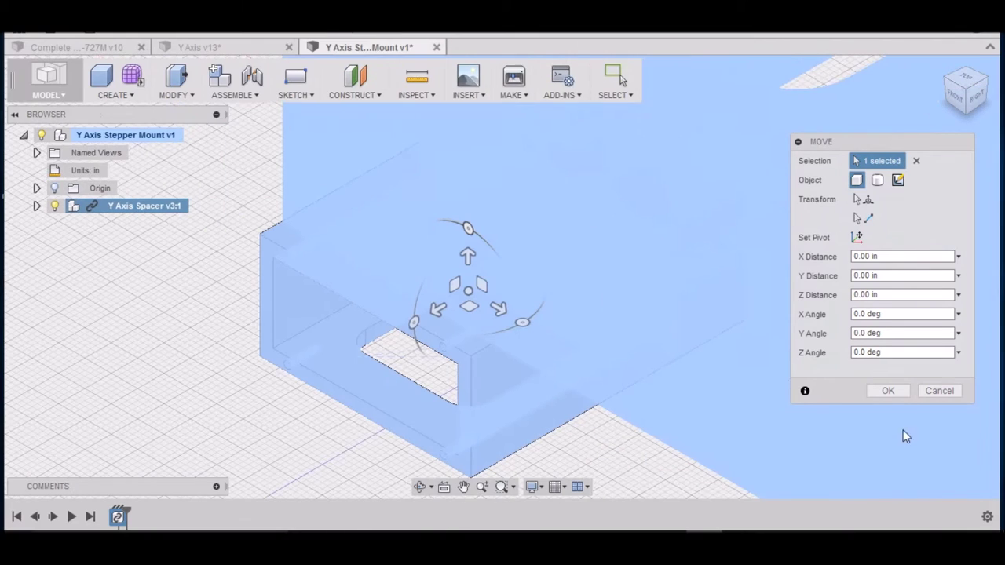
left_click(887, 391)
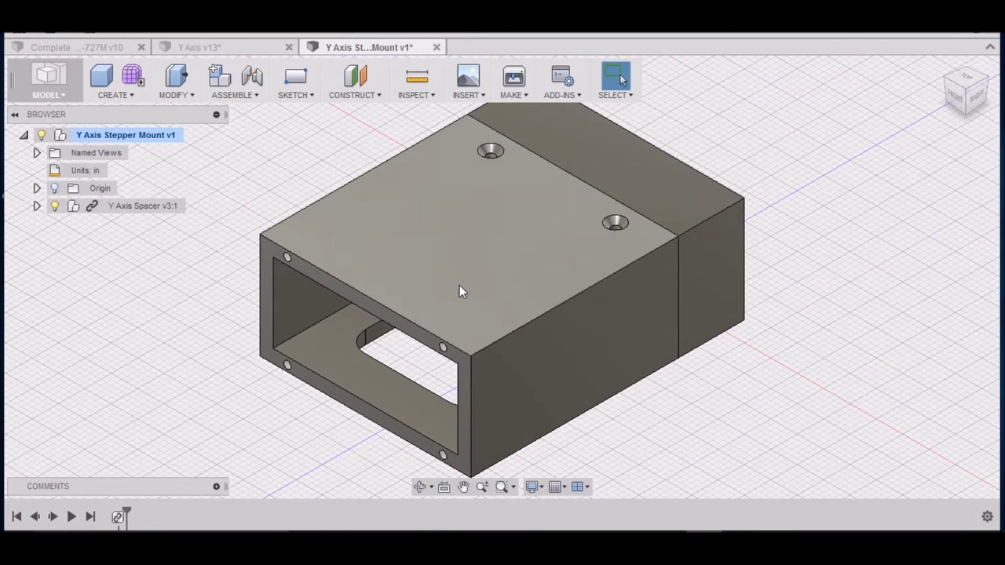
Break the link of the inserted Y Axis Spacer component to its source design.
scroll(459, 285, "down", 5)
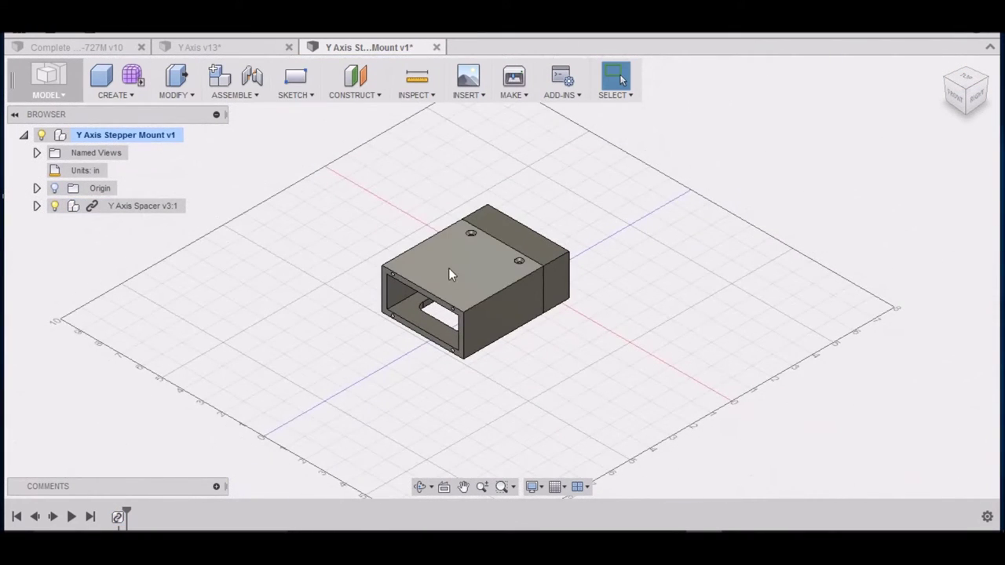
scroll(450, 283, "up", 3)
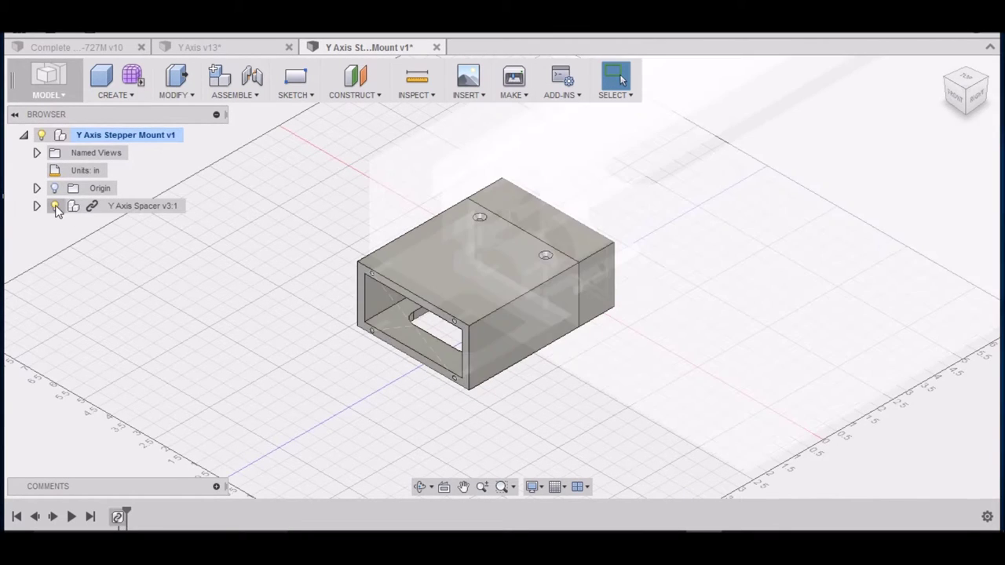
left_click(91, 207)
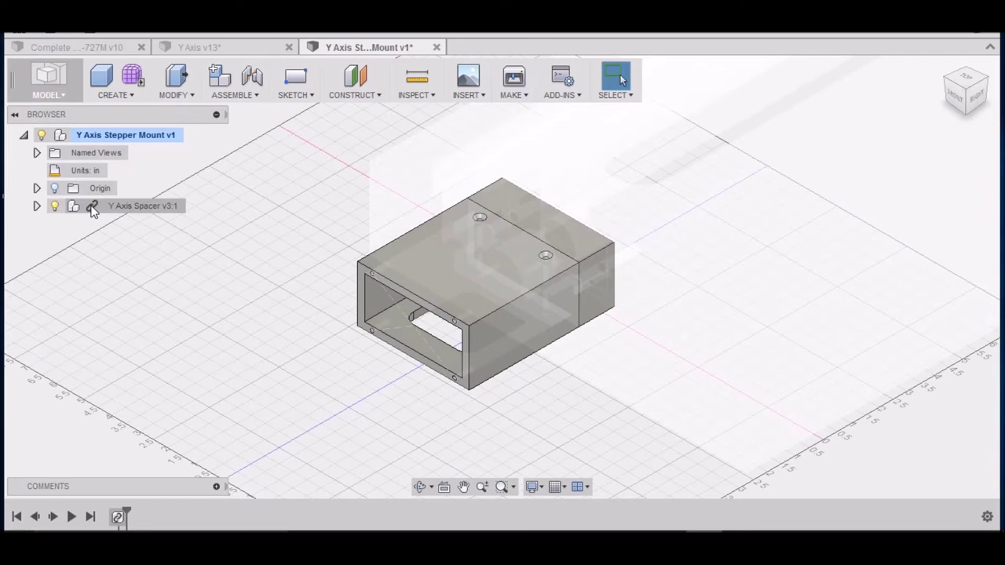
right_click(92, 209)
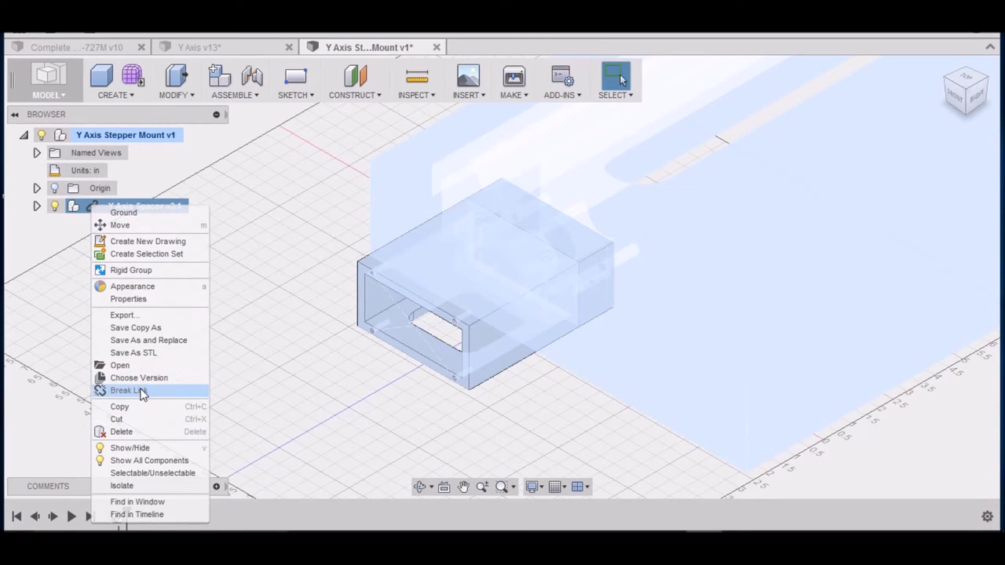
left_click(142, 391)
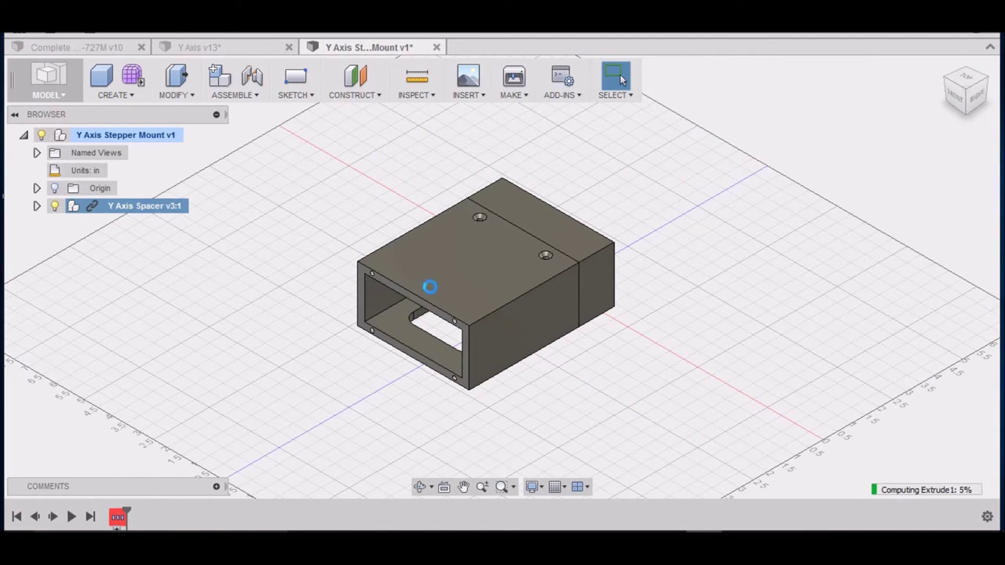
Hide the spacer's bodies and the bearing block, and show only the spacer's Sketch3.
left_click(37, 205)
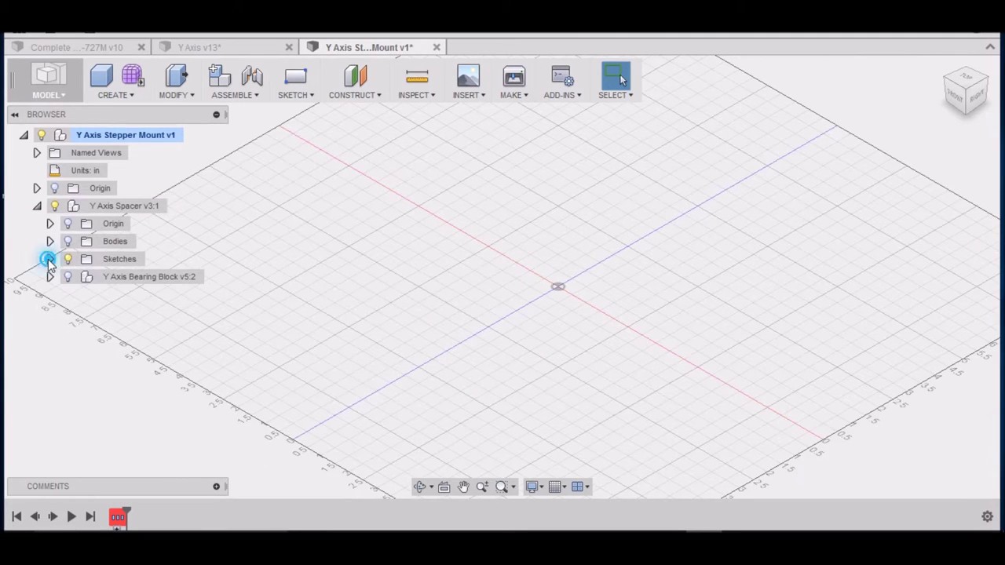
left_click(50, 259)
left_click(82, 312)
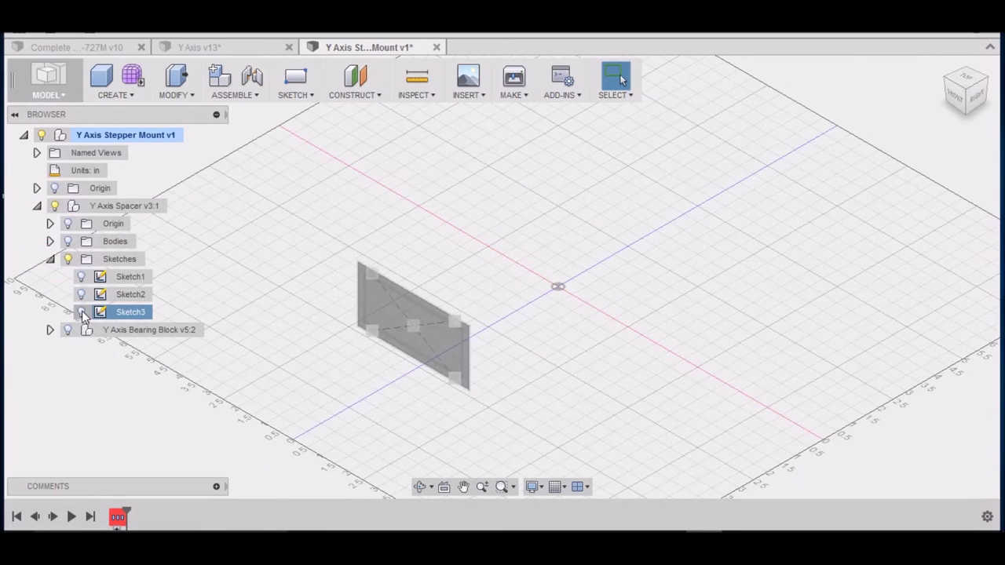
left_click(81, 312)
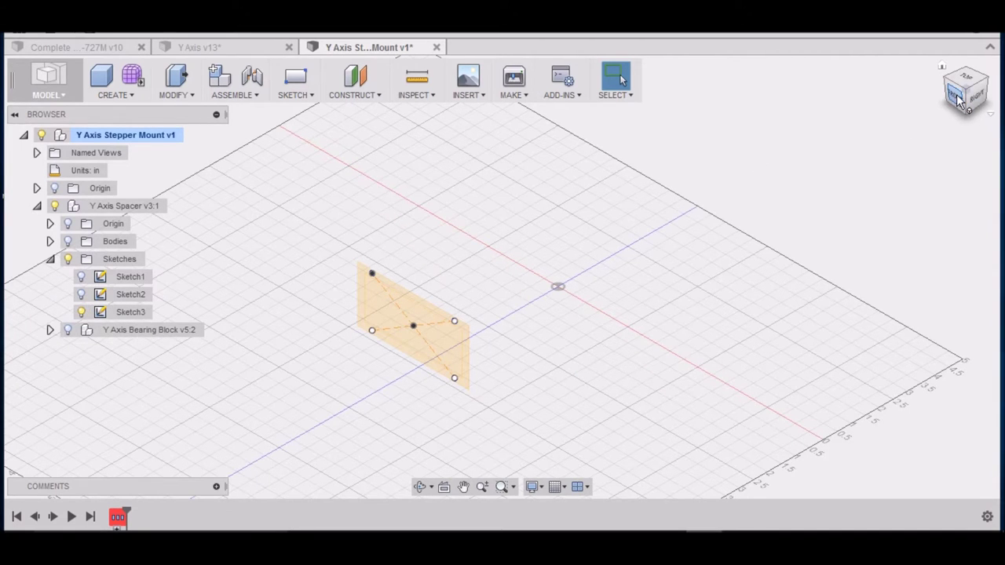
middle_click_drag(572, 294, 304, 379, "shift")
scroll(305, 379, "up", 2)
scroll(608, 258, "up", 3)
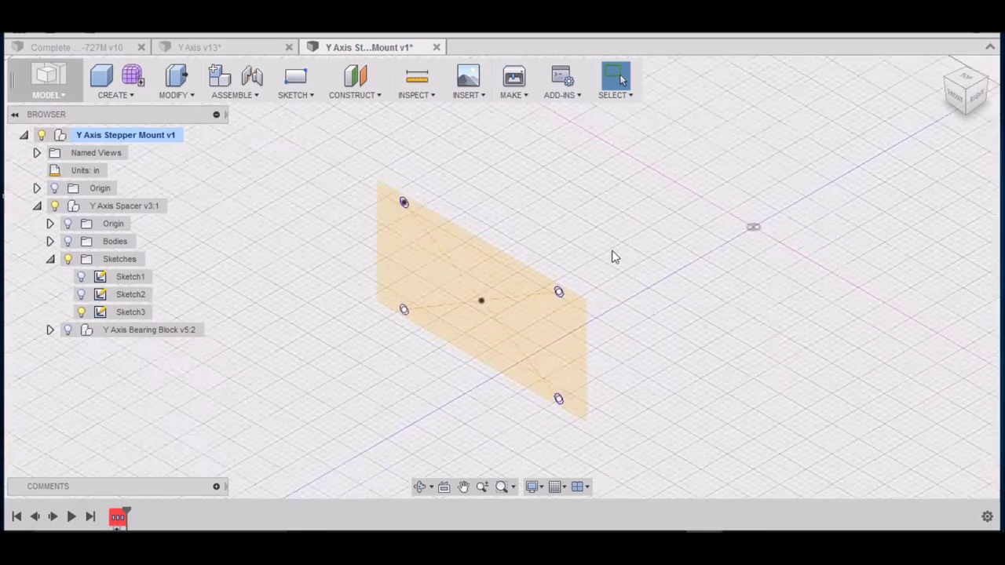
scroll(418, 333, "up", 1)
scroll(417, 333, "down", 3)
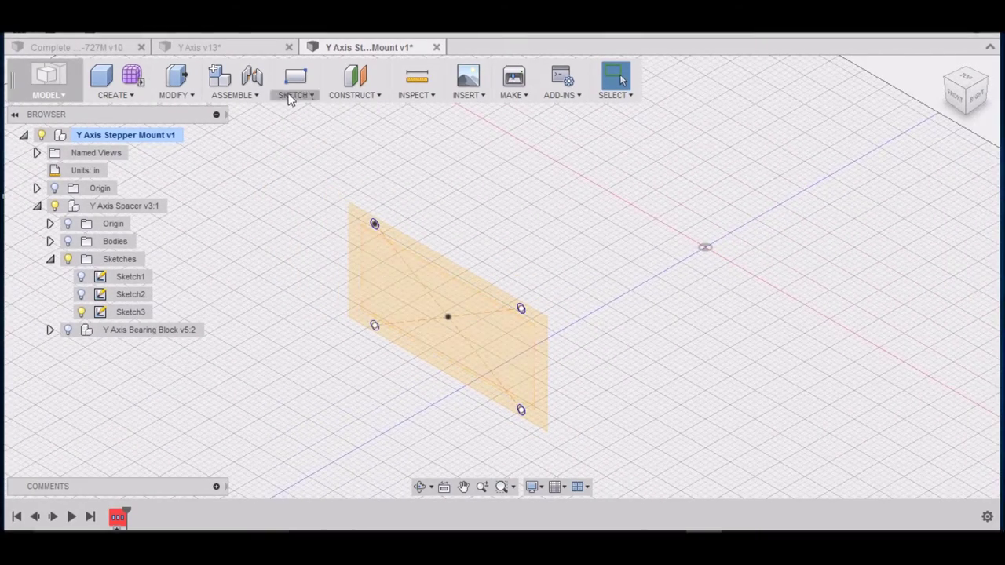
Start a new sketch on the plane of the spacer's Sketch3 profile.
left_click(311, 98)
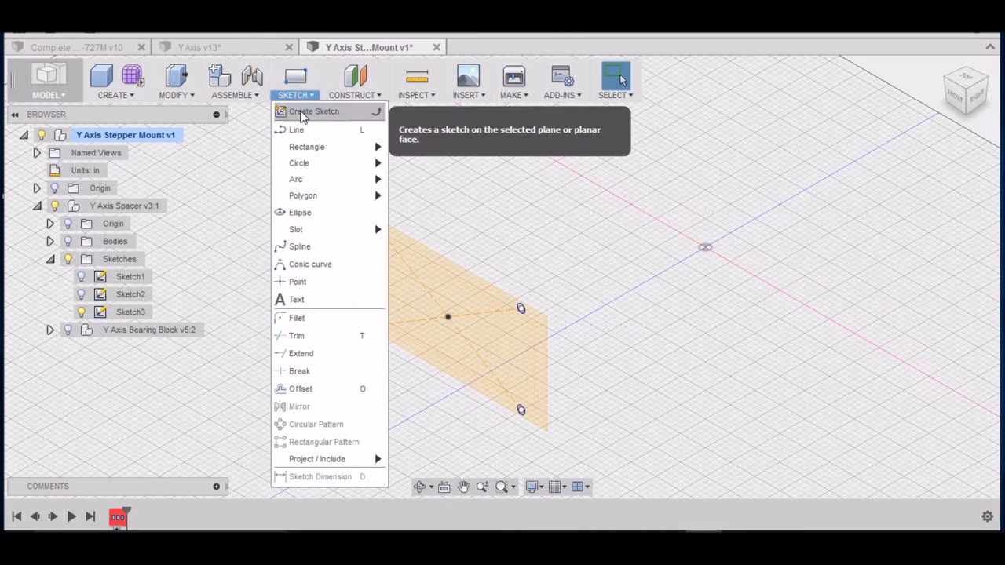
left_click(301, 113)
left_click(447, 300)
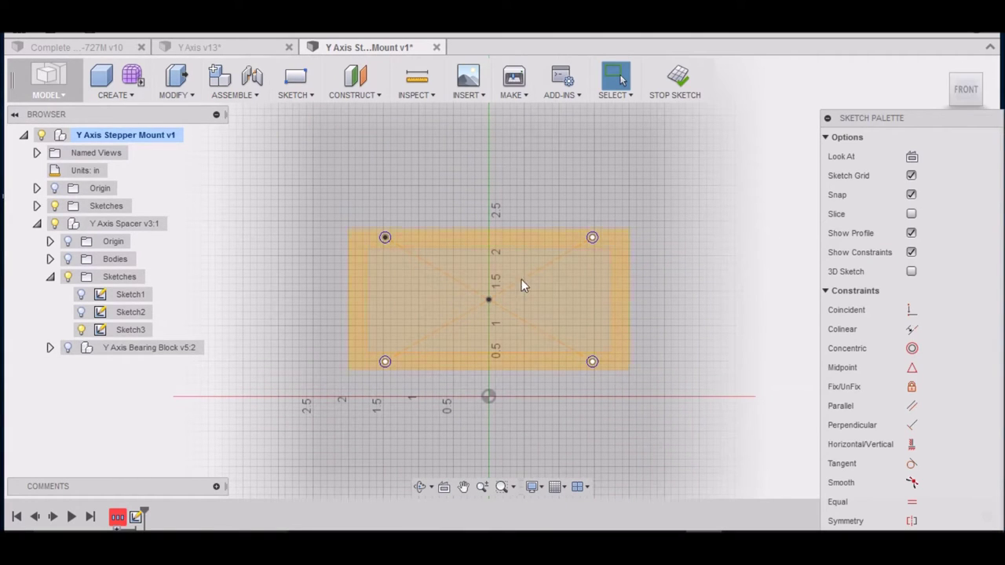
scroll(453, 267, "down", 2)
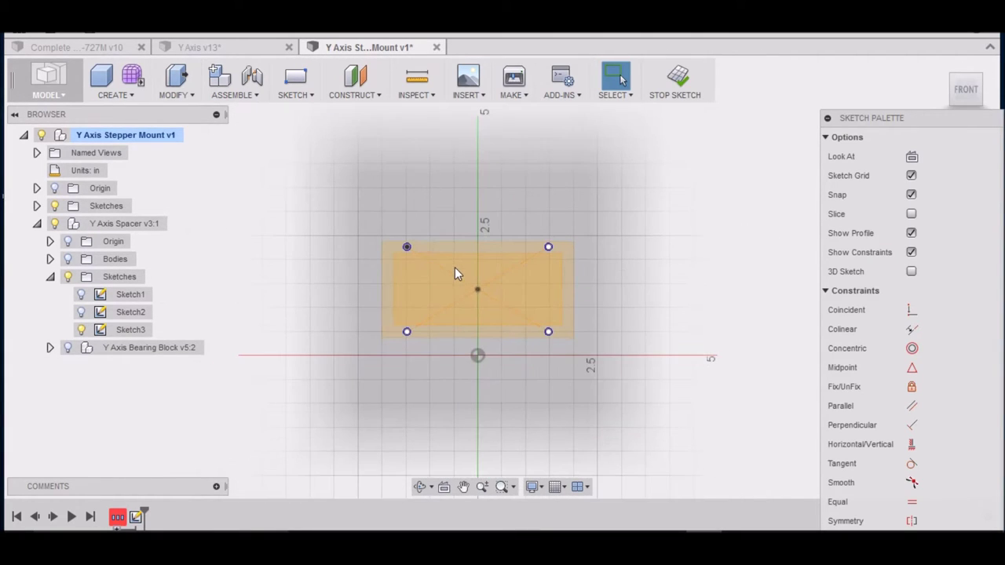
left_click(306, 96)
mouse_move(314, 153)
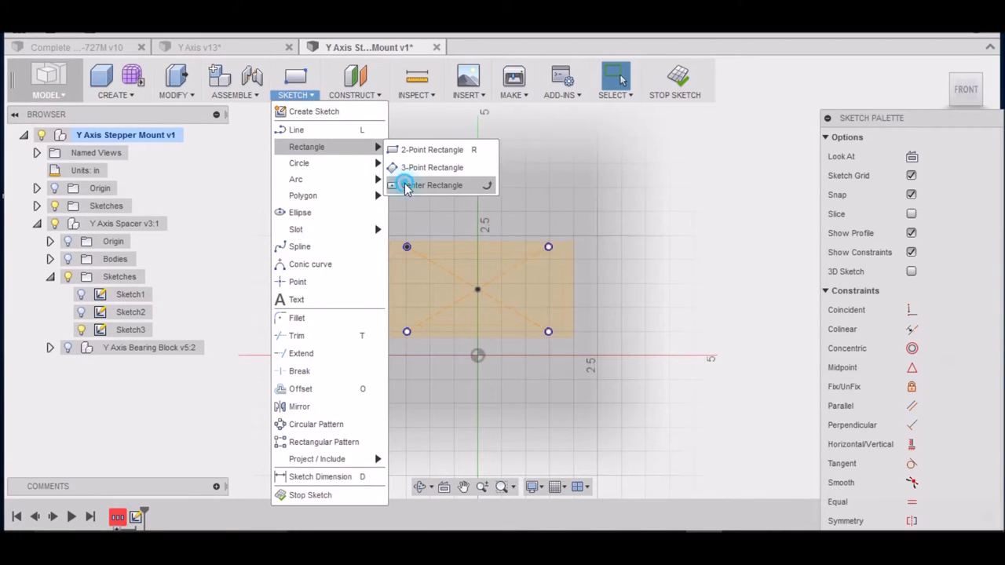
left_click(400, 186)
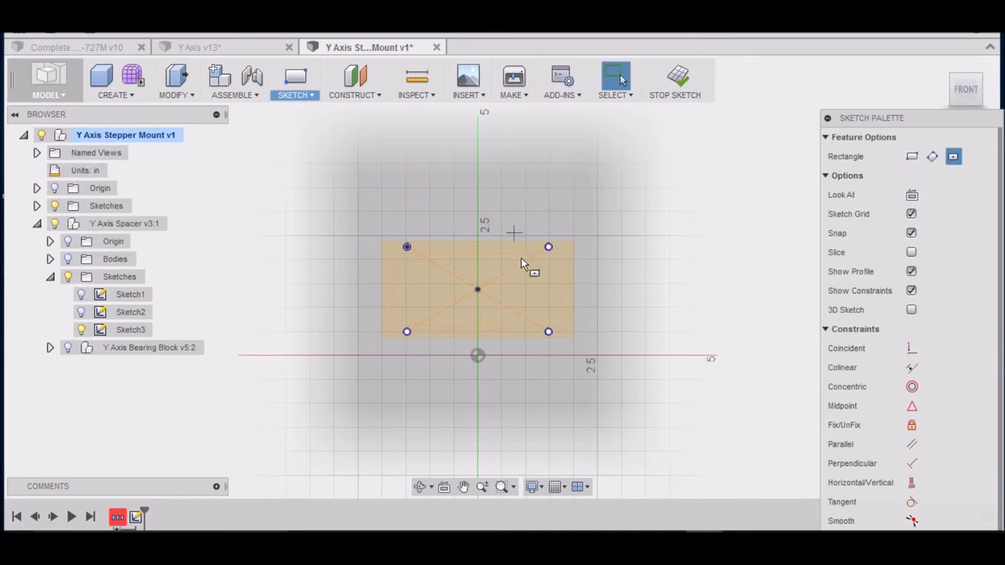
left_click(477, 290)
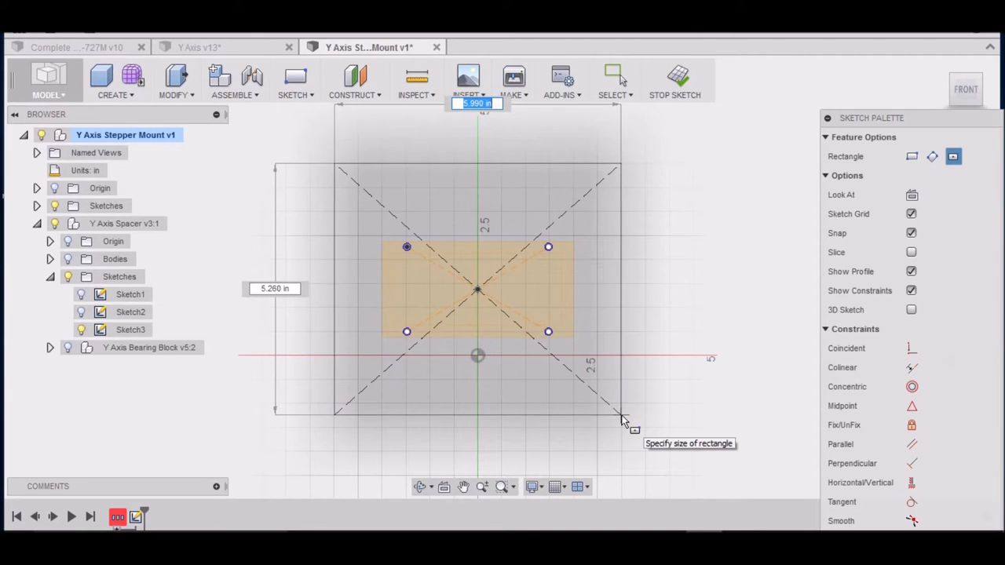
type("101.6")
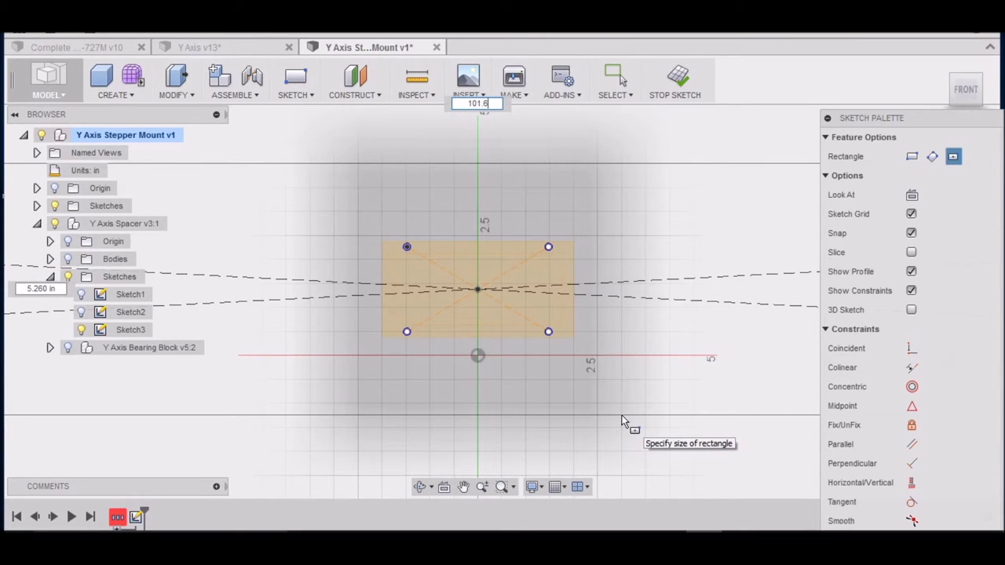
key("BackSpace")
key("BackSpace")
key("BackSpace")
key("BackSpace")
key("BackSpace")
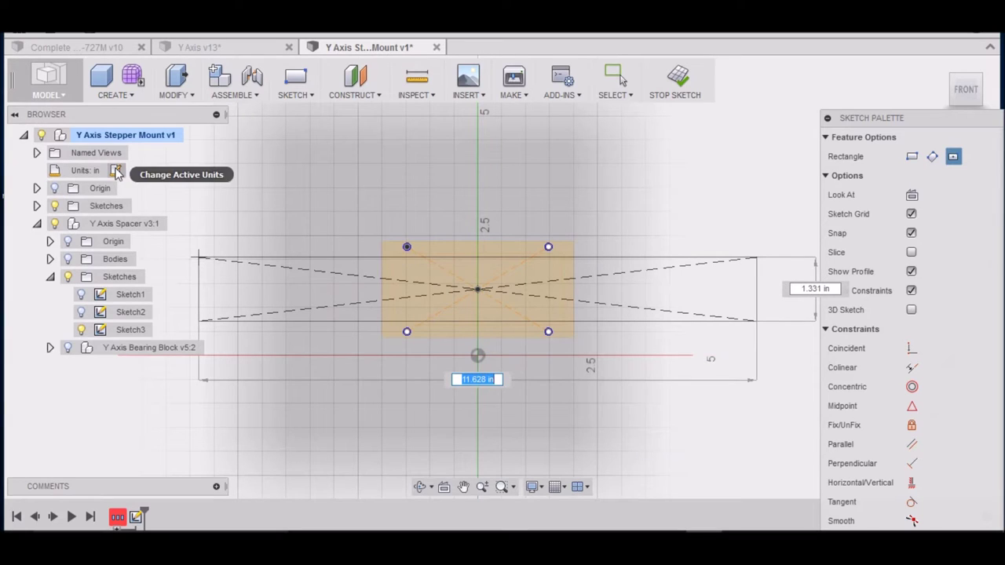
Change the design's active units to millimetres.
left_click(116, 172)
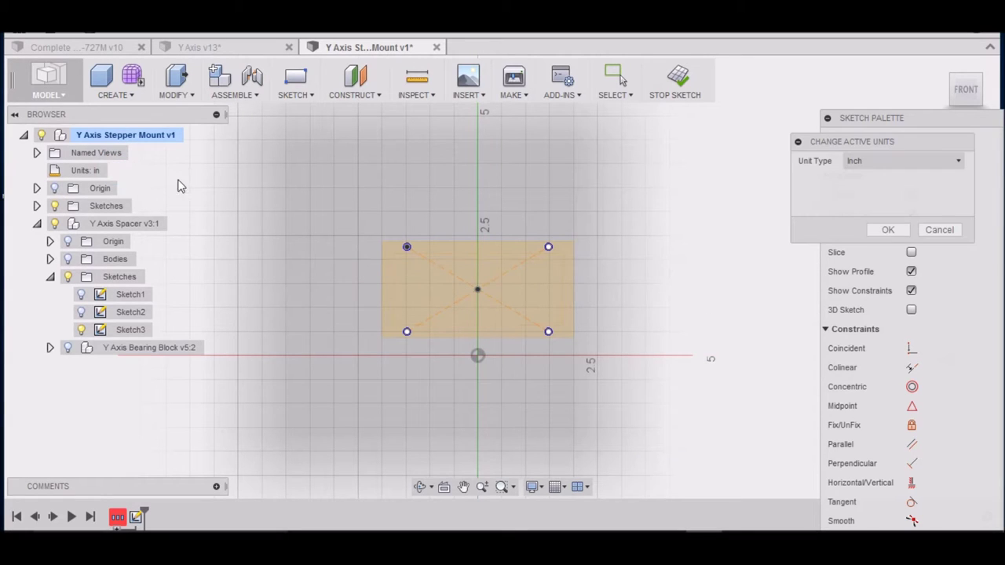
left_click(961, 160)
left_click(890, 196)
left_click(888, 230)
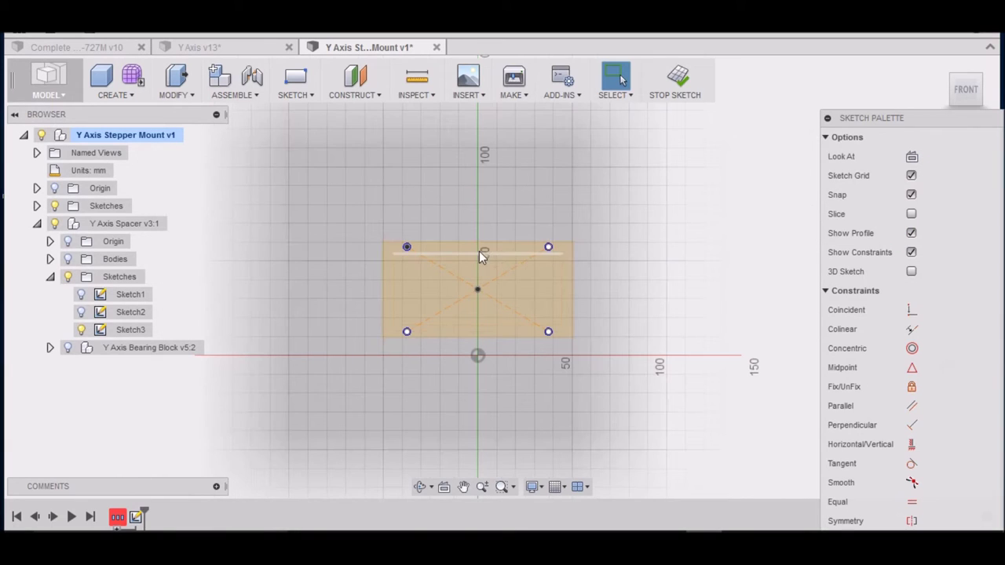
Draw a 101.6 × 101.6 mm center rectangle from the center point of the spacer's profile.
left_click(295, 87)
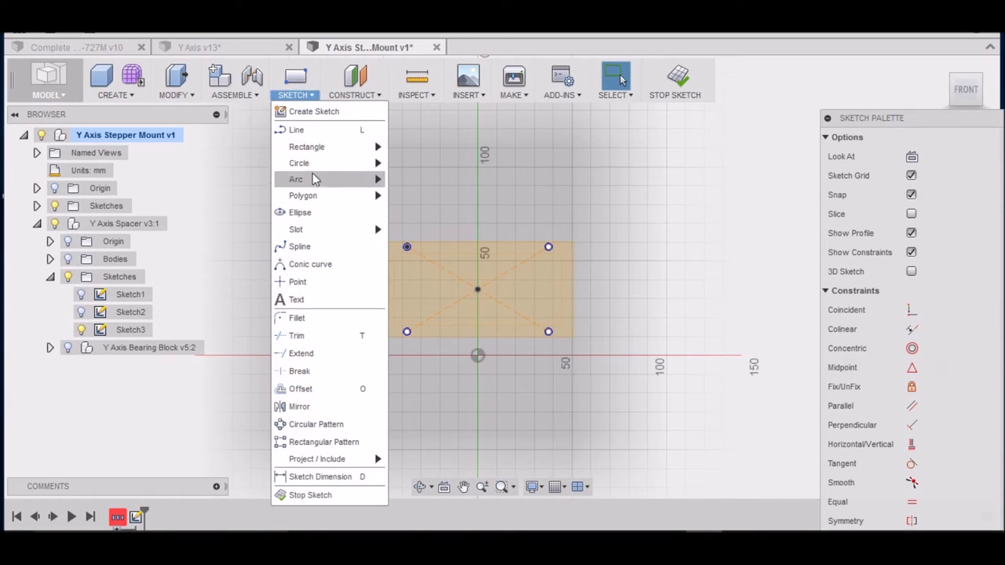
mouse_move(355, 151)
left_click(421, 184)
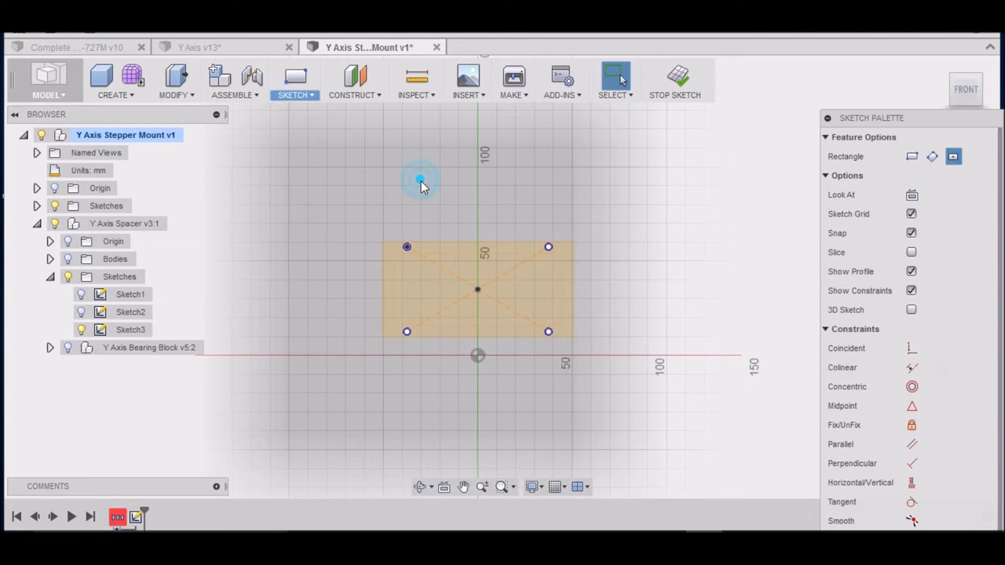
left_click(477, 289)
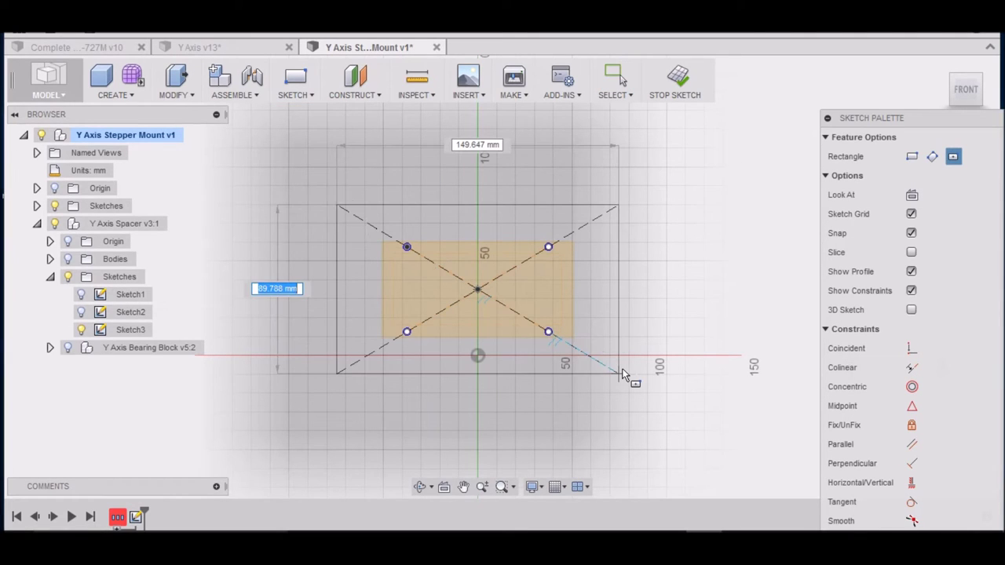
type("101.6")
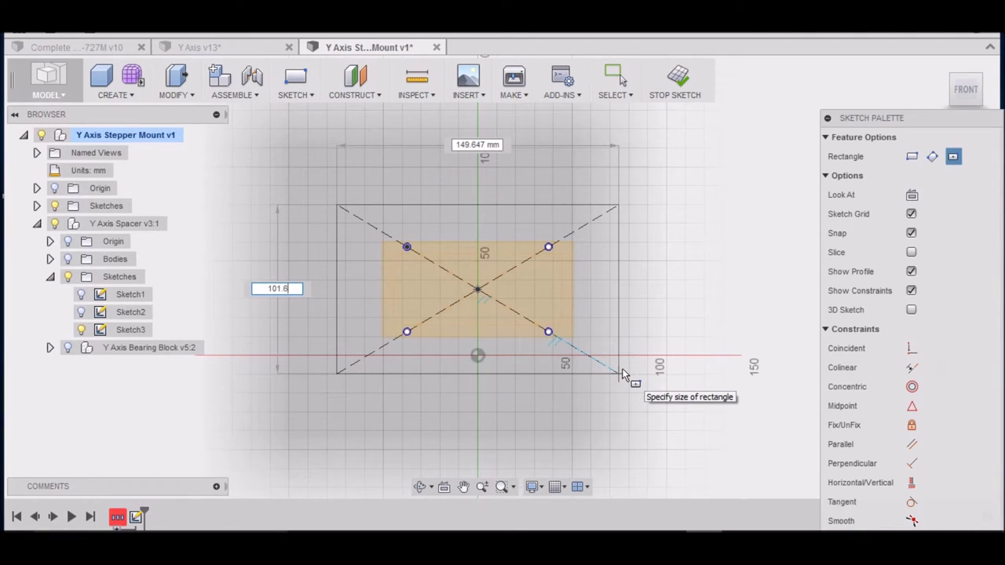
key("Tab")
type("101.")
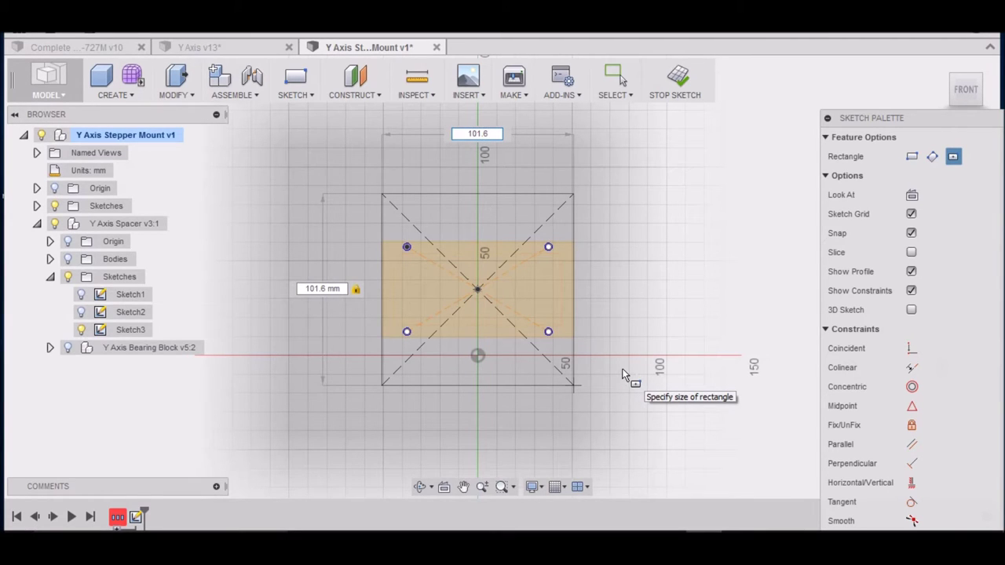
key("Return")
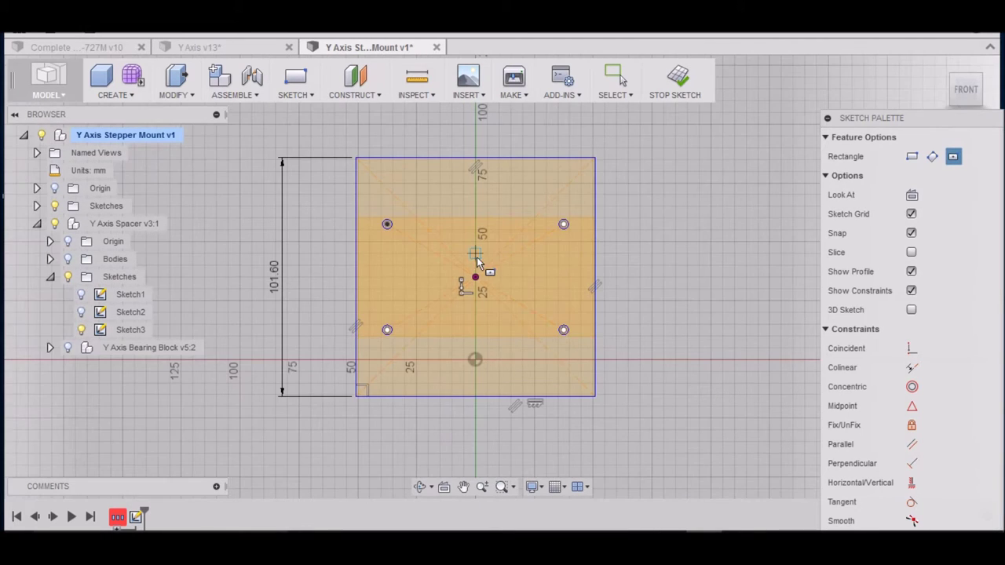
Trace the outer and inner rectangles of the spacer's profile with two center rectangles from the shared center point.
scroll(476, 271, "up", 4)
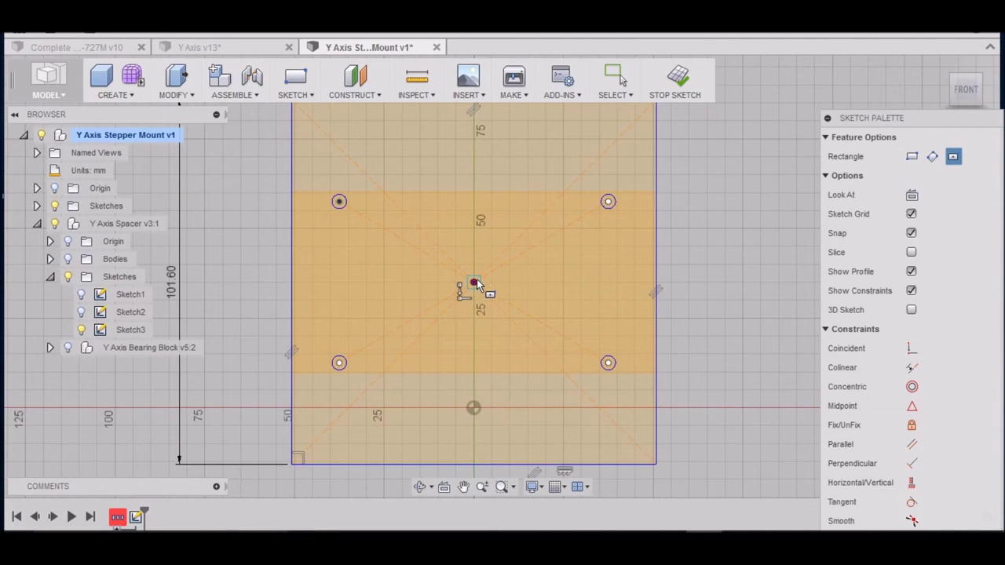
left_click(474, 283)
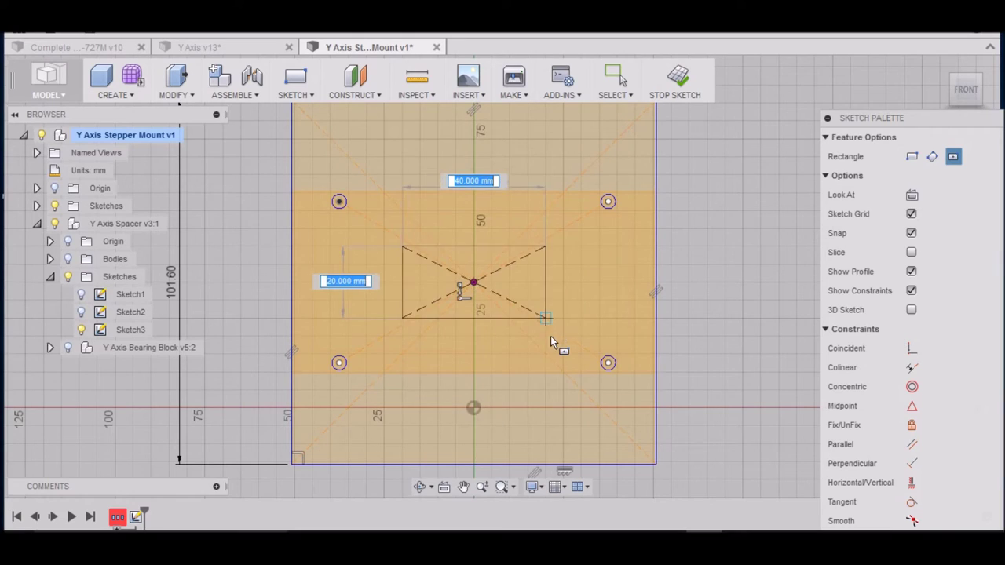
left_click(662, 376)
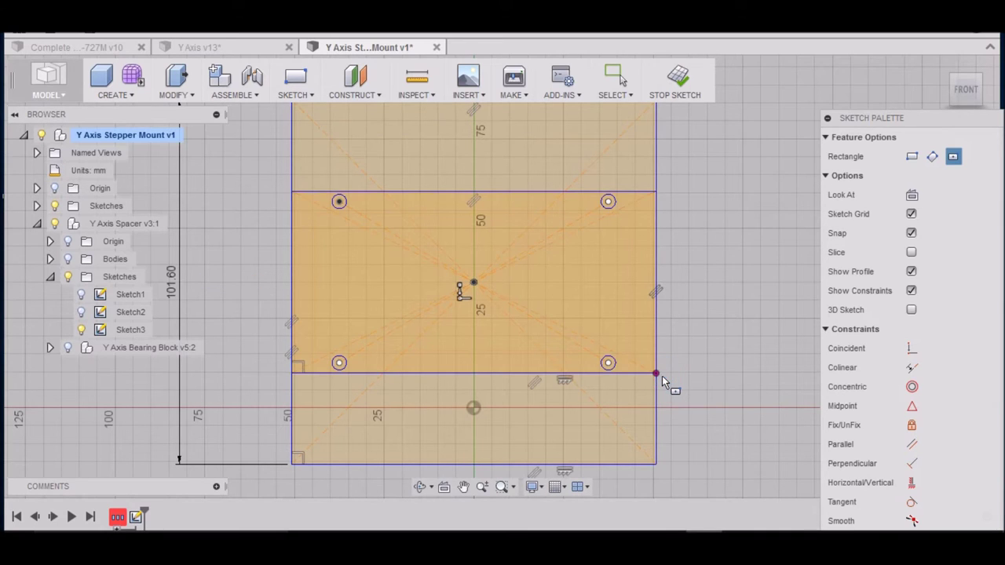
left_click(474, 284)
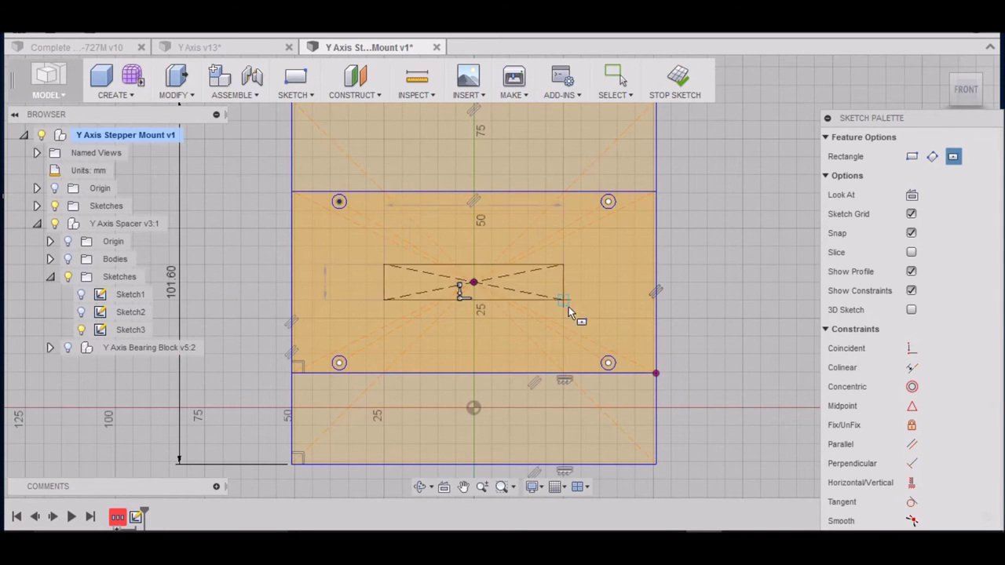
left_click(634, 354)
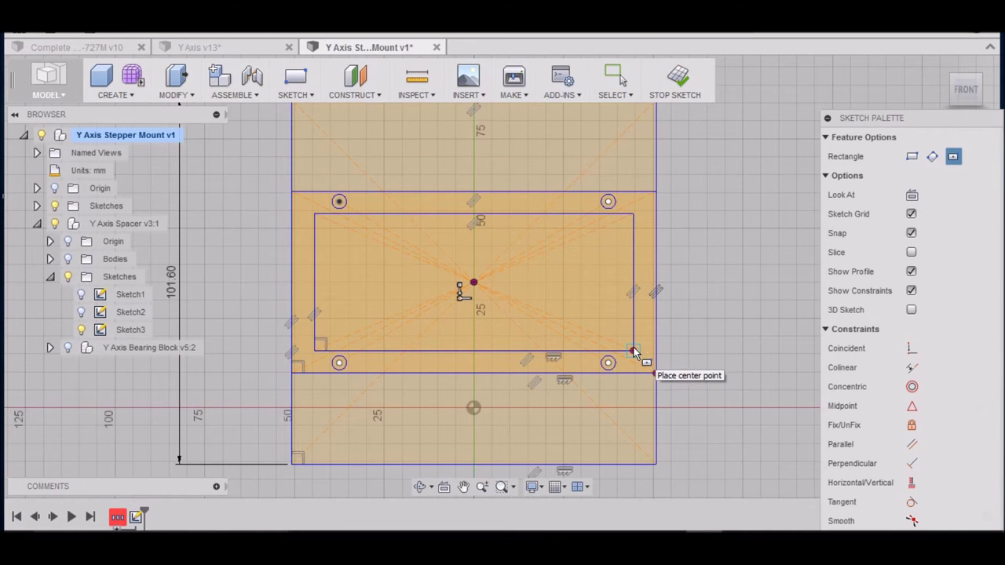
key("Escape")
Place sketch points on the centers of the spacer profile's four corner holes.
left_click(304, 94)
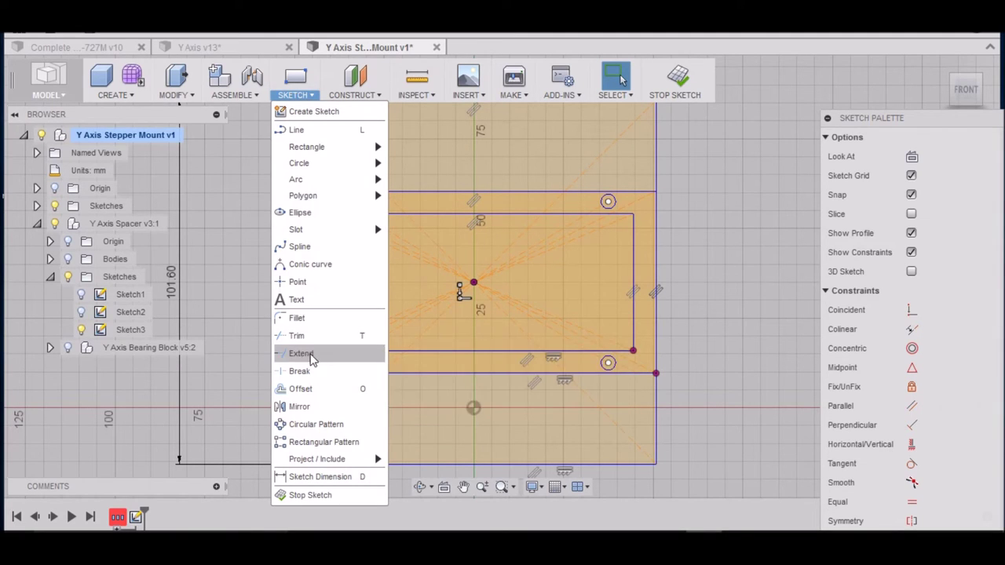
left_click(318, 281)
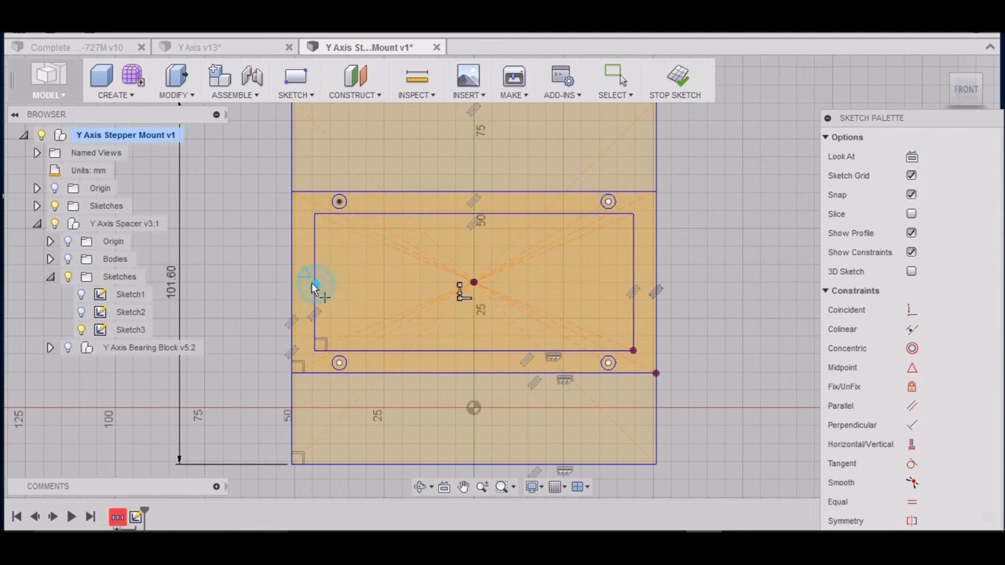
left_click(339, 202)
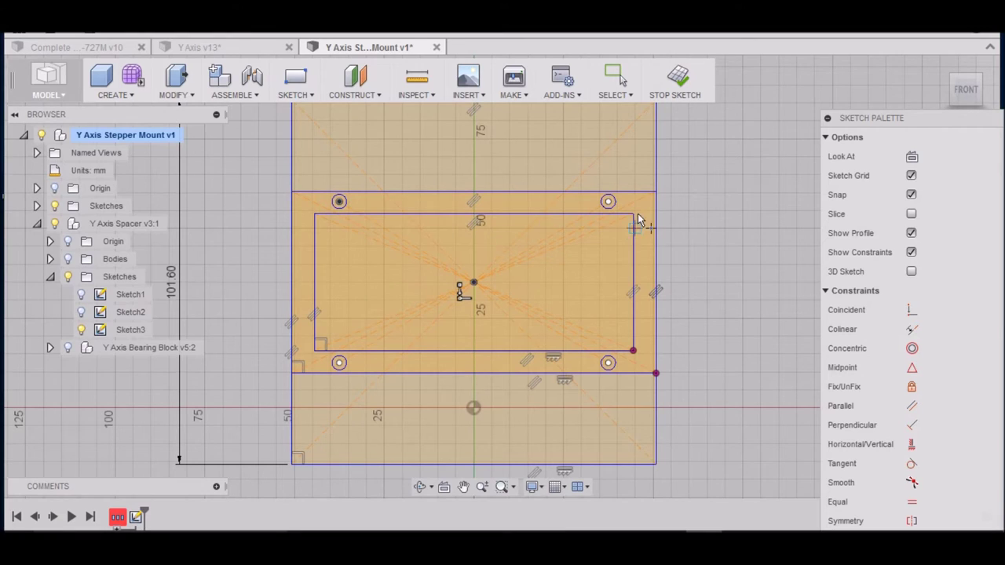
left_click(608, 202)
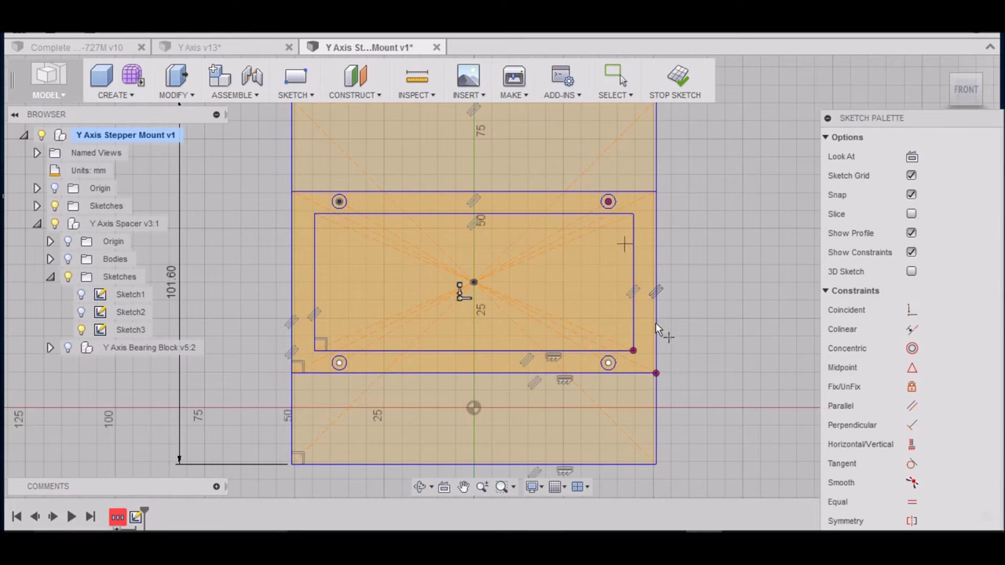
left_click(609, 363)
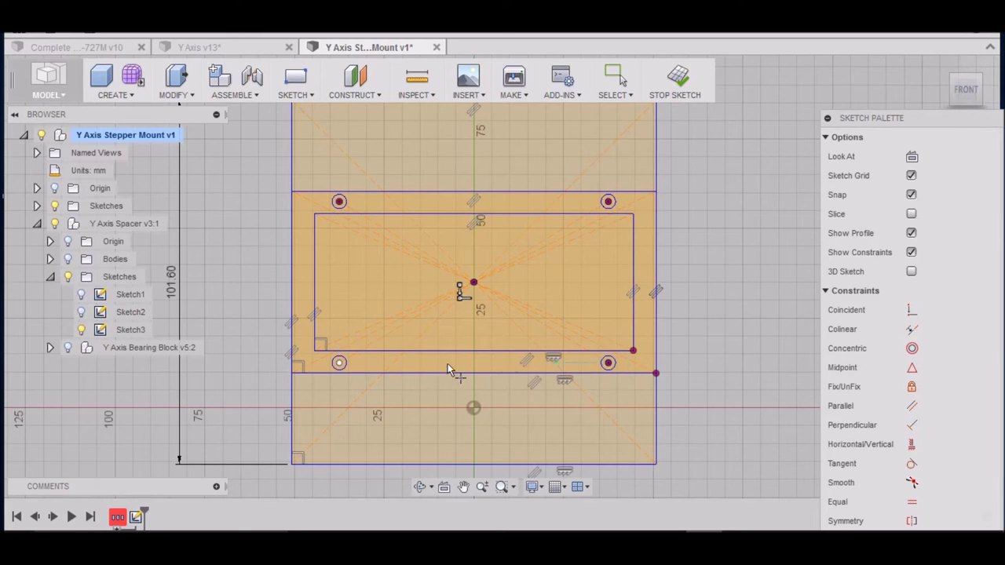
left_click(339, 365)
key("Escape")
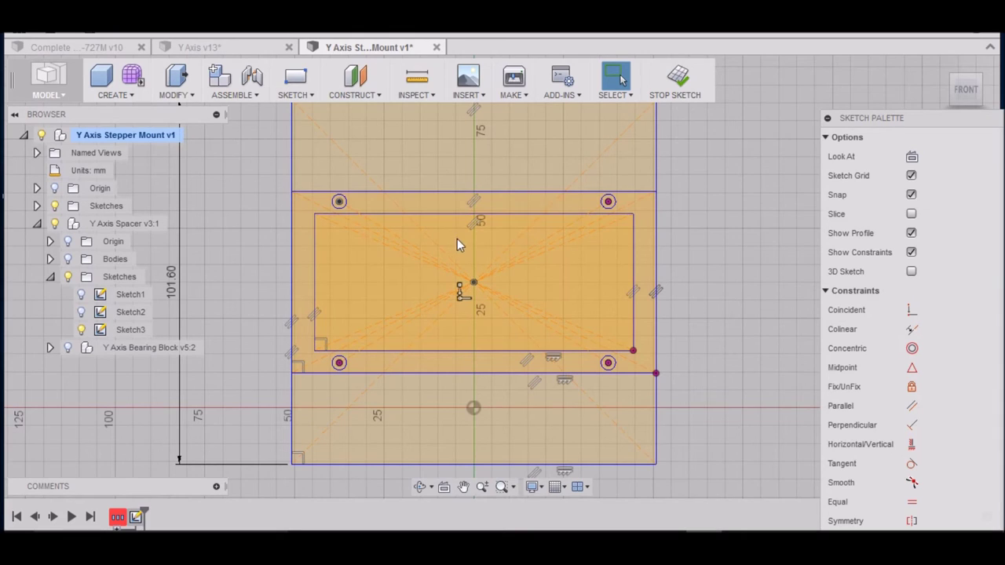
Draw a 73.03 mm diameter circle centered on the profile's center point.
key("c")
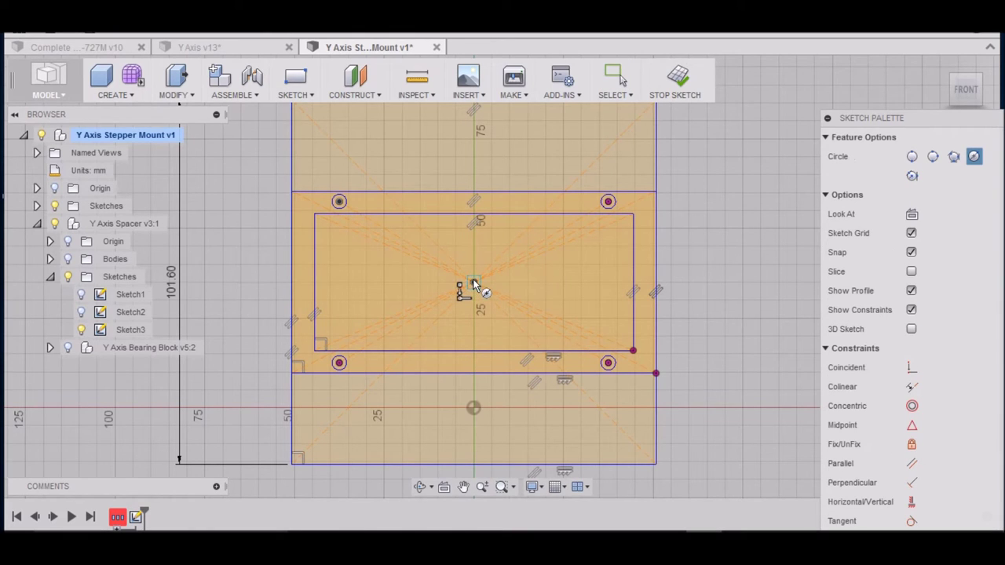
left_click(474, 282)
type("7.")
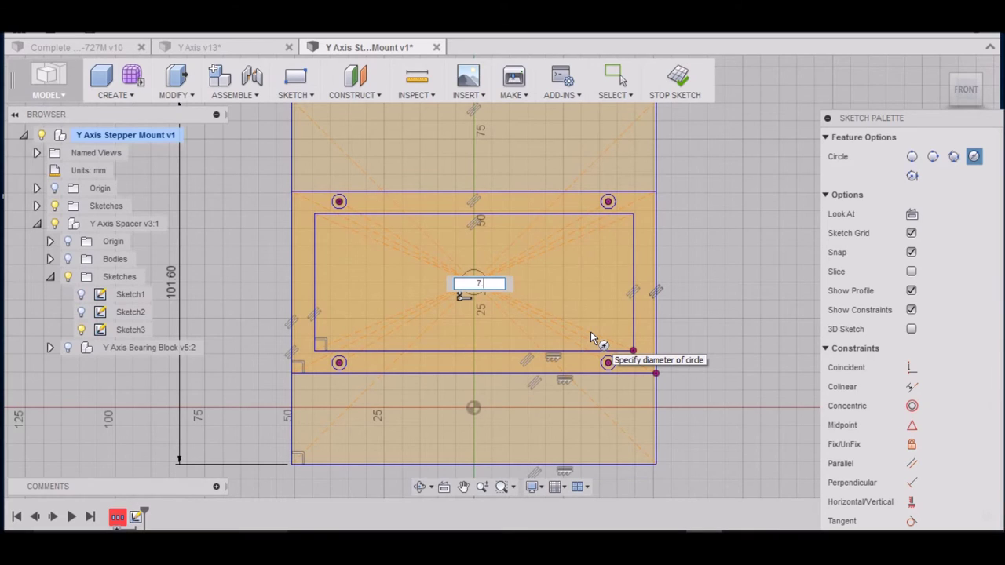
key("BackSpace")
type("3.03")
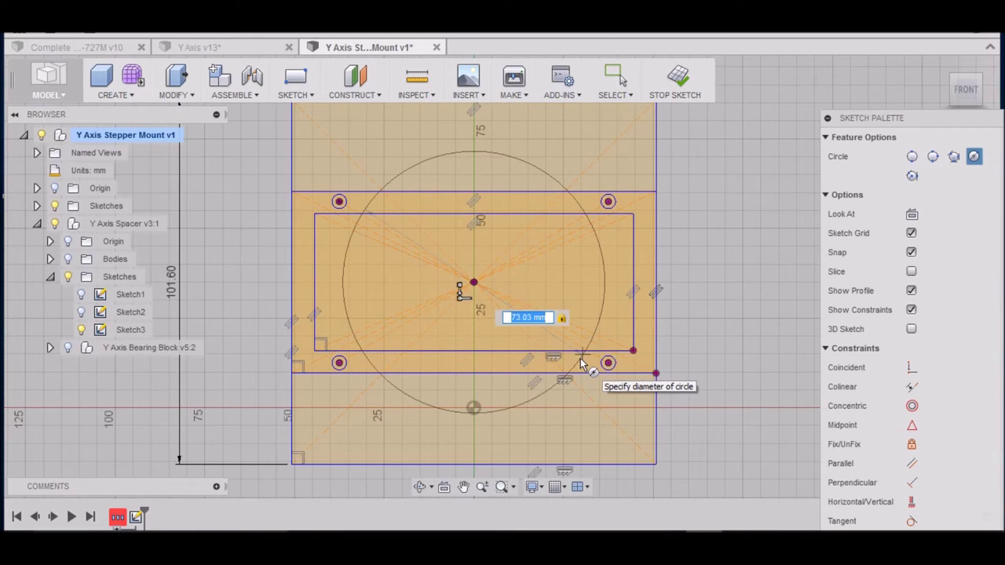
key("Return")
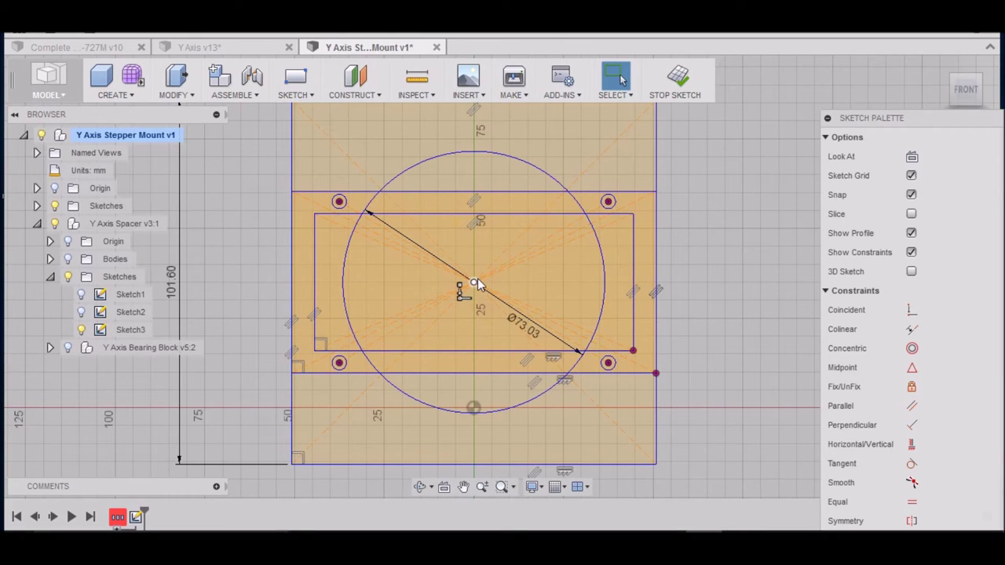
Draw a concentric 31.75 mm diameter circle at the profile's center point.
key("c")
left_click(475, 281)
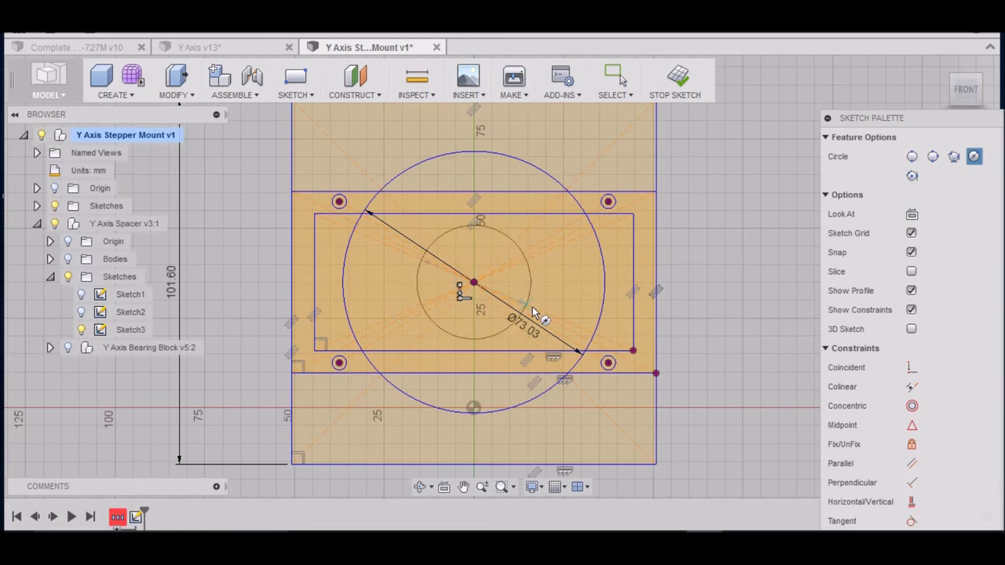
type("31.75")
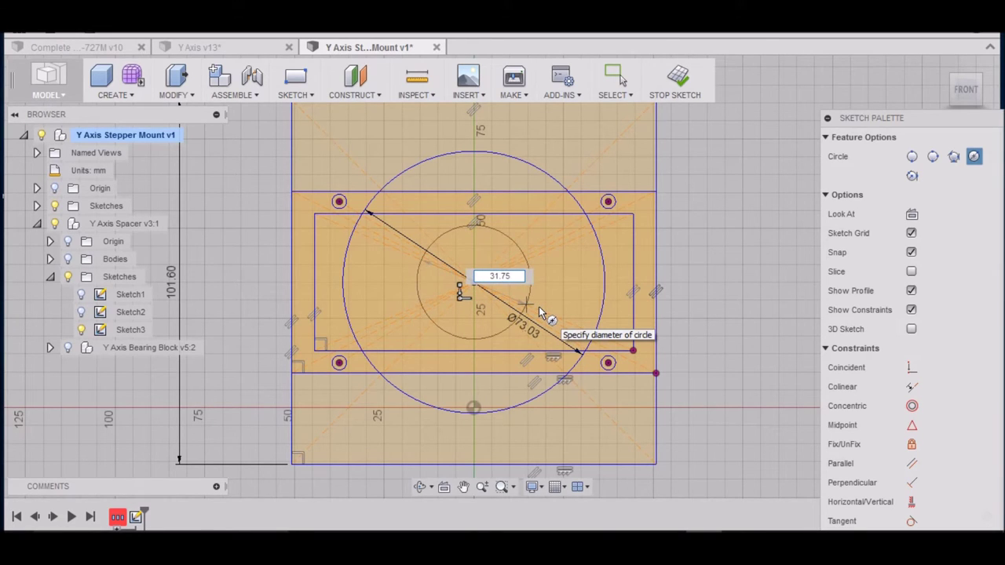
key("Tab")
key("Return")
key("Escape")
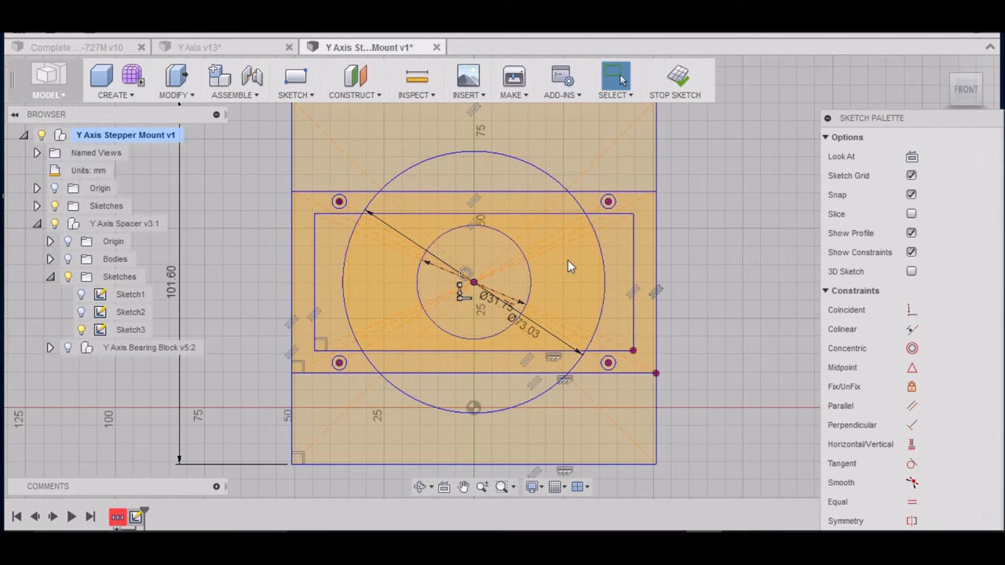
Draw a 69.06 × 69.06 mm center rectangle from the shared center point of the circles.
left_click(307, 92)
mouse_move(314, 147)
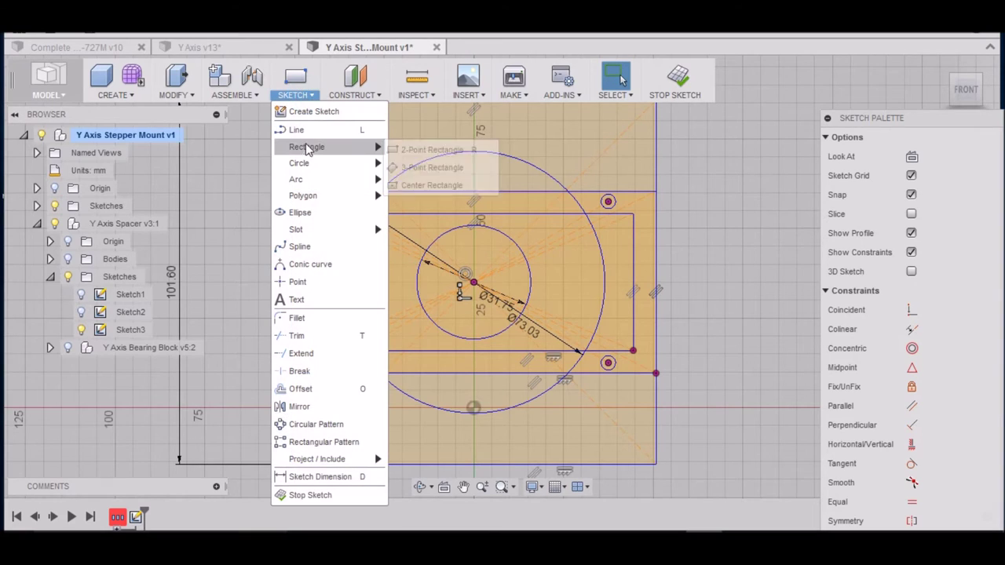
left_click(424, 186)
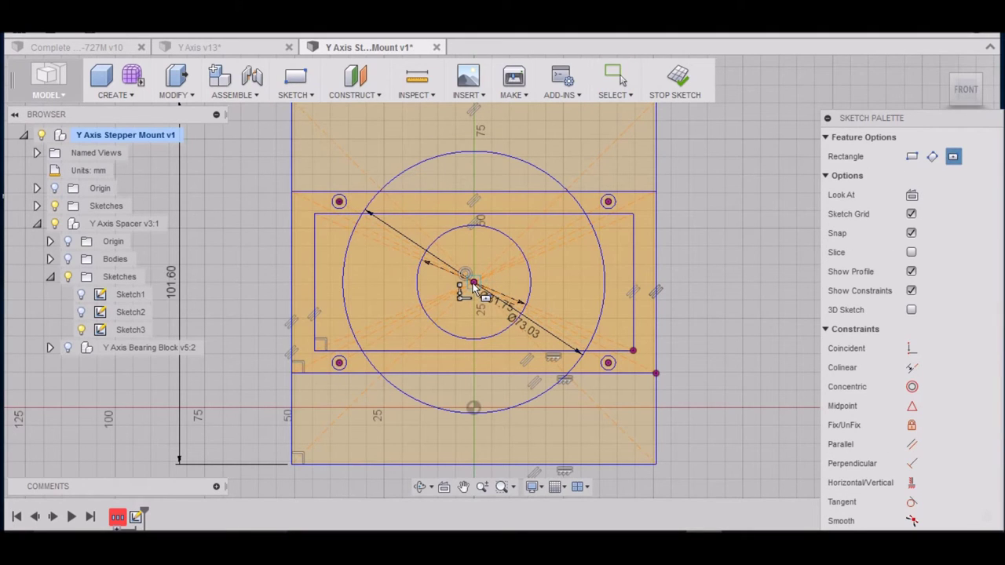
left_click(473, 283)
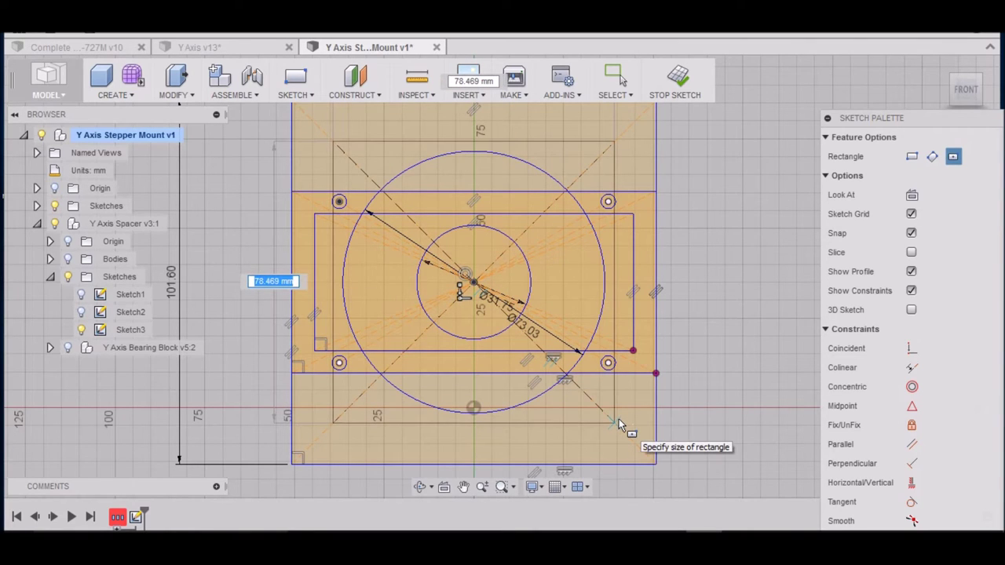
type("69.06")
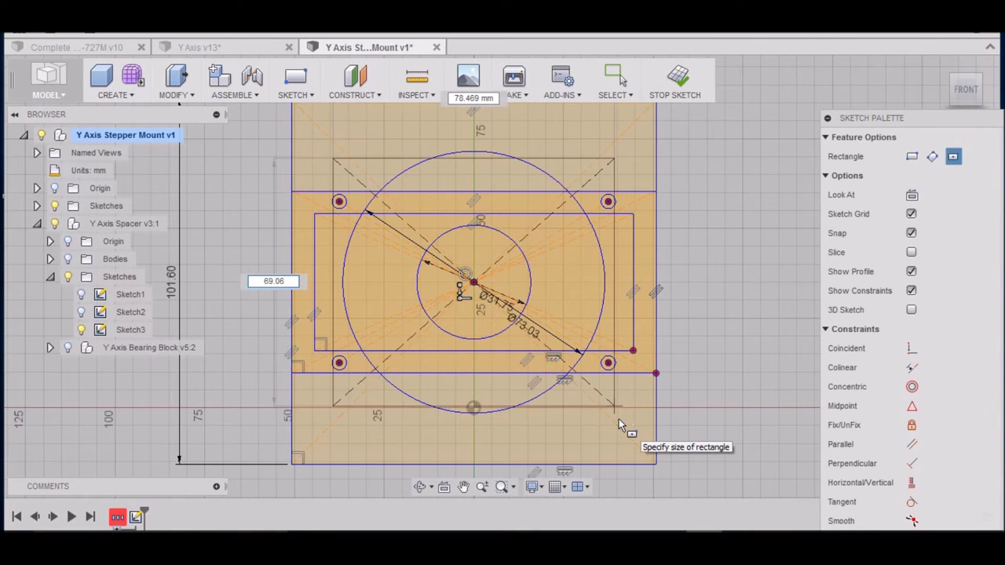
key("BackSpace")
key("BackSpace")
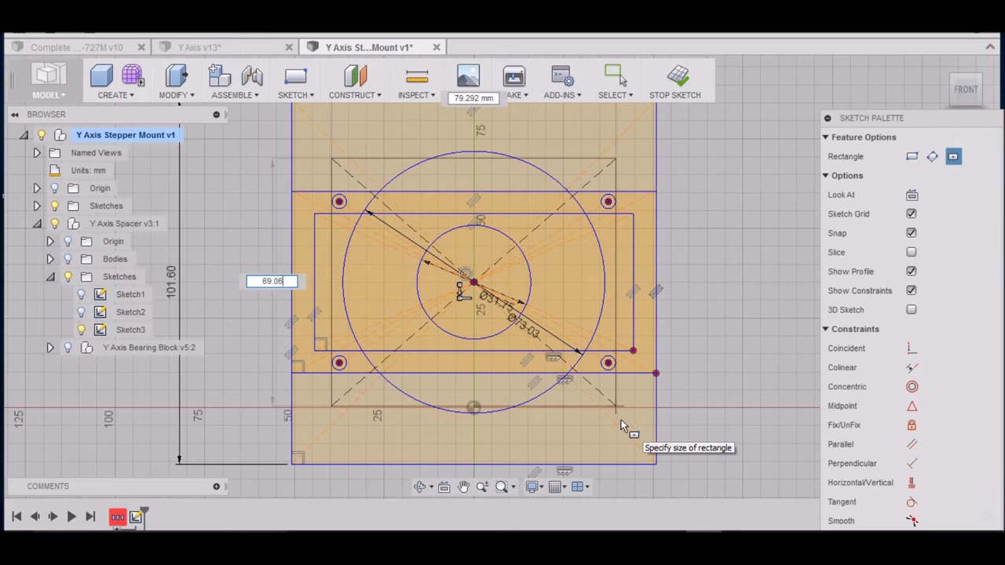
key("Tab")
key("Tab")
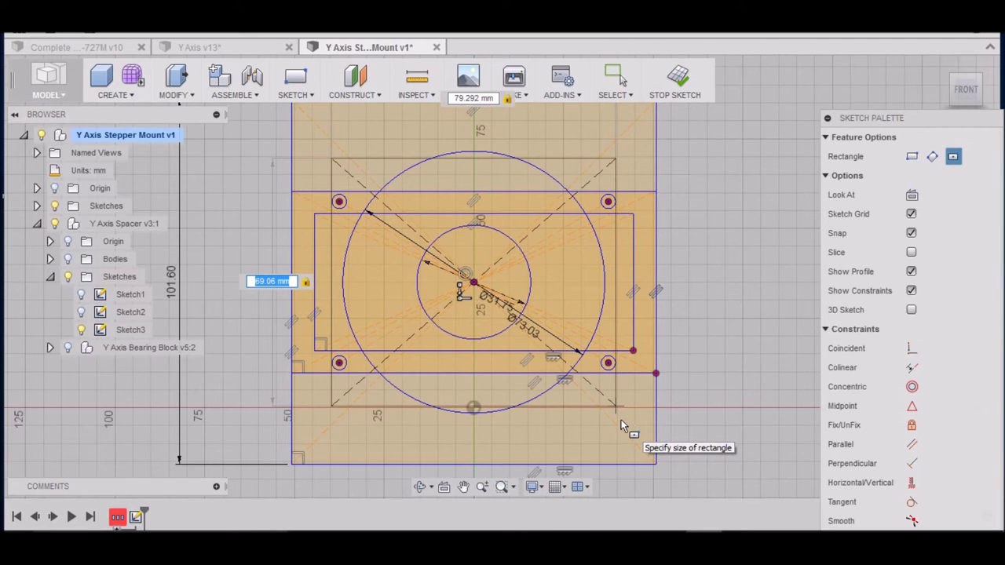
key("Tab")
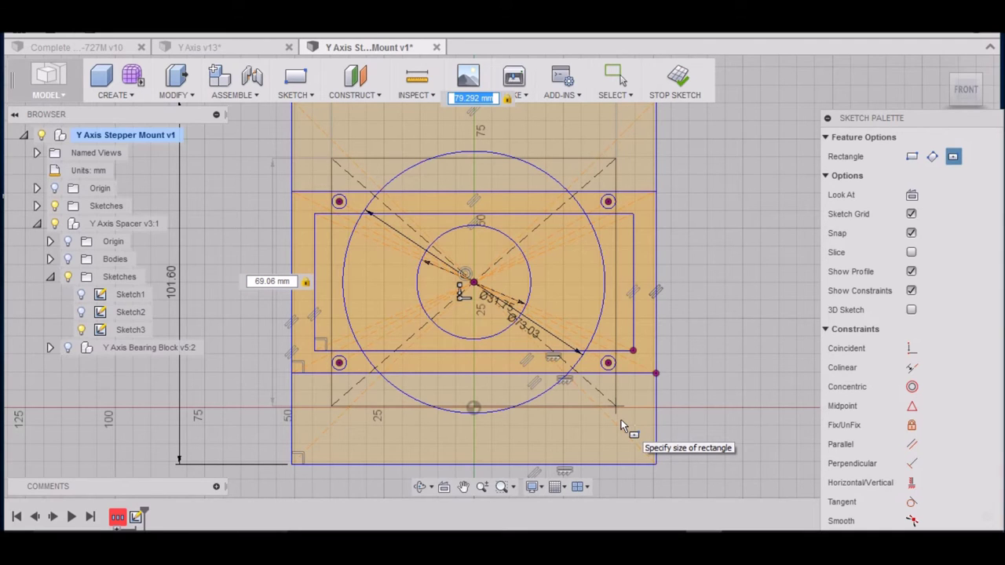
type("69.0")
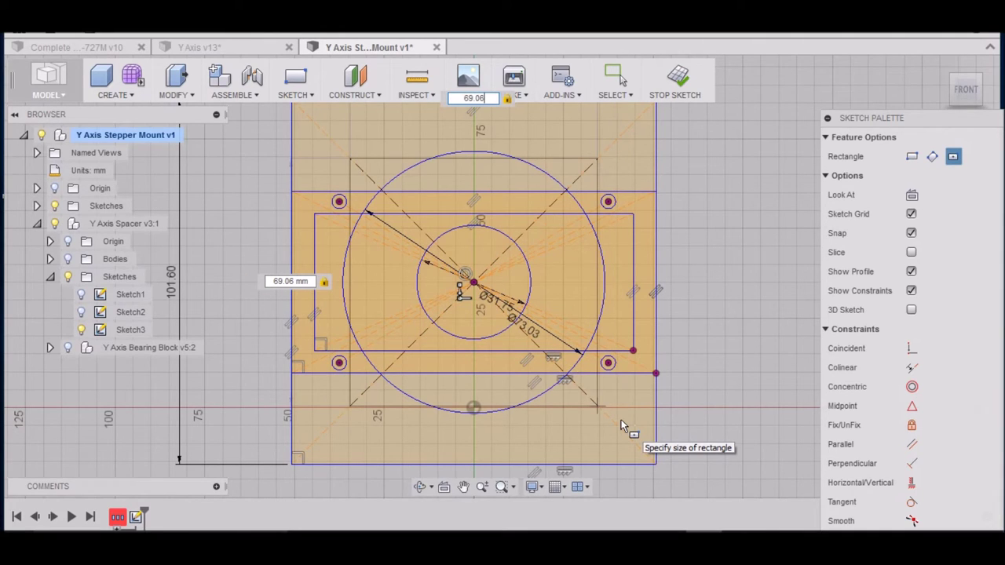
type("6")
key("Return")
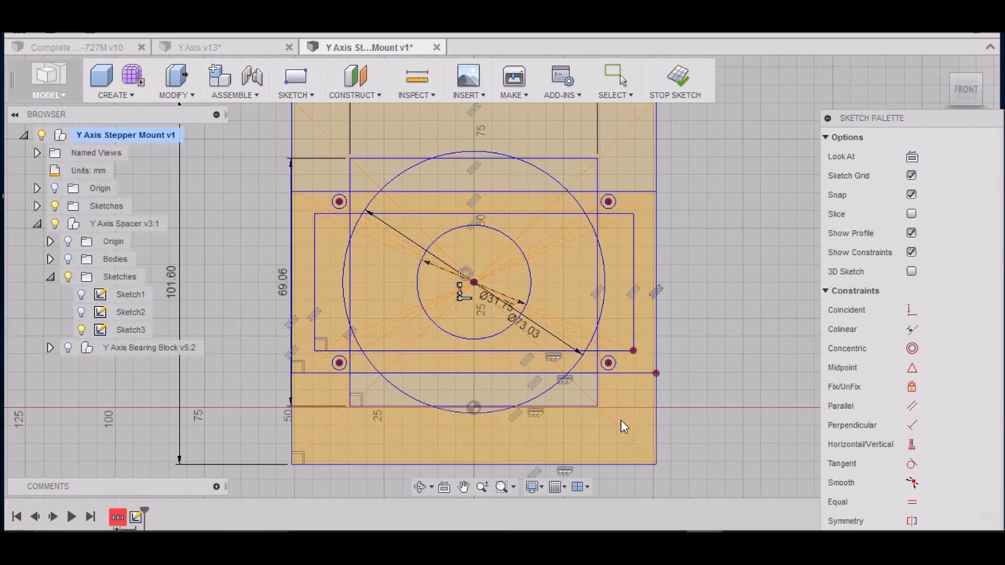
key("Escape")
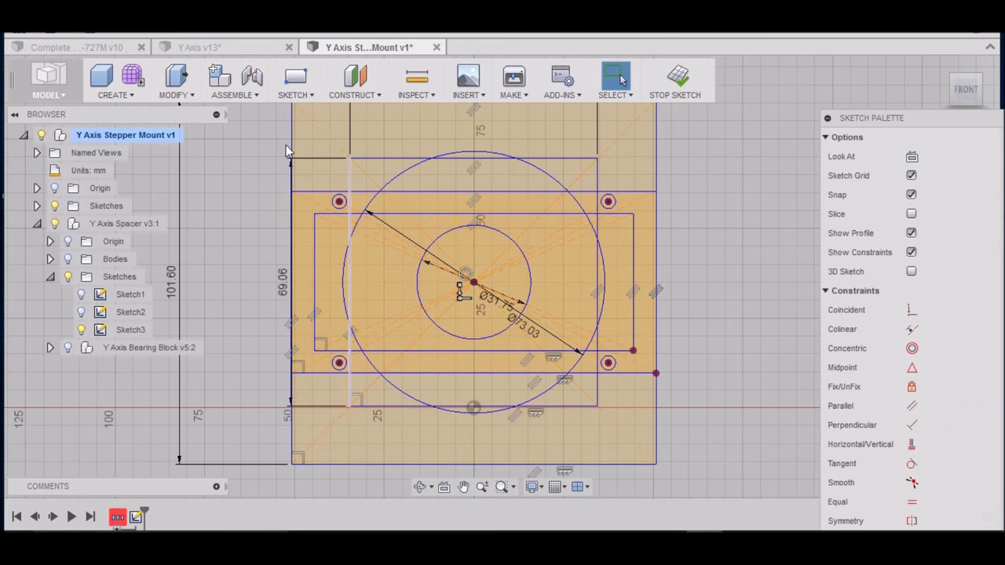
Draw a 5 mm diameter circle centered on the upper-left corner of the 69.06 mm square.
key("c")
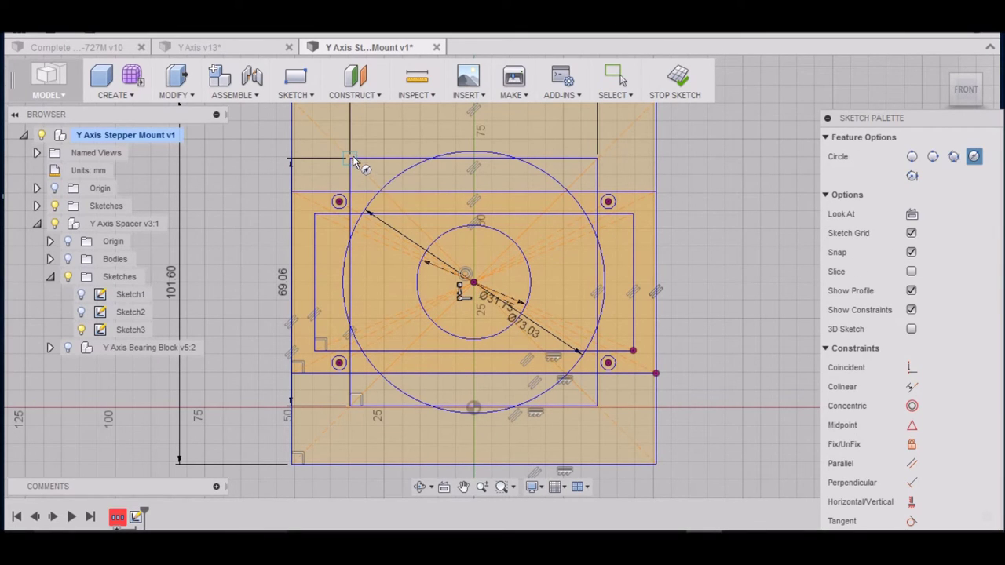
left_click(350, 160)
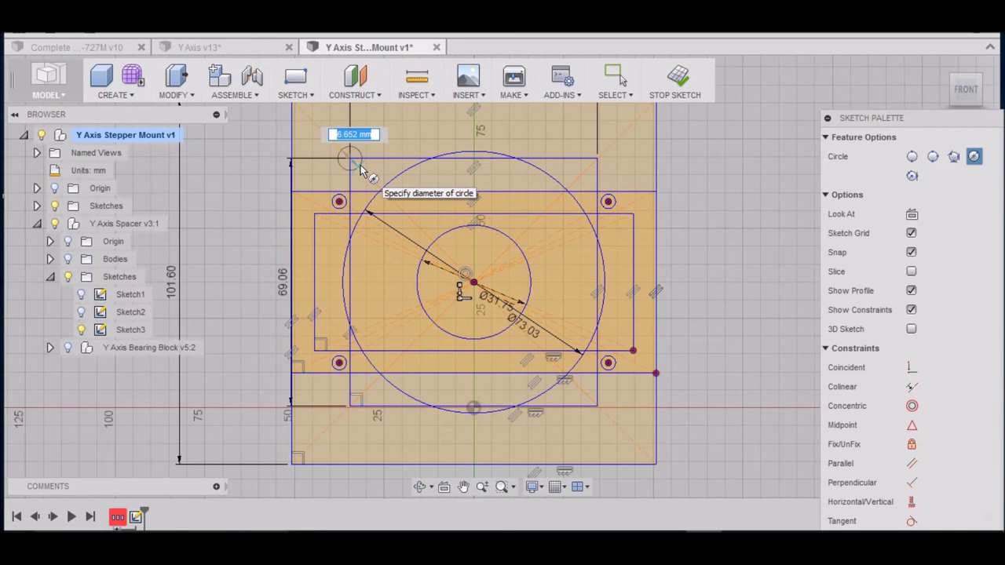
type("5.")
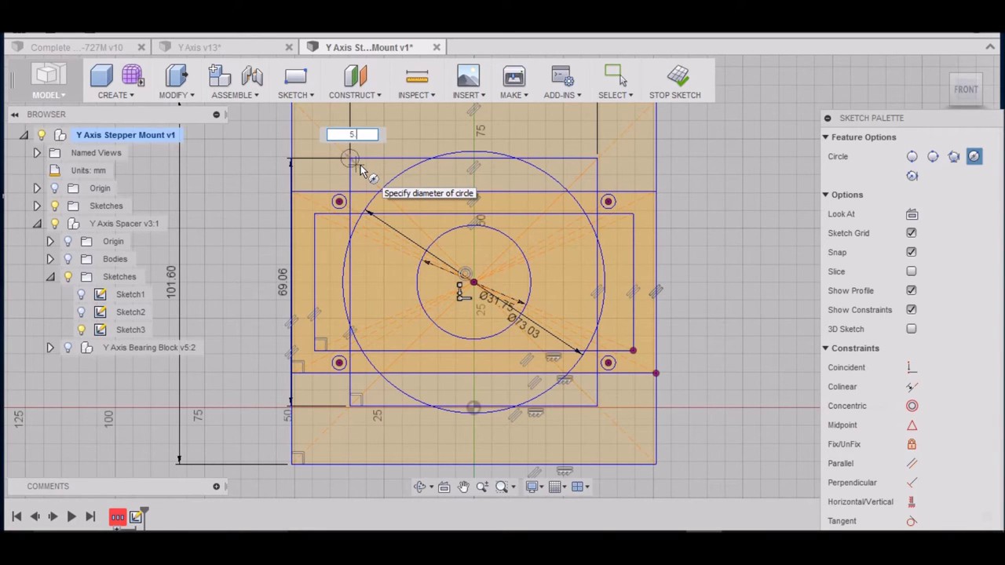
key("Tab")
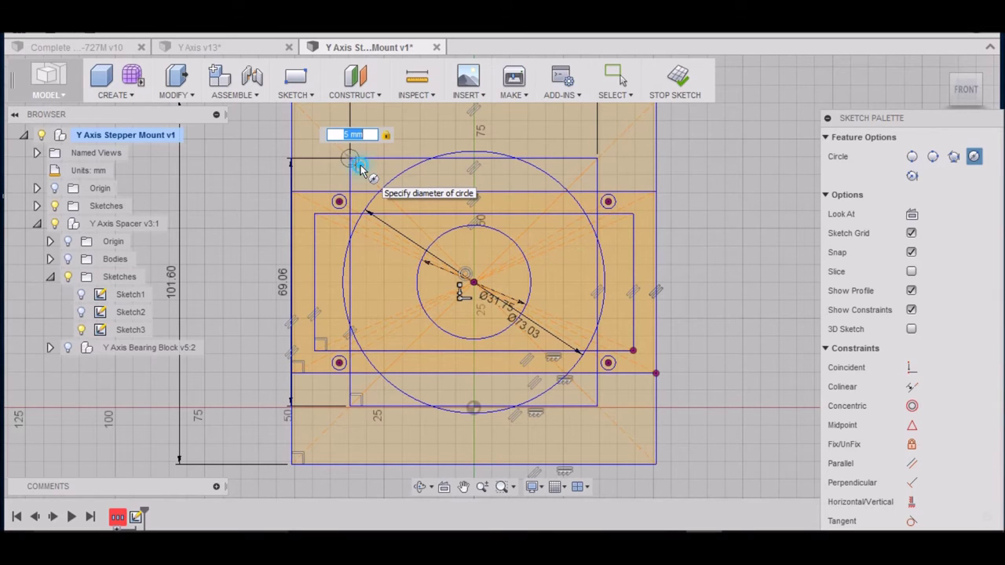
key("Return")
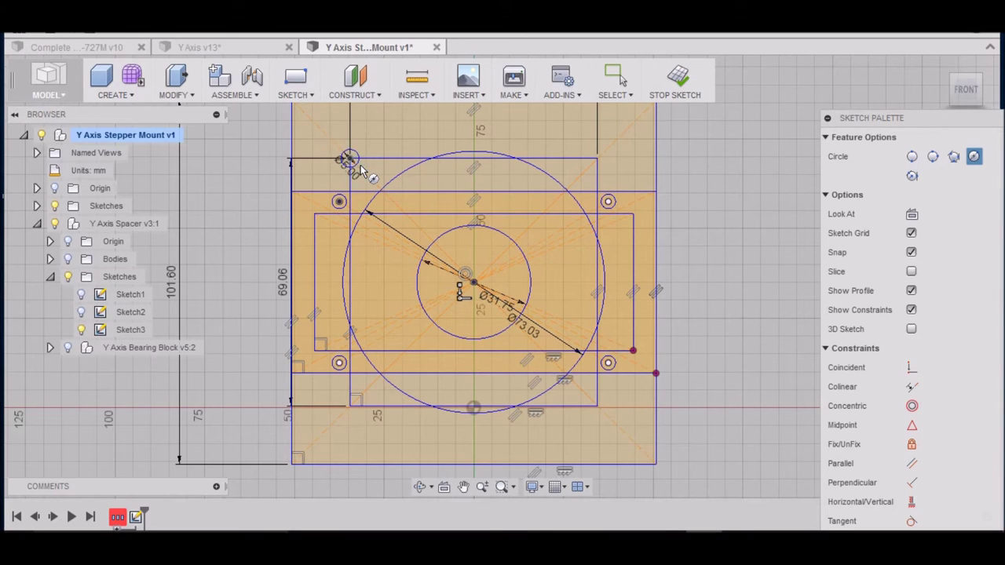
Start a rectangular pattern of the 5 mm circle with a quantity of 2 over a horizontal extent of 69.06 mm.
left_click(306, 97)
left_click(294, 441)
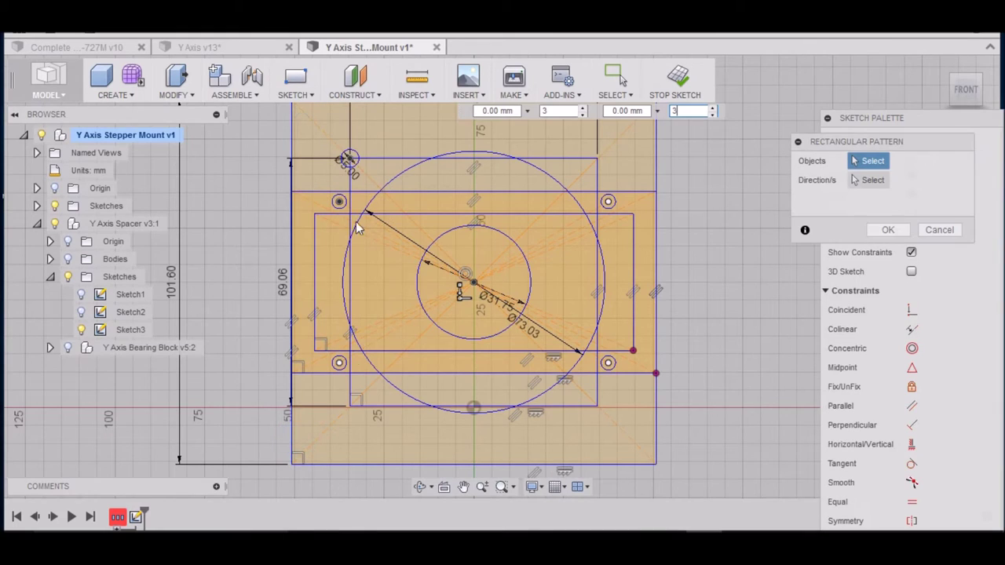
left_click(355, 159)
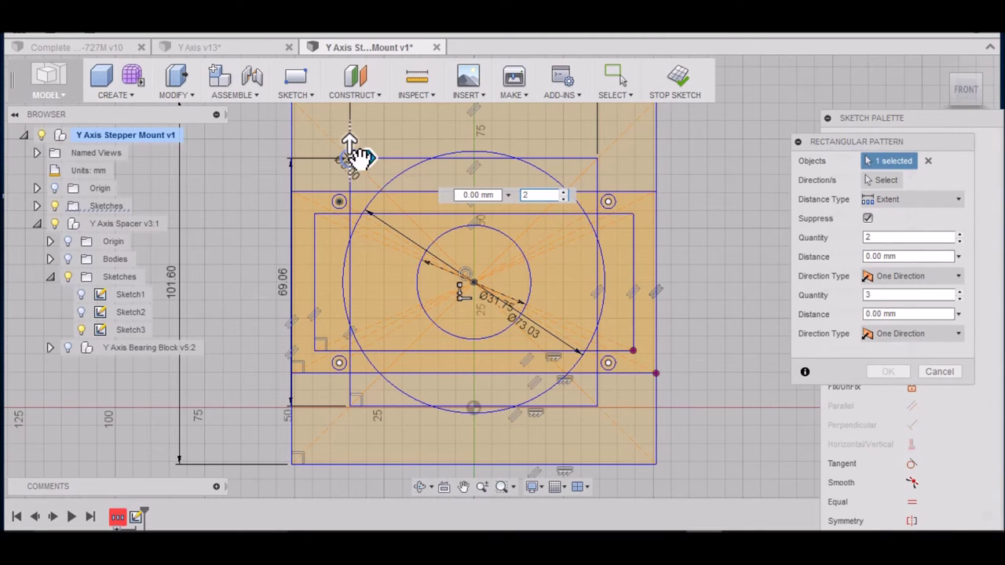
key("Tab")
left_click_drag(371, 163, 625, 188)
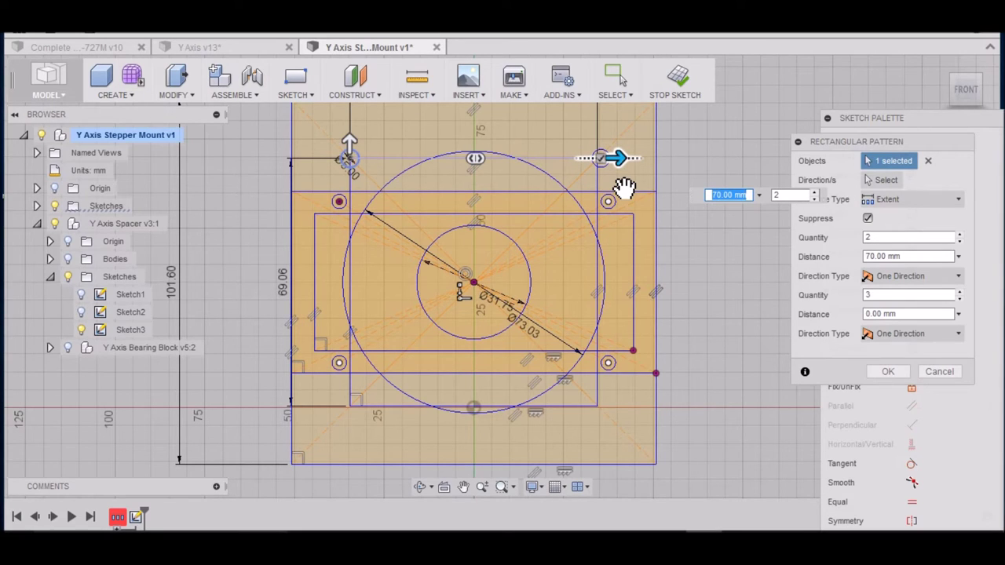
type("69.06")
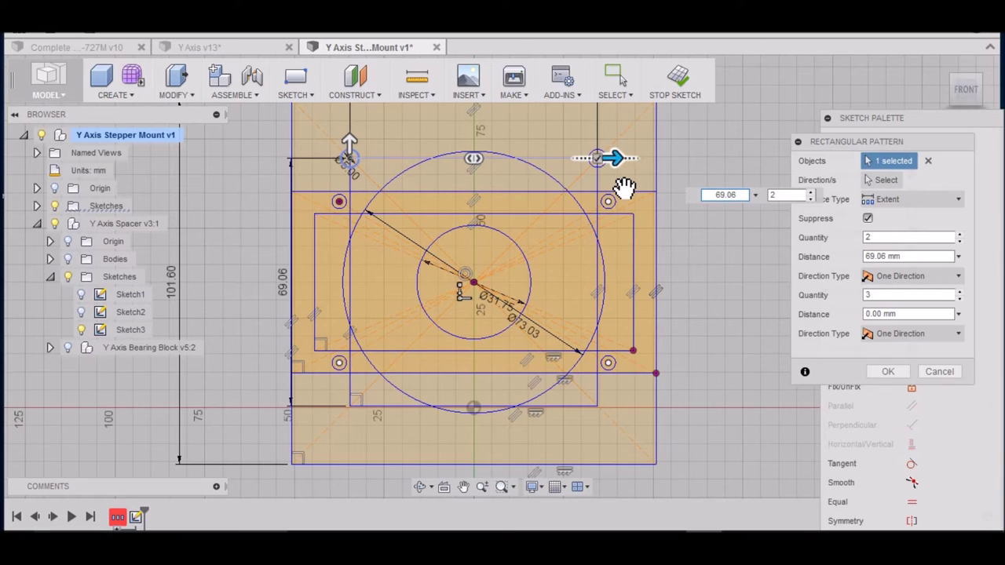
key("Tab")
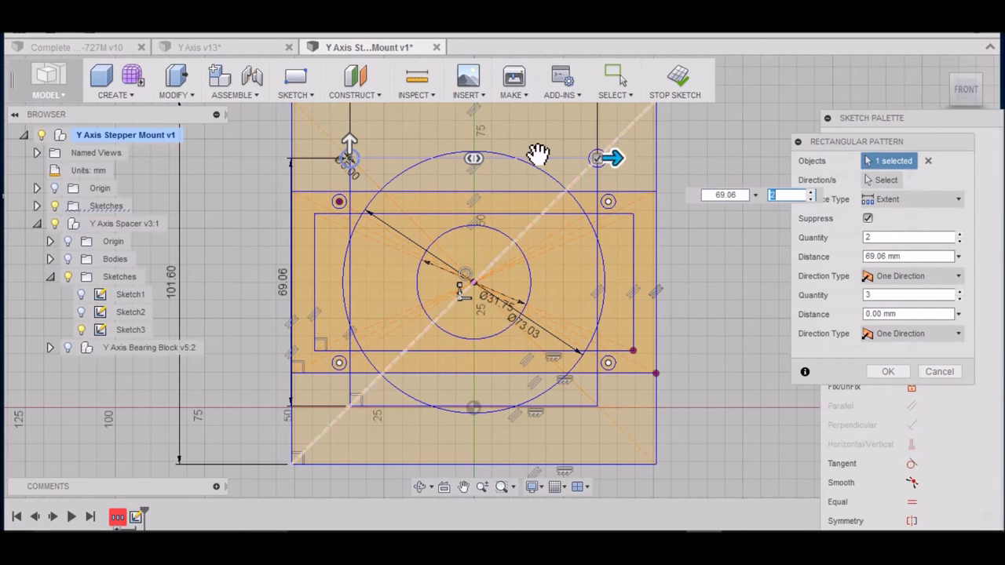
Set the pattern's vertical direction to a quantity of 2 and a distance of -69.06 mm, and complete the pattern.
left_click_drag(352, 150, 349, 326)
key("Tab")
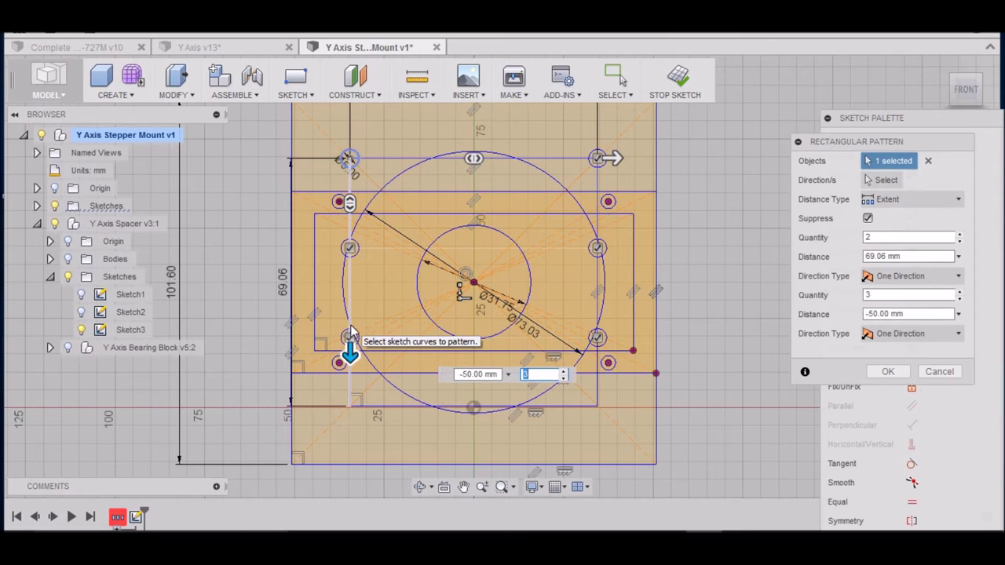
type("2")
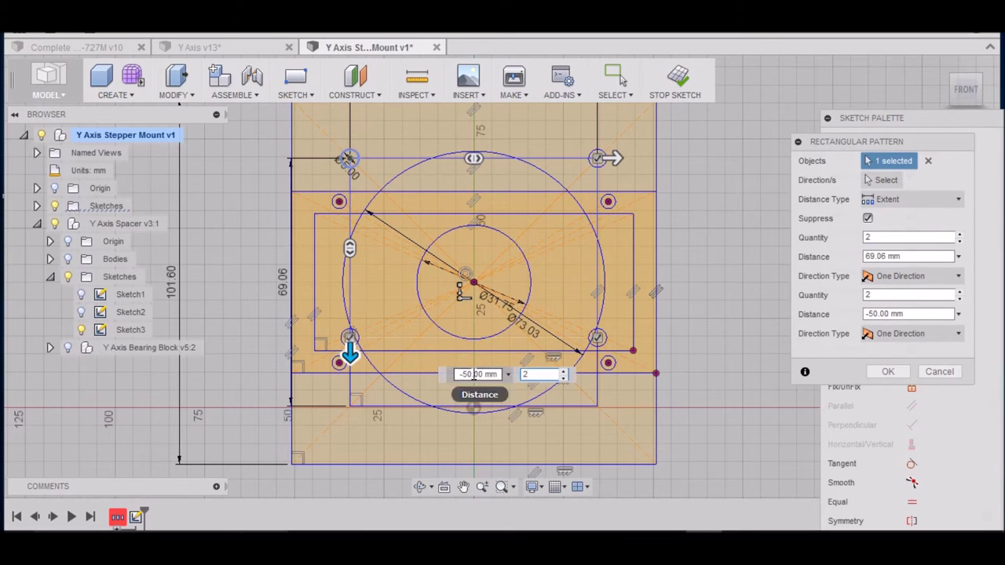
left_click(455, 375)
type("69")
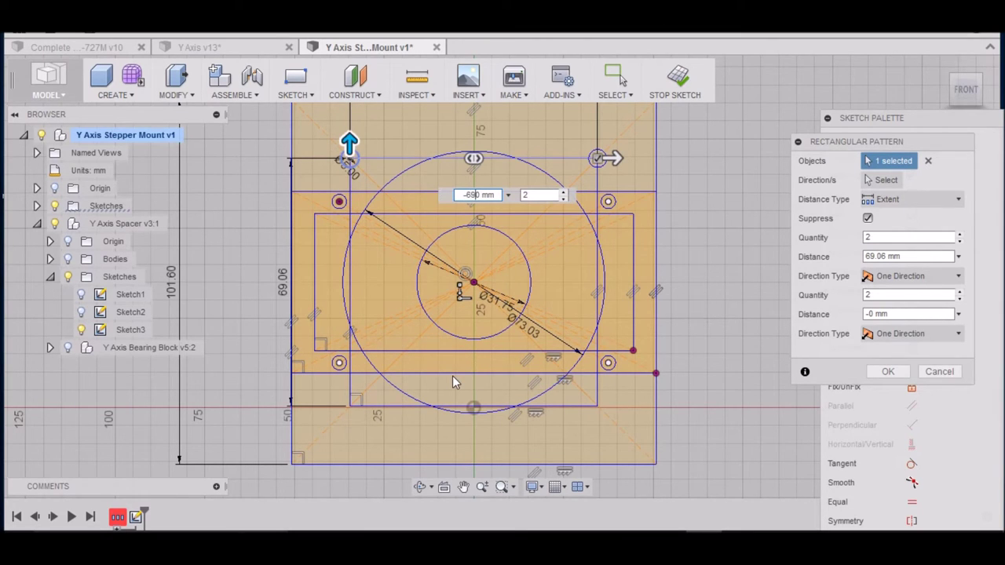
type(".06")
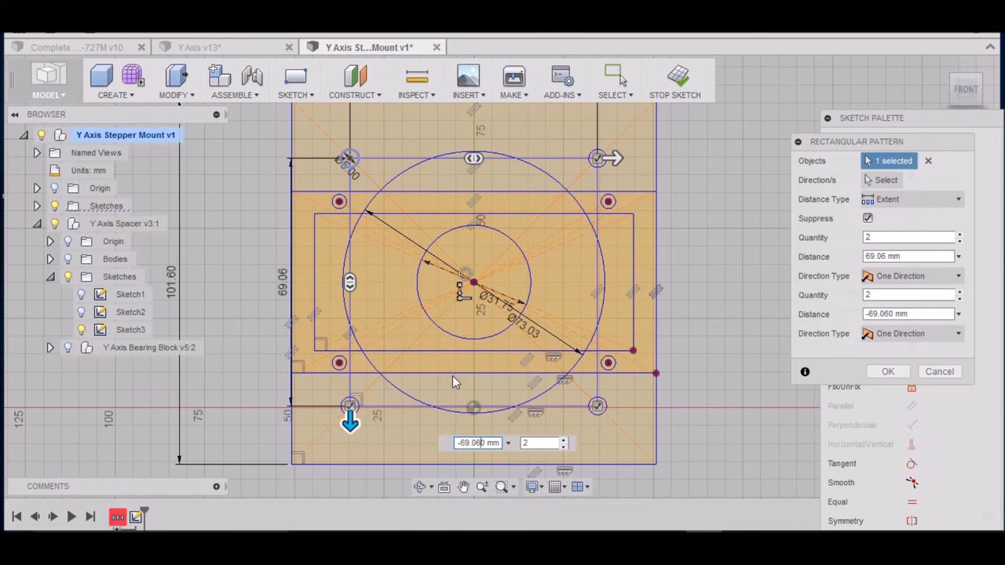
key("Return")
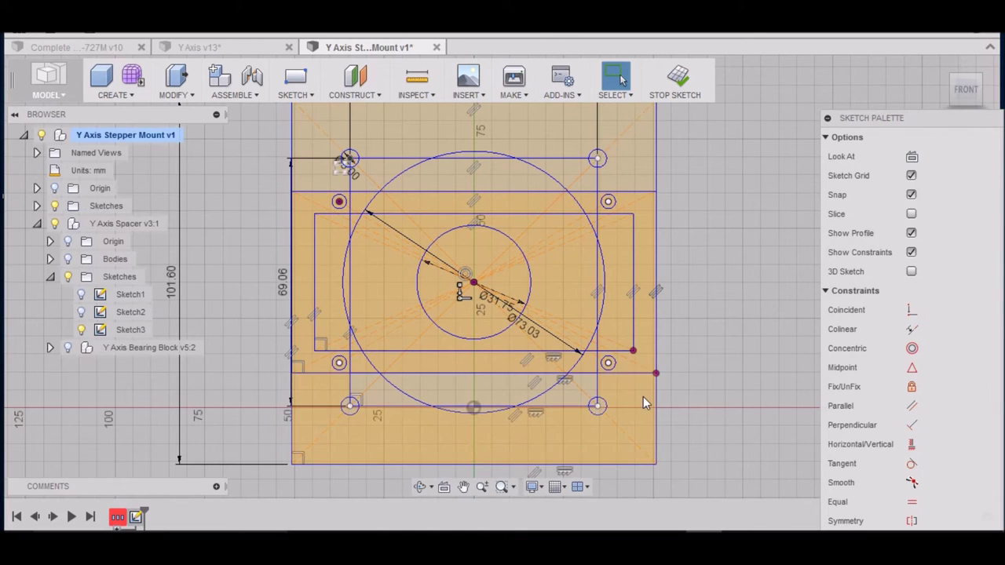
Delete the side lines of the 69.06 mm square, keeping the circles at its corners.
left_click(550, 159)
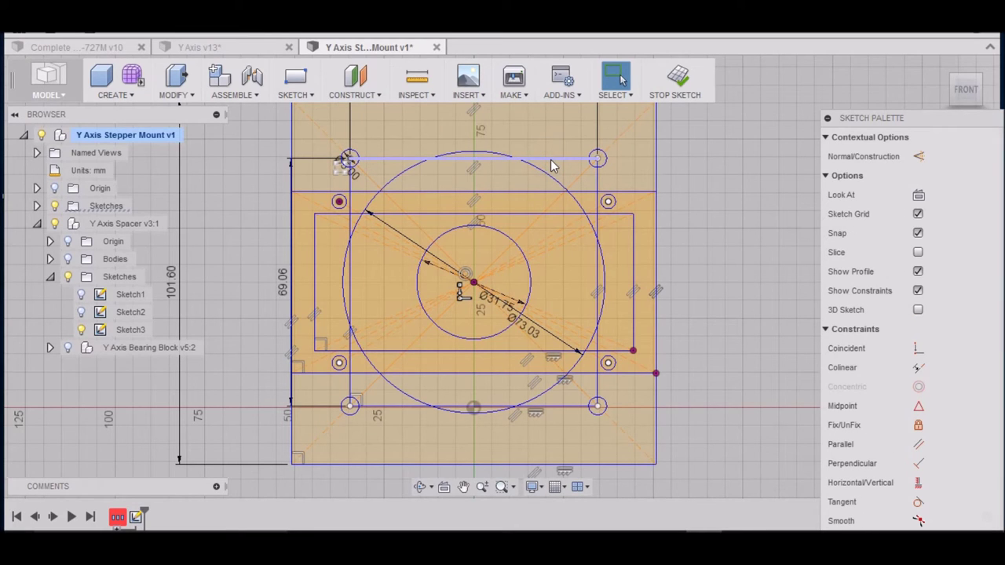
key("Delete")
left_click(598, 183)
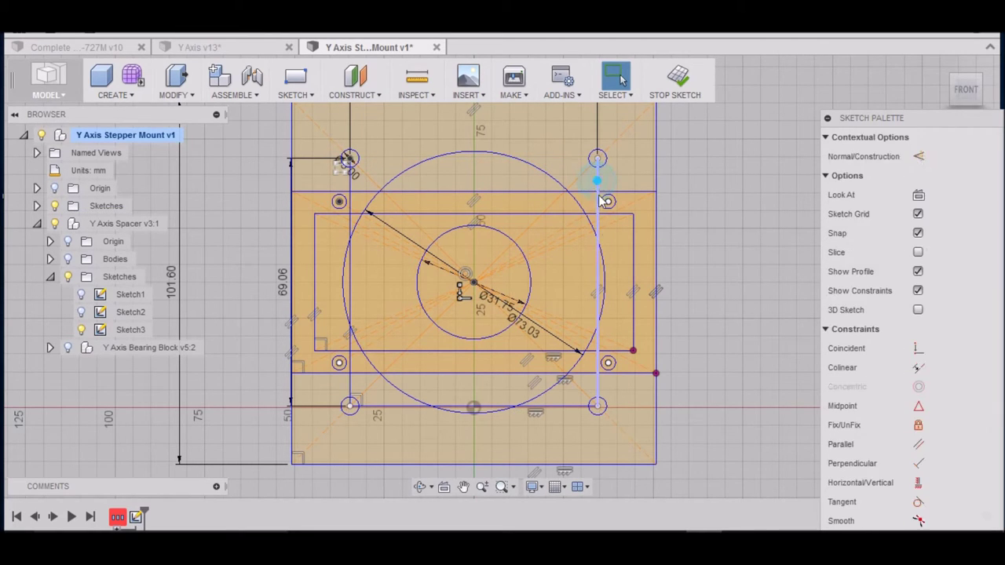
key("Delete")
left_click(572, 409)
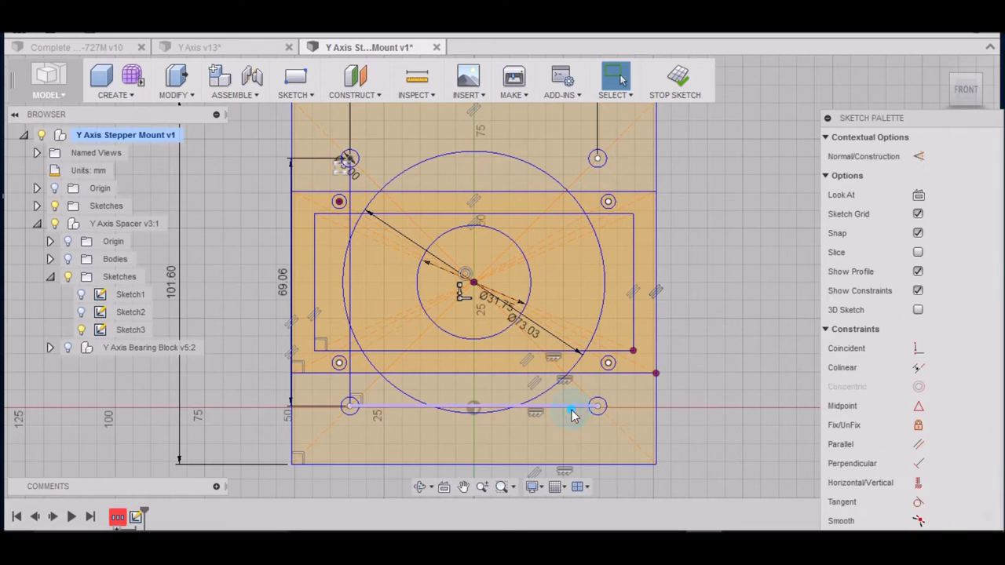
key("Delete")
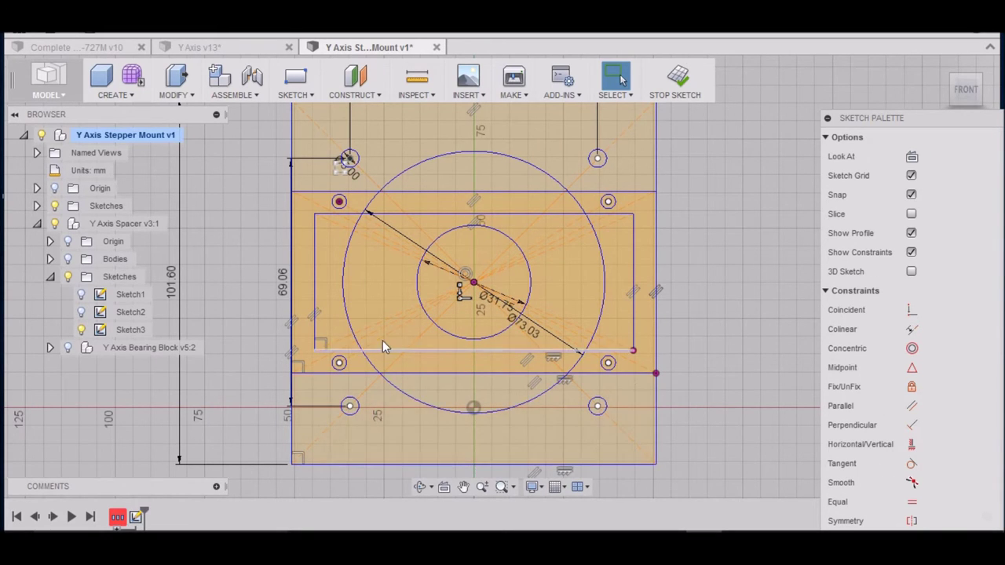
Hide Sketch3 of the Y Axis Spacer and finish the mount's sketch.
left_click(81, 330)
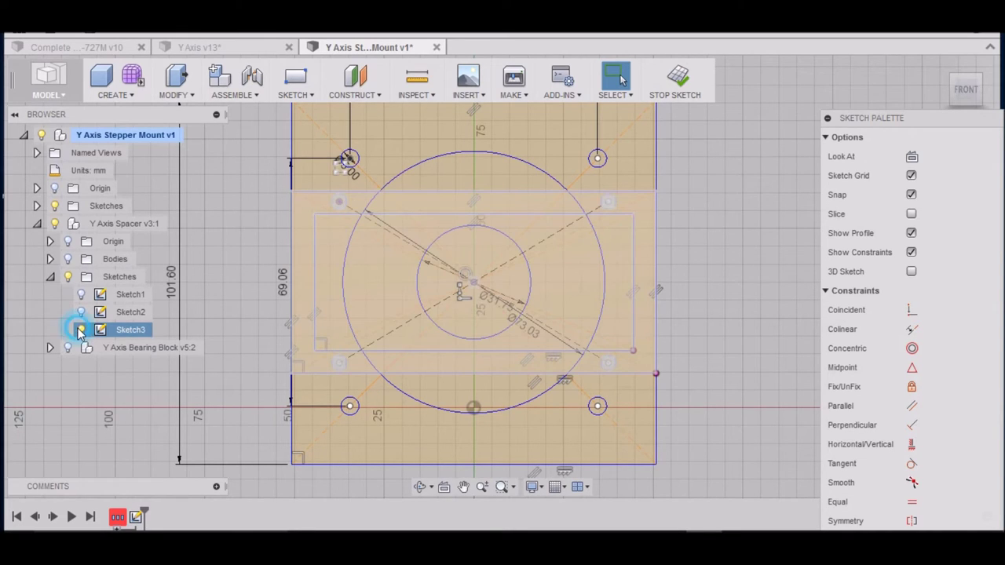
left_click(81, 330)
left_click(81, 330)
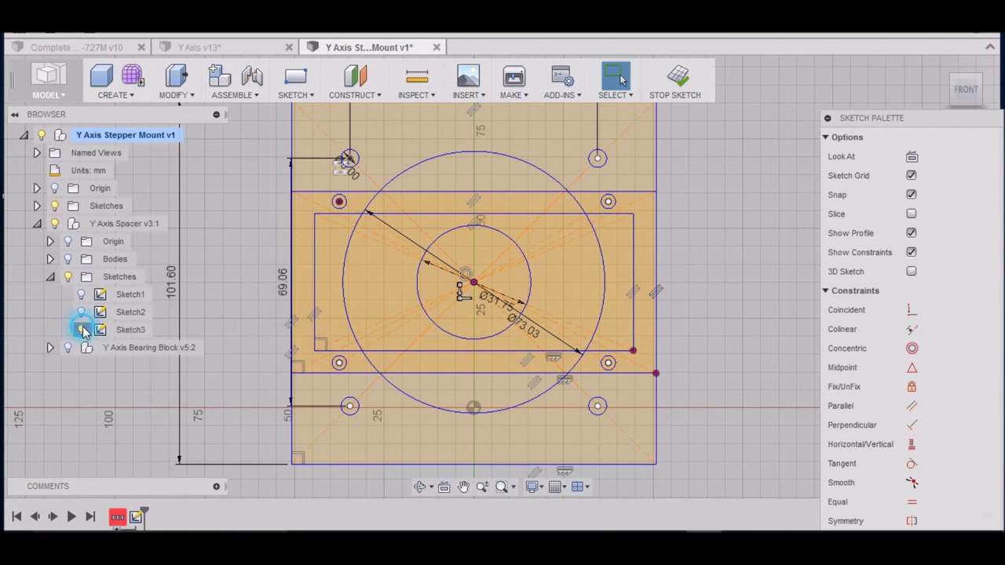
left_click(81, 330)
scroll(633, 312, "down", 2)
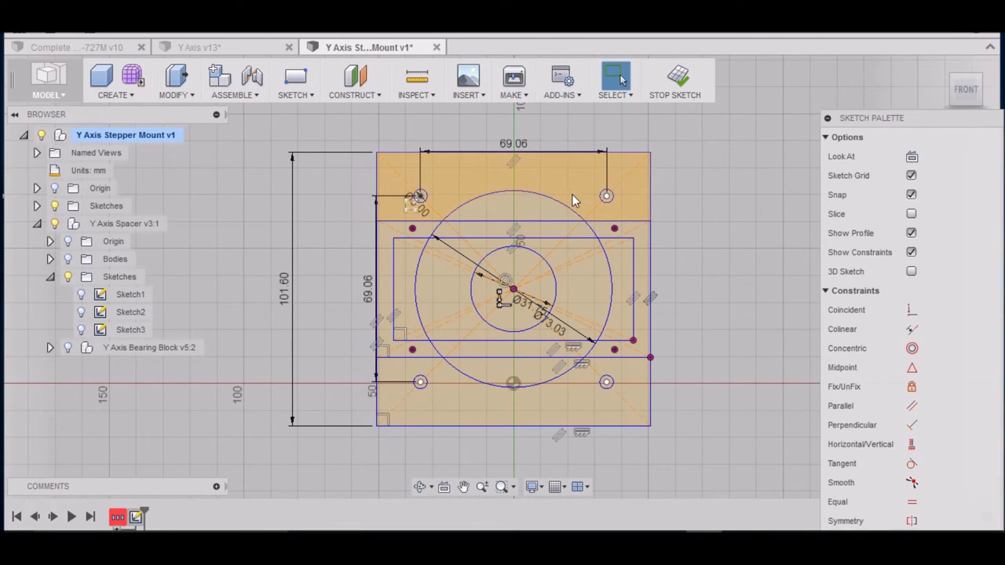
left_click(676, 78)
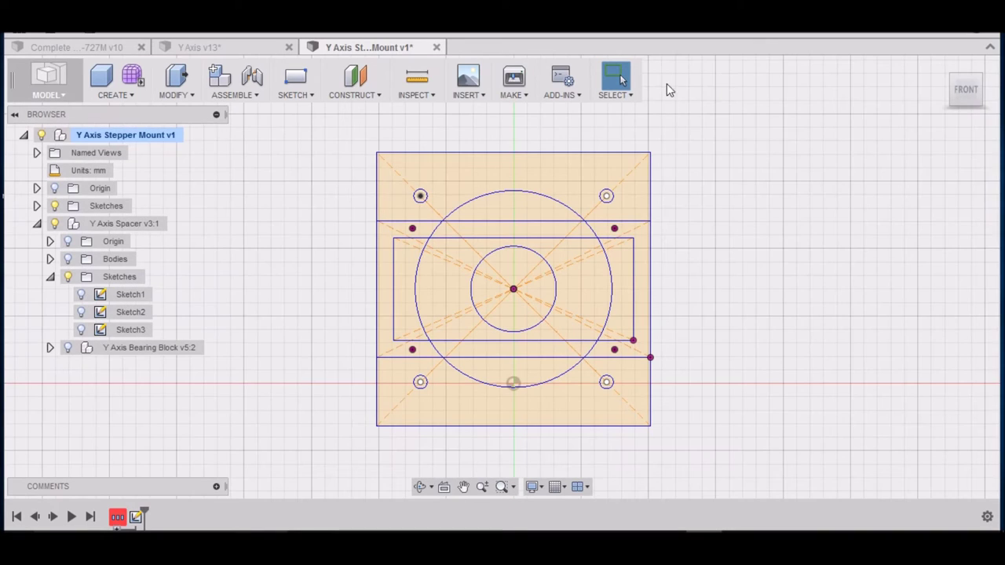
Start Press Pull on all of the plate's sketch profiles, excluding the 31.75 mm center circle.
left_click_drag(974, 88, 959, 89)
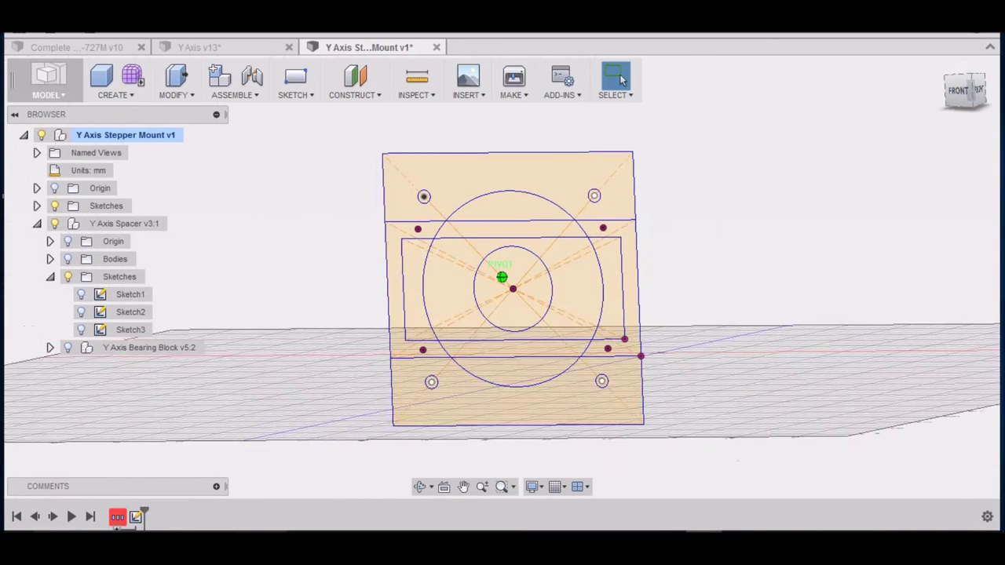
middle_click_drag(541, 275, 428, 249, "shift")
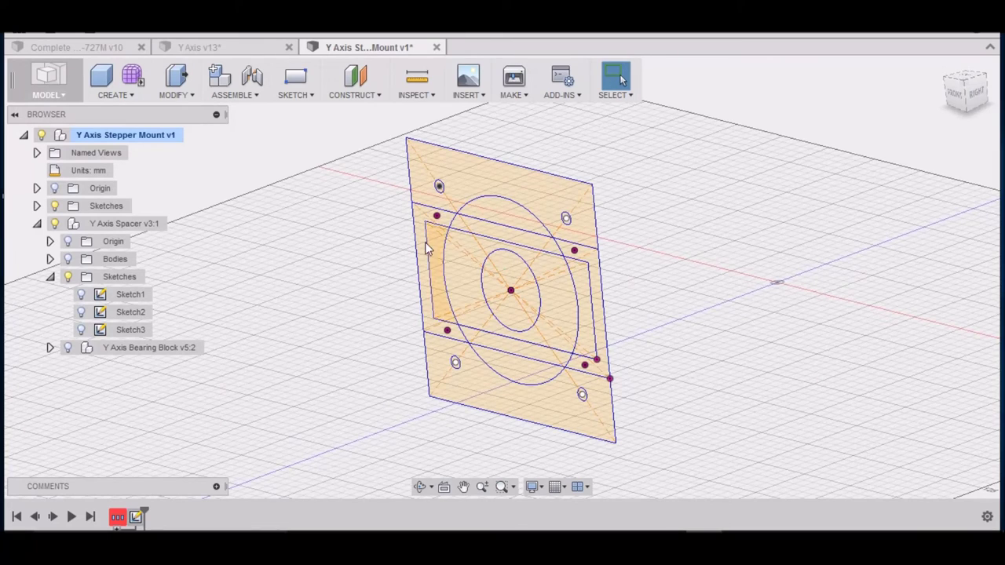
left_click(175, 94)
left_click(190, 111)
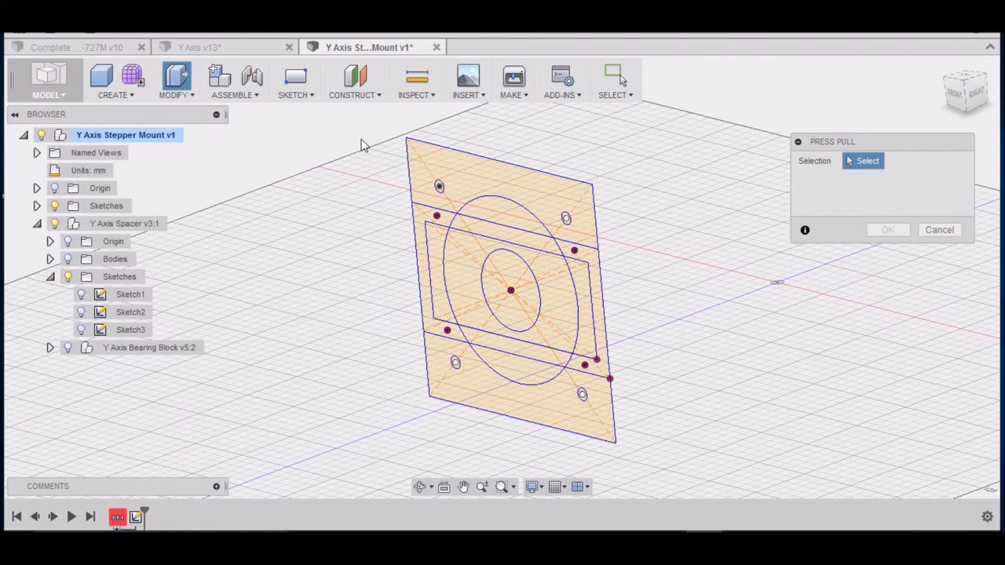
left_click(366, 117)
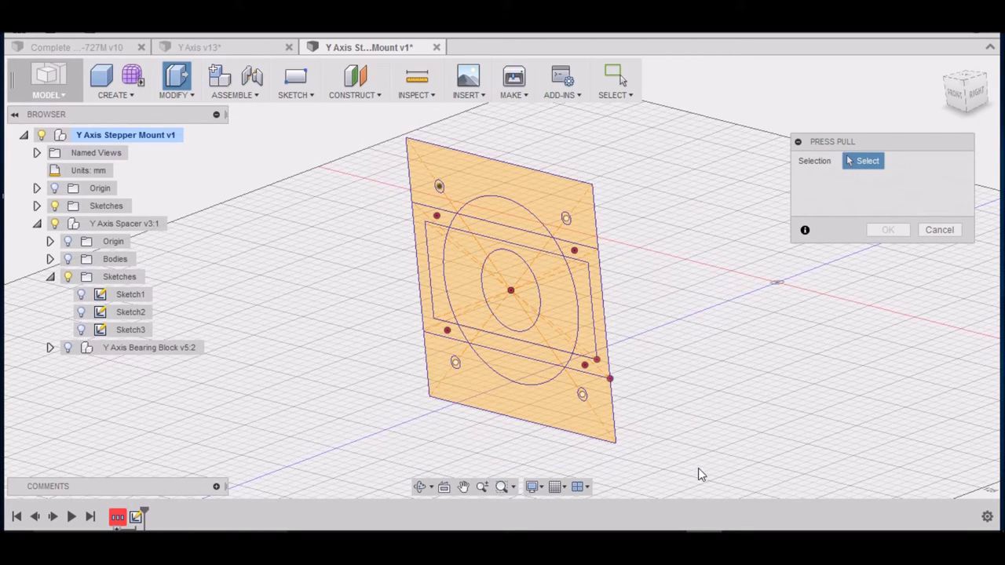
left_click(531, 296)
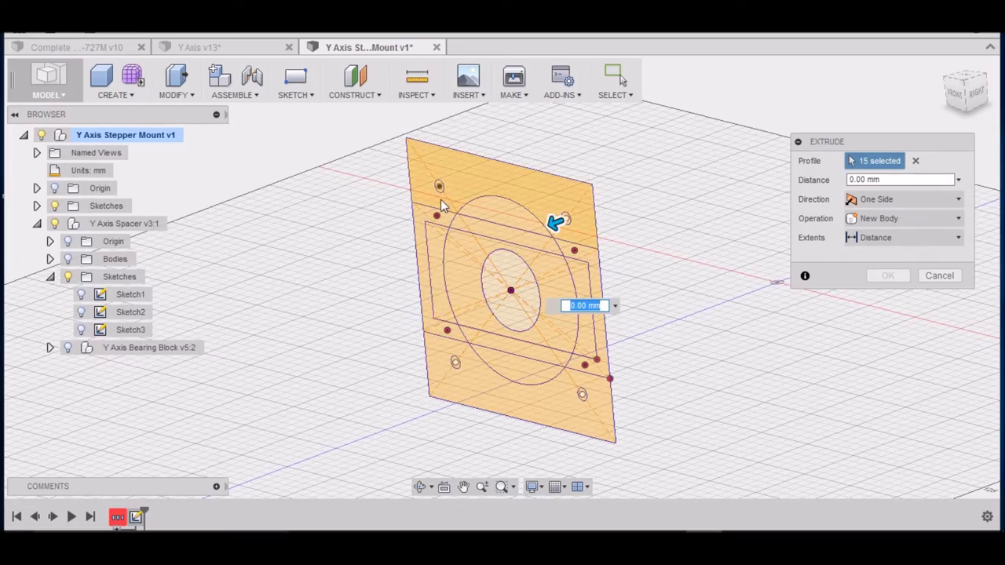
Exclude the four 5 mm stepper mounting circles from the profiles selected for extrusion.
scroll(435, 198, "up", 5)
left_click(454, 174)
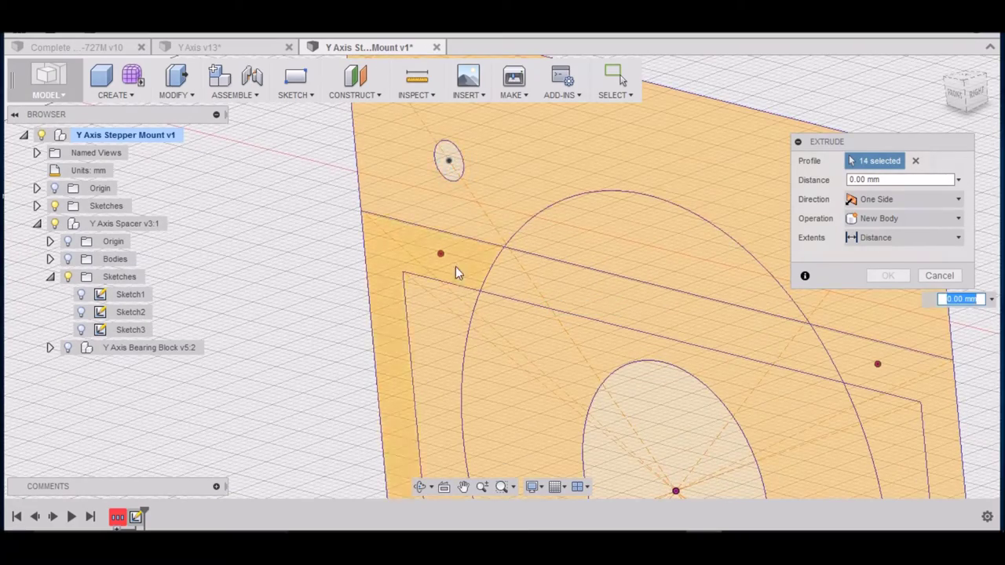
scroll(473, 233, "down", 5)
scroll(606, 259, "up", 5)
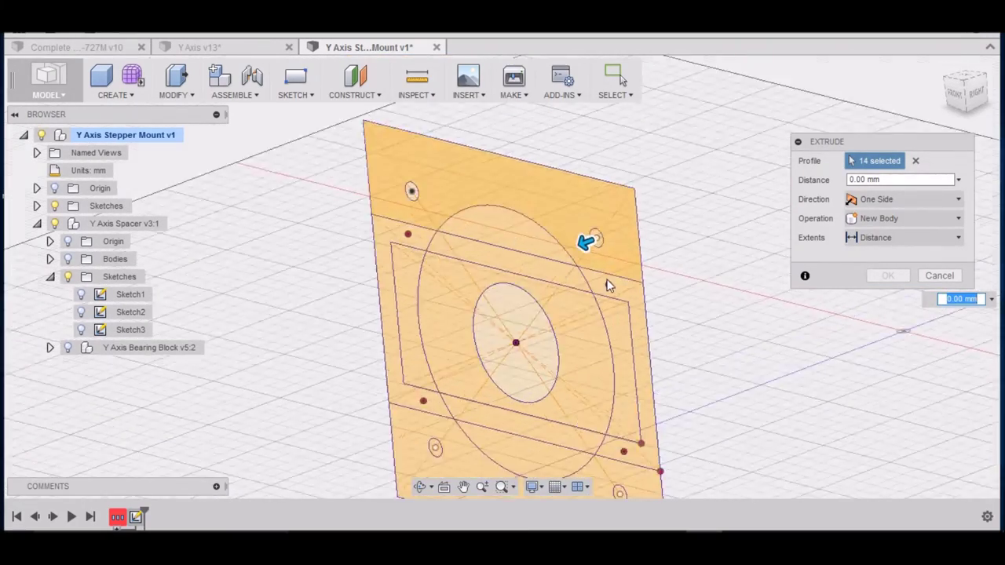
left_click(587, 190)
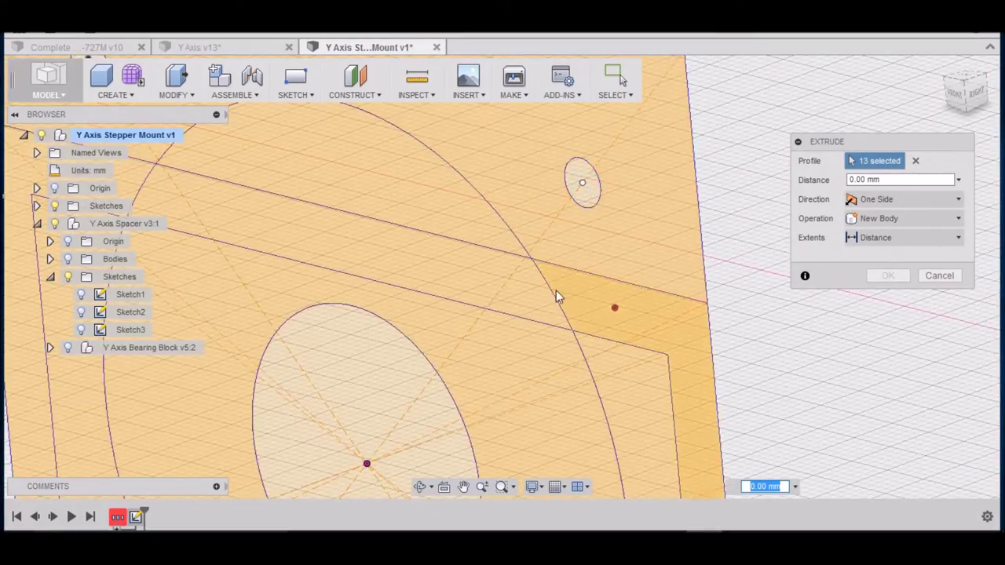
scroll(556, 290, "down", 5)
scroll(426, 211, "up", 5)
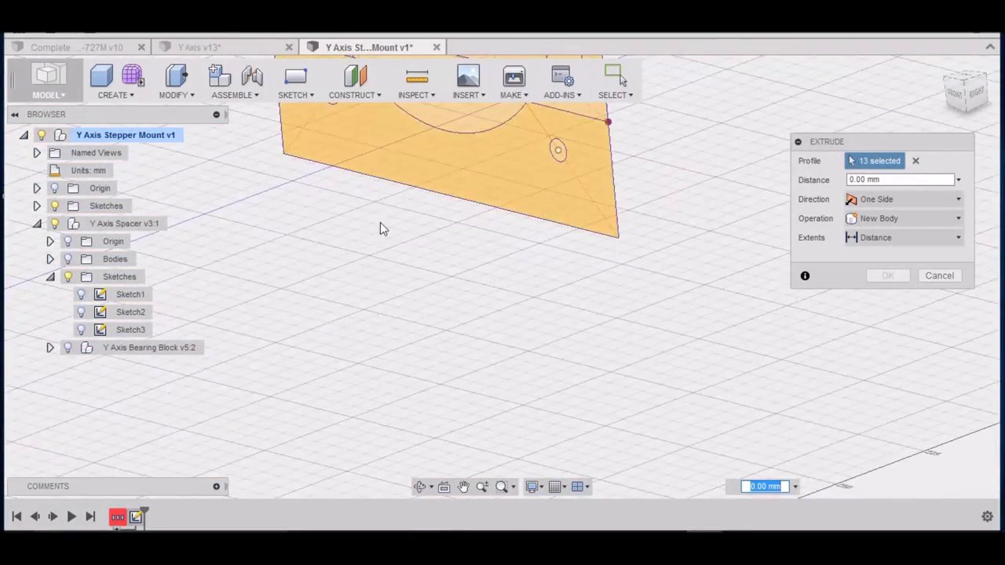
scroll(381, 227, "down", 3)
scroll(389, 219, "up", 3)
scroll(377, 210, "up", 1)
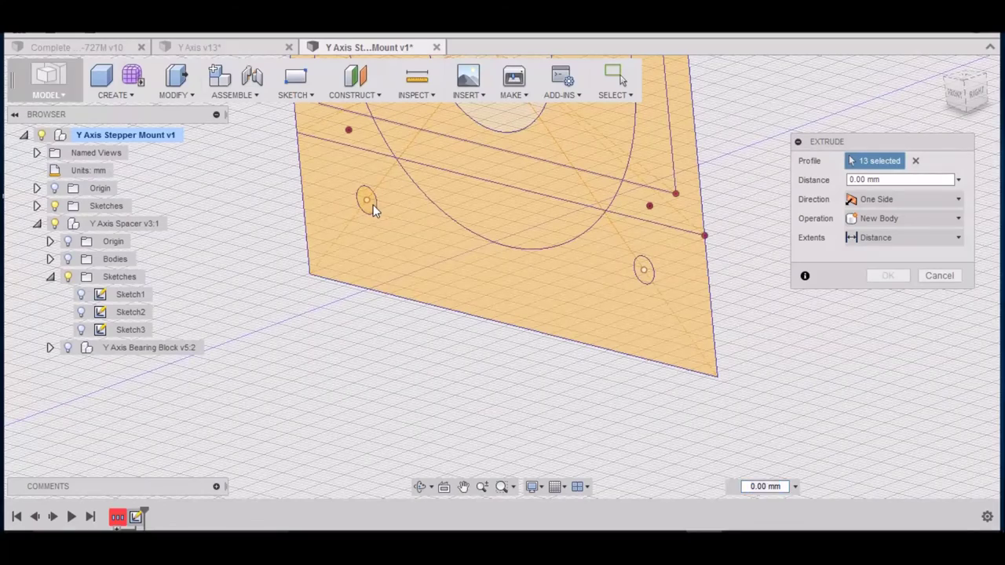
left_click(369, 202)
left_click(646, 270)
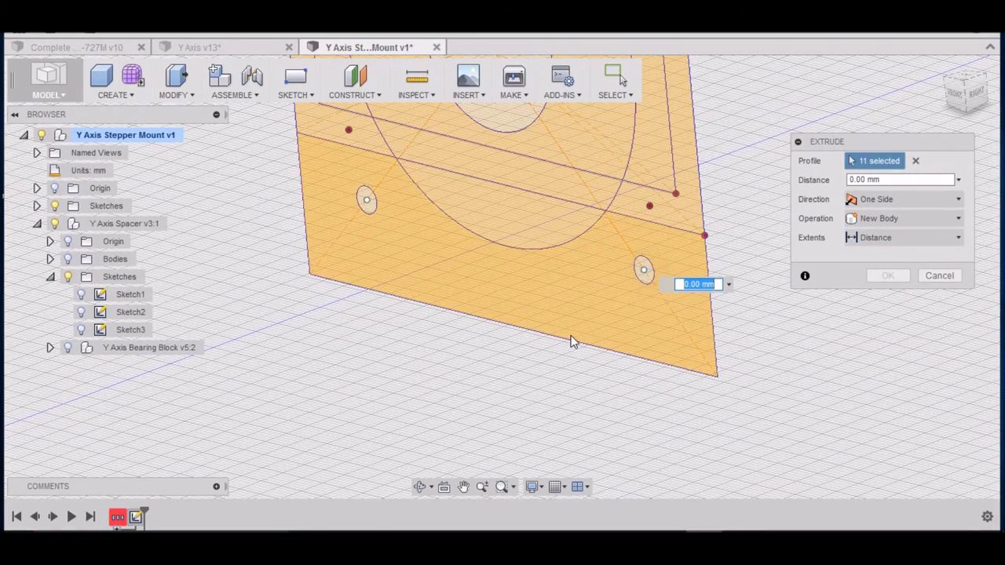
Set the extrusion distance to -40 mm and exclude every profile inside the large circle surrounding the center hole.
scroll(573, 339, "down", 4)
type("-40")
key("Return")
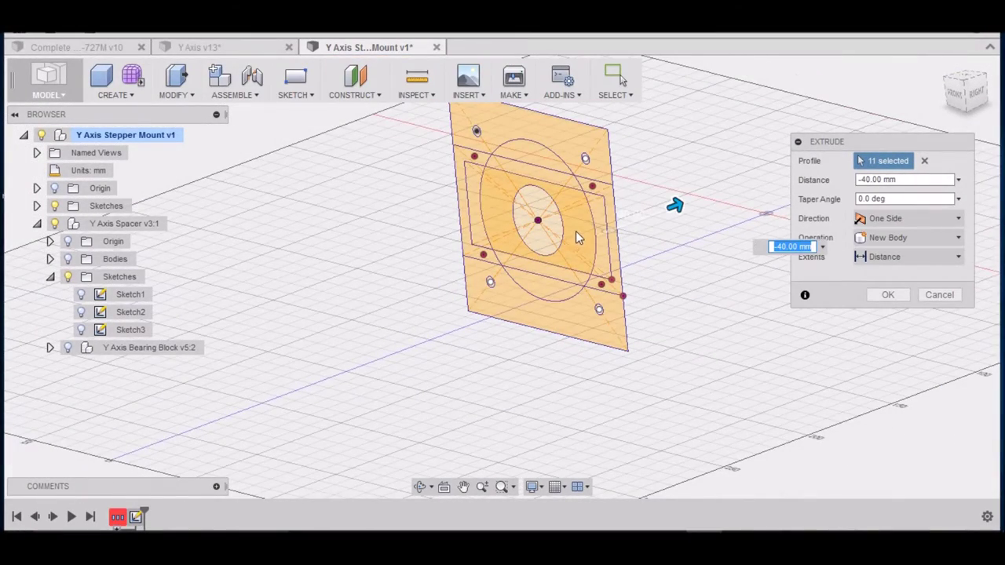
left_click(533, 158, "ctrl")
left_click(524, 171, "ctrl")
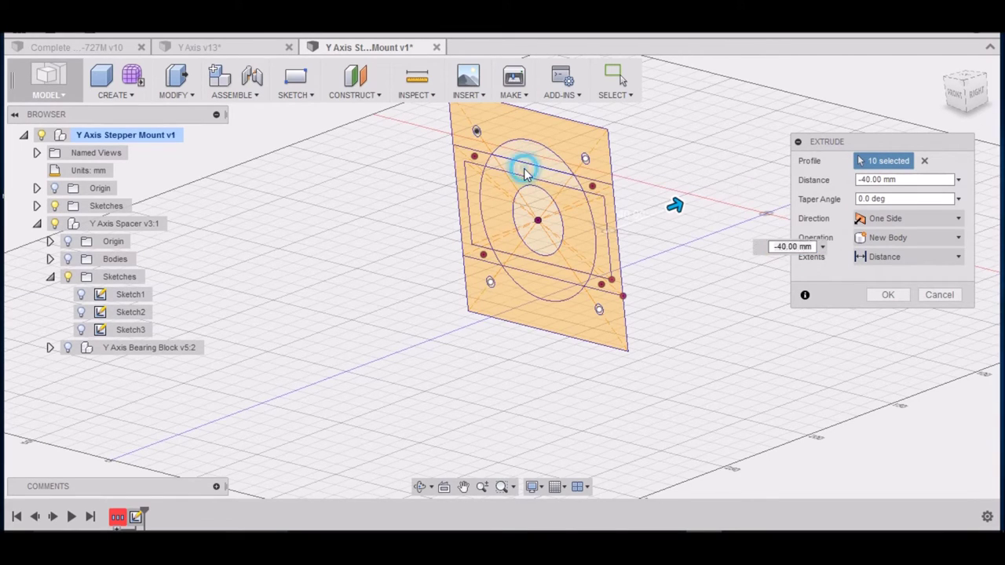
left_click(507, 185, "ctrl")
left_click(529, 267, "ctrl")
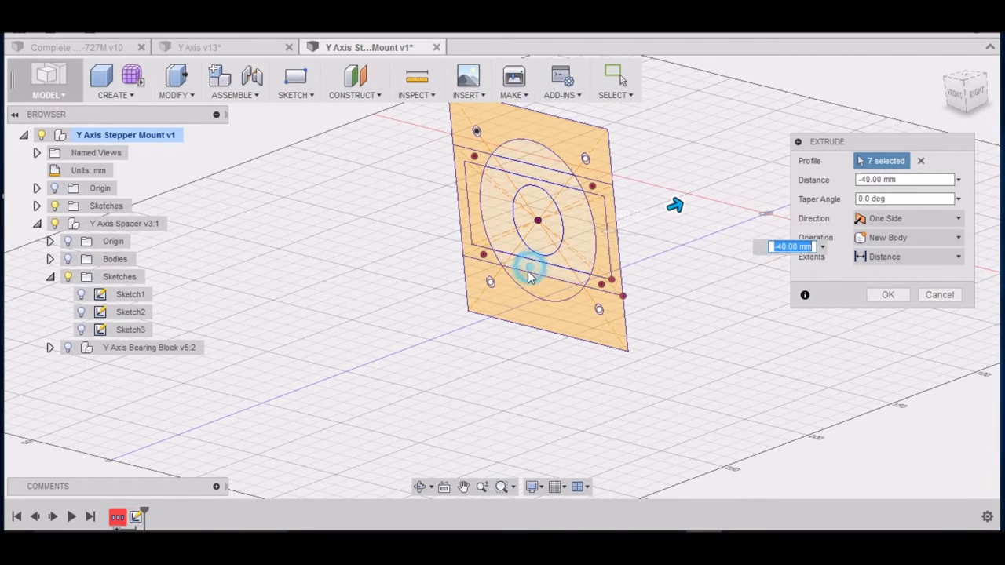
left_click(534, 285, "ctrl")
Reverse the plate's extrusion direction and extrude it 12.7 mm as a new body.
type("-30")
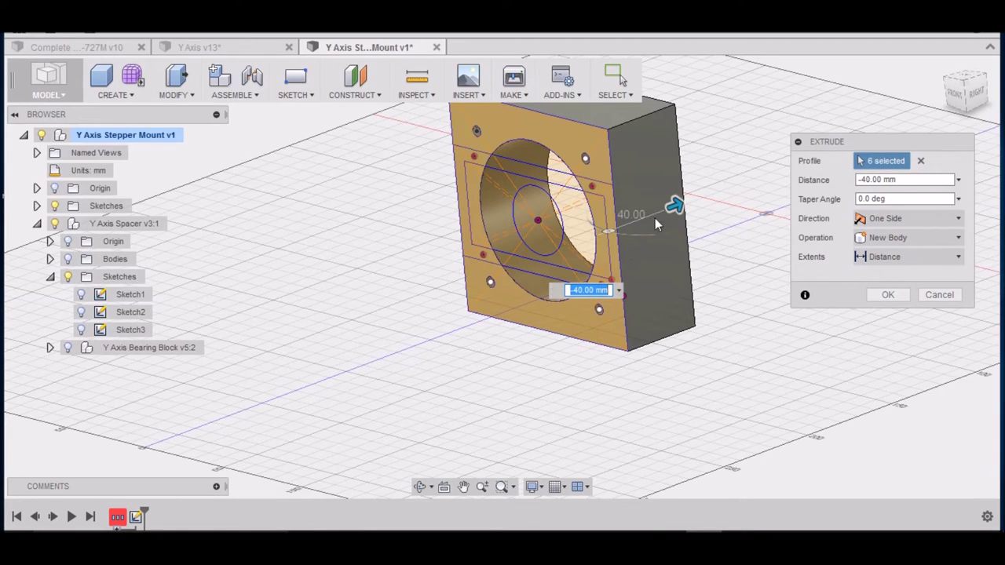
left_click_drag(590, 253, 543, 286)
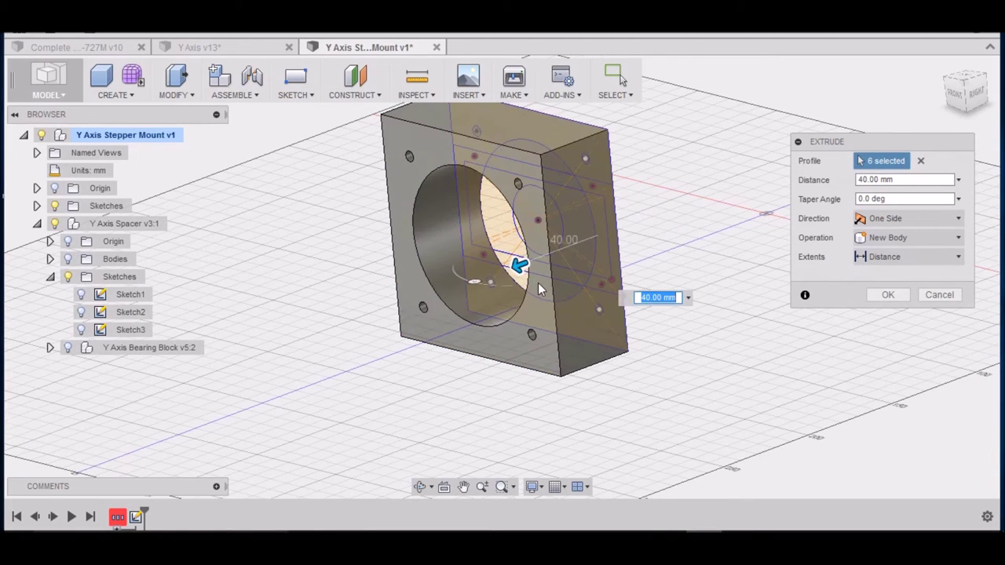
type("12.7")
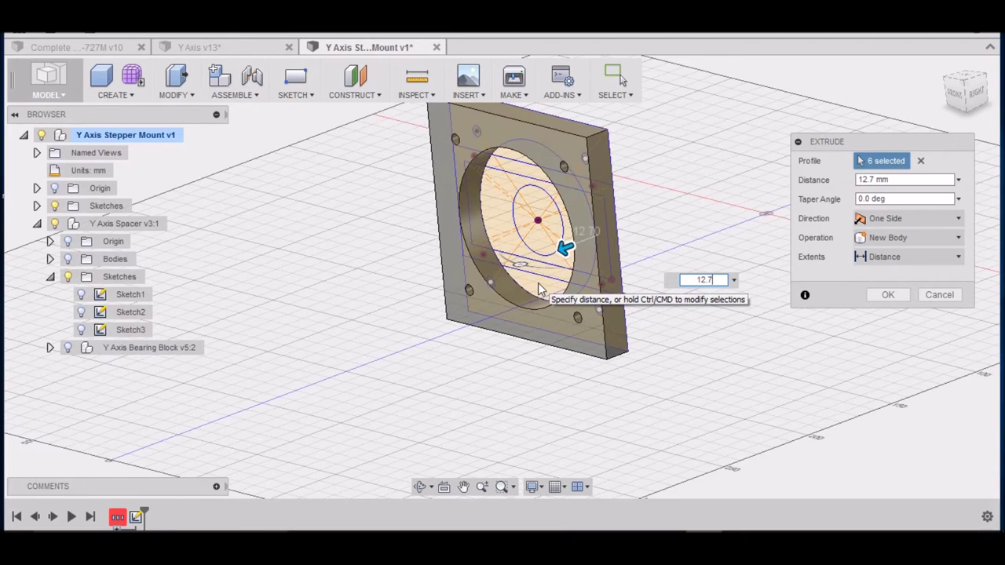
key("Return")
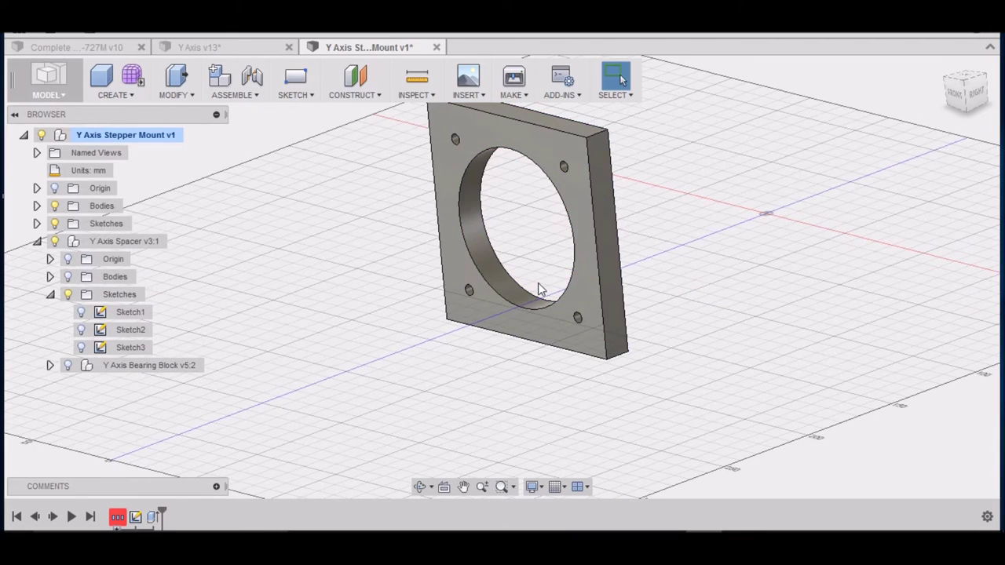
Expand the stepper mount's own sketches and show its Sketch1 again.
left_click(81, 314)
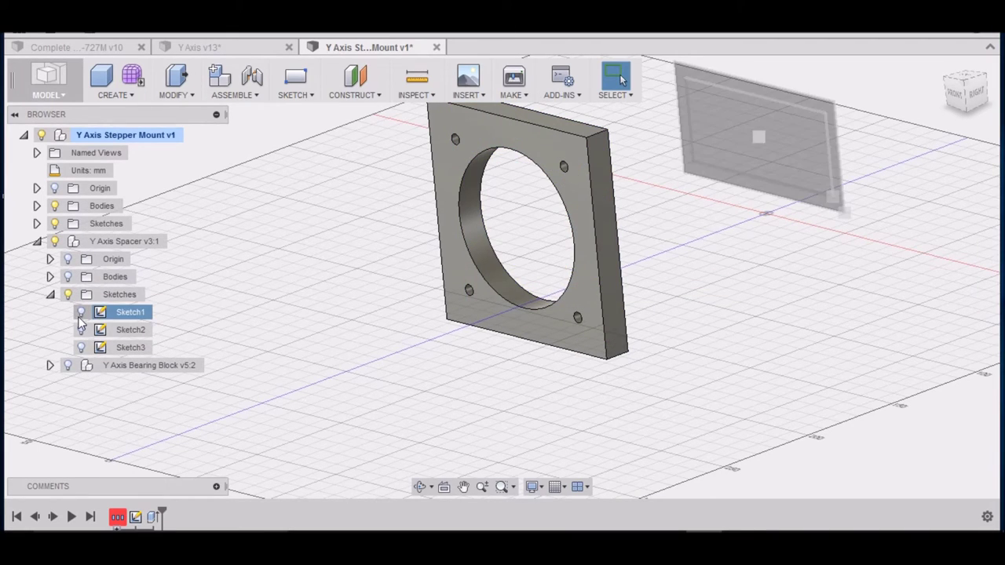
left_click(83, 350)
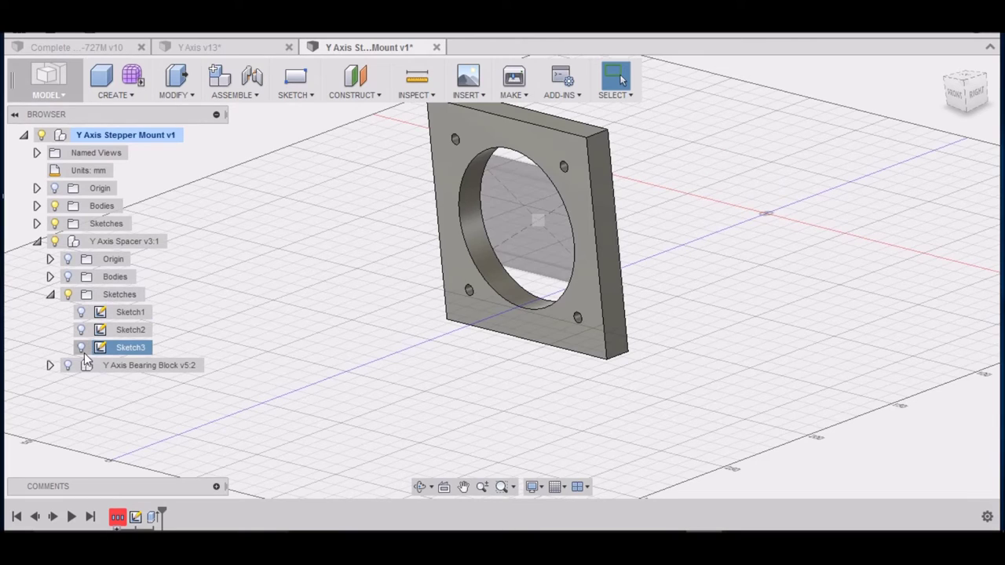
left_click(36, 224)
left_click(73, 243)
left_click(69, 242)
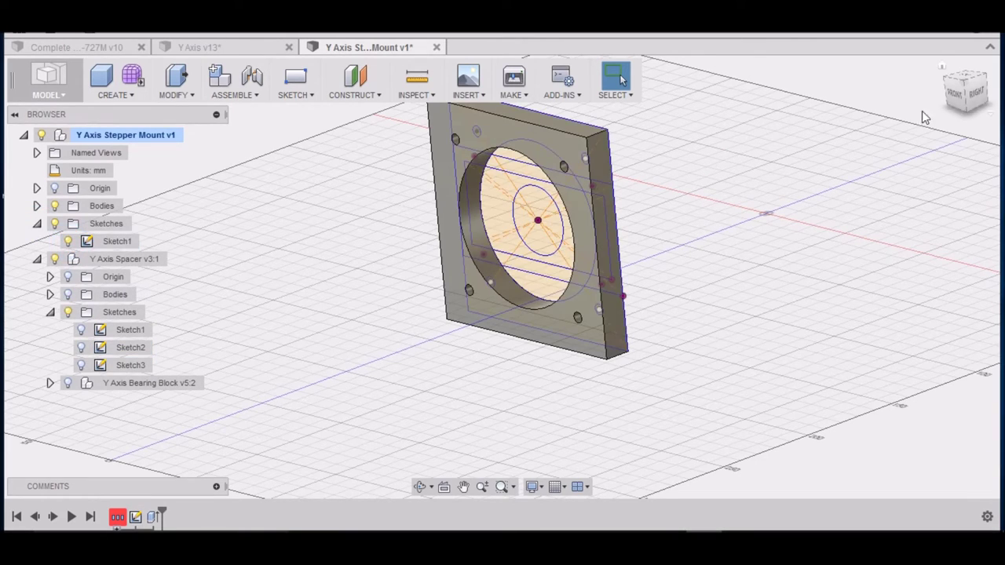
Start Press Pull on the five profiles between the plate's large circle and the small center circle.
left_click(953, 94)
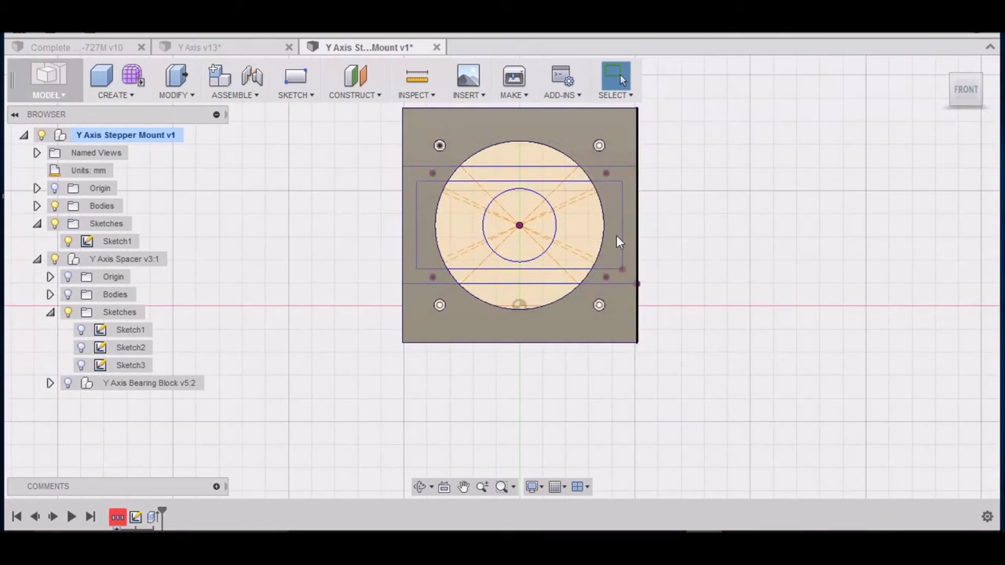
scroll(592, 228, "up", 2)
scroll(592, 226, "down", 3)
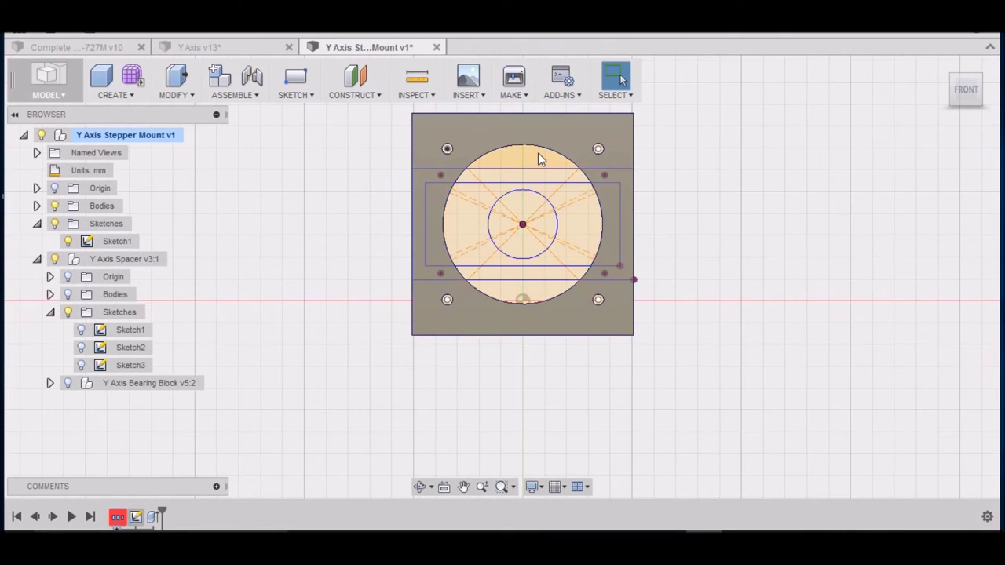
right_click(512, 160)
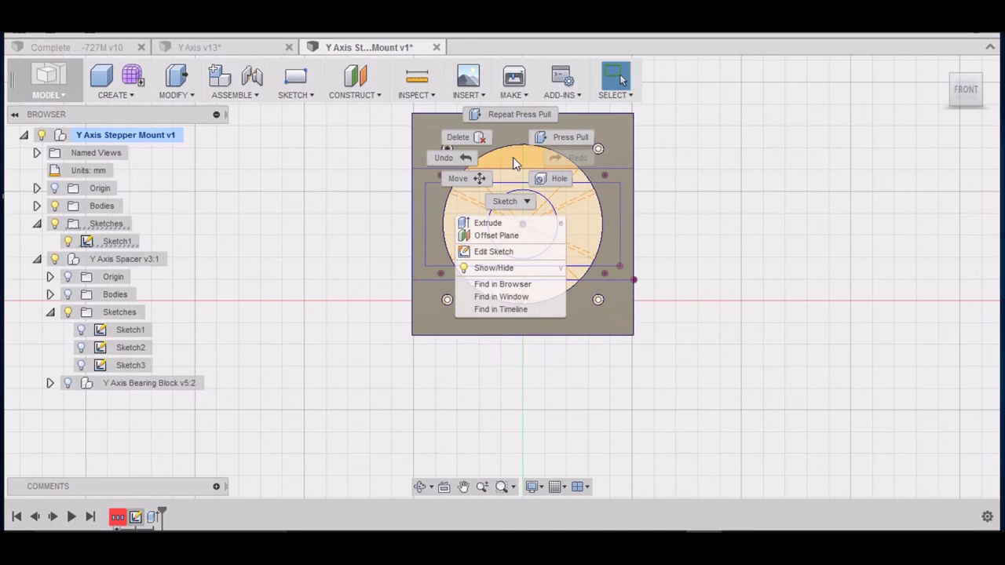
left_click(500, 113)
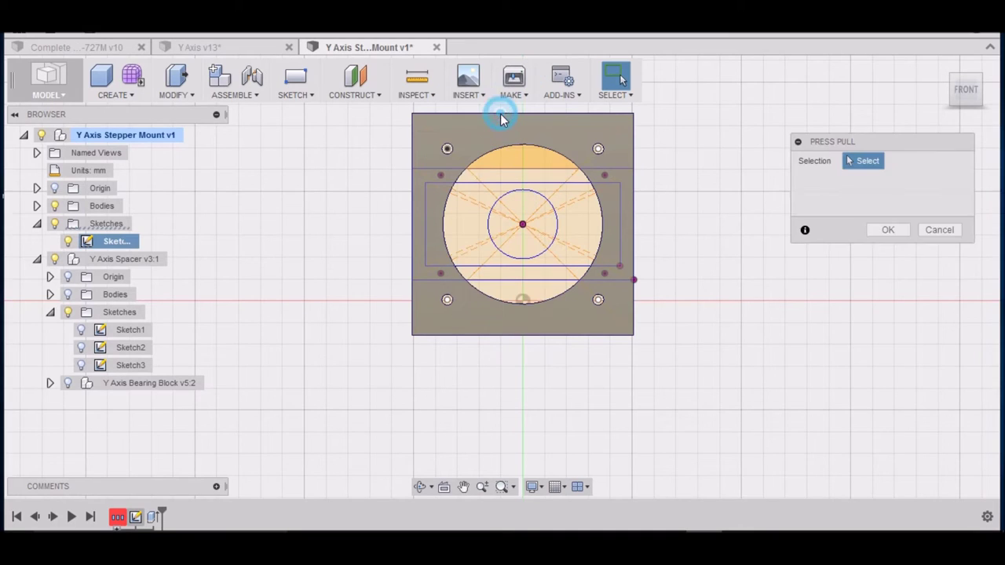
left_click(513, 172)
left_click(482, 205)
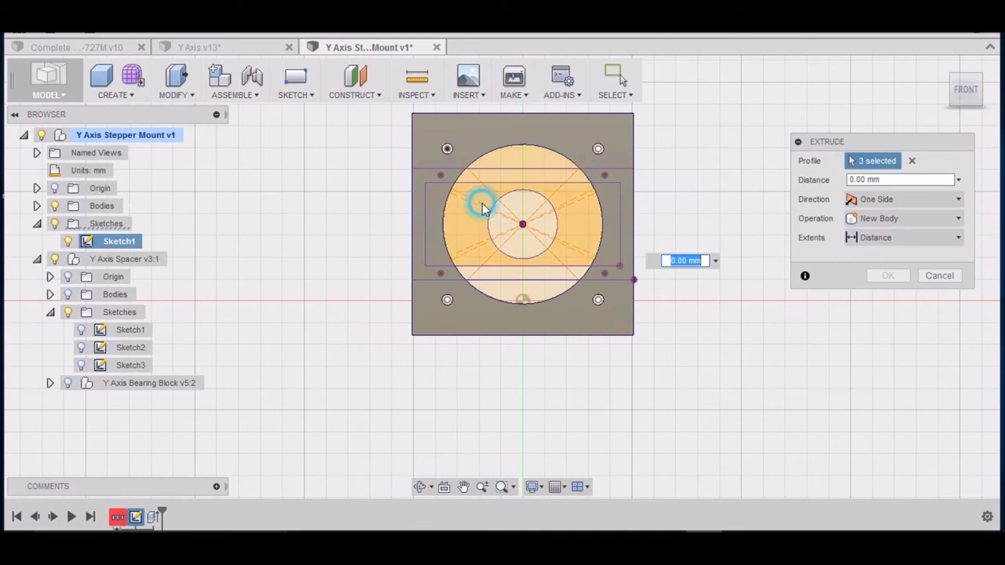
left_click(486, 277)
left_click(504, 288)
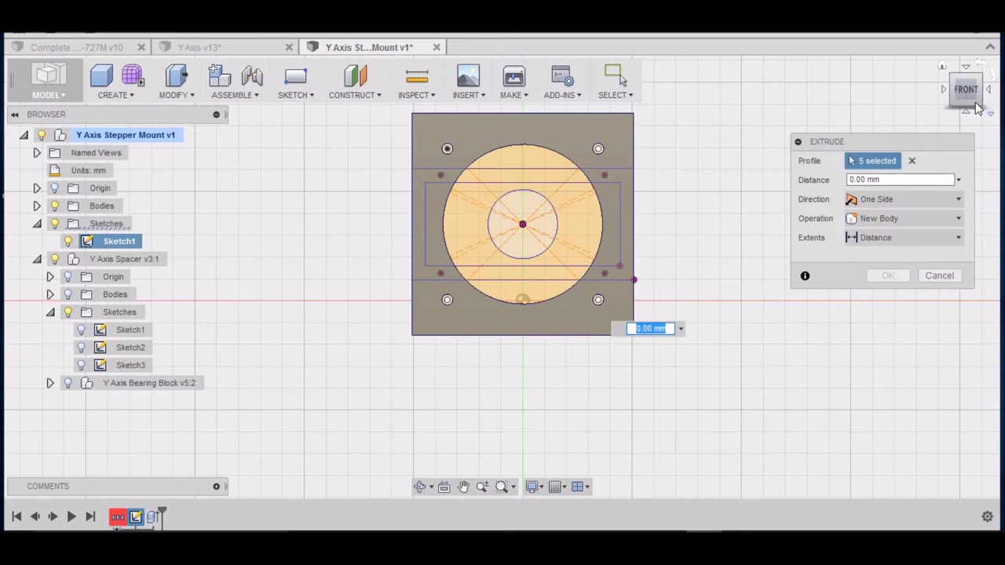
Extrude the ring profiles 11.1 mm toward the plate's front face, joining them to the plate body.
middle_click_drag(501, 277, 531, 289, "shift")
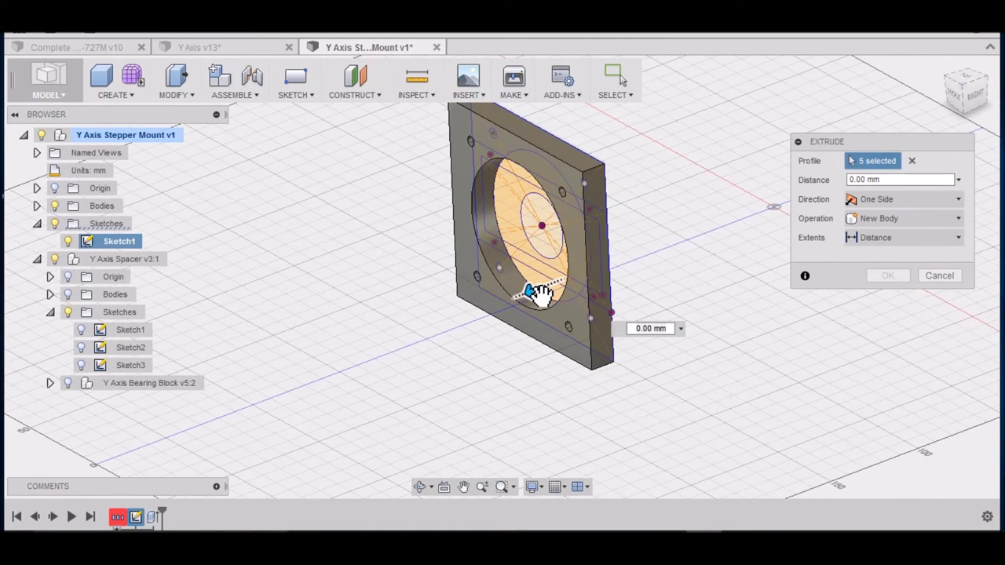
left_click_drag(538, 297, 504, 317)
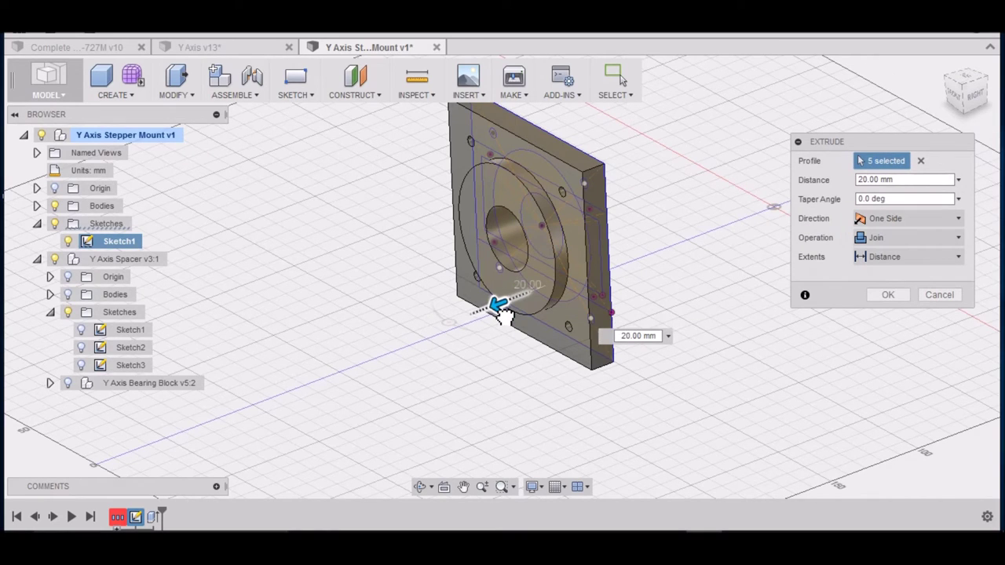
left_click(502, 314)
type("10")
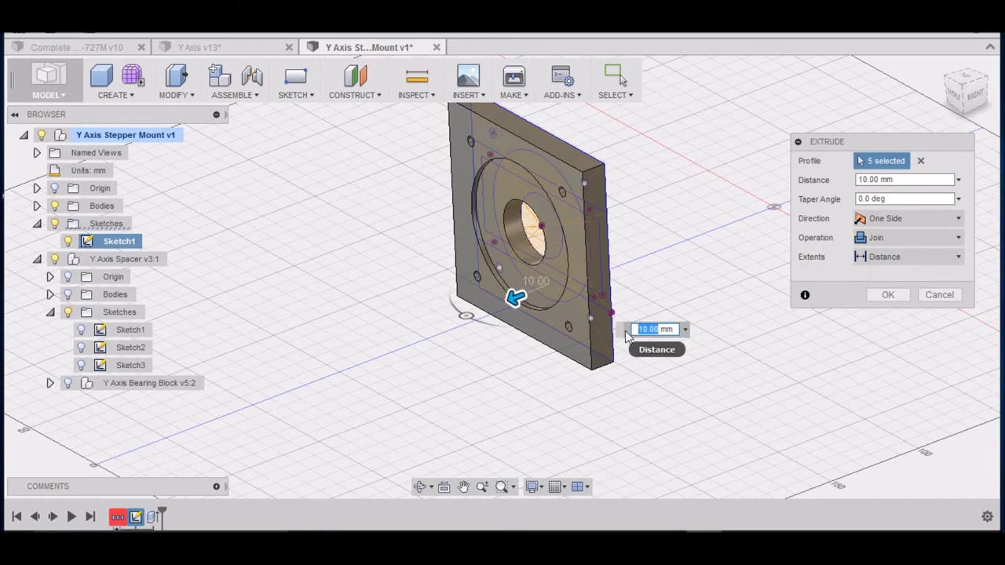
type("11.")
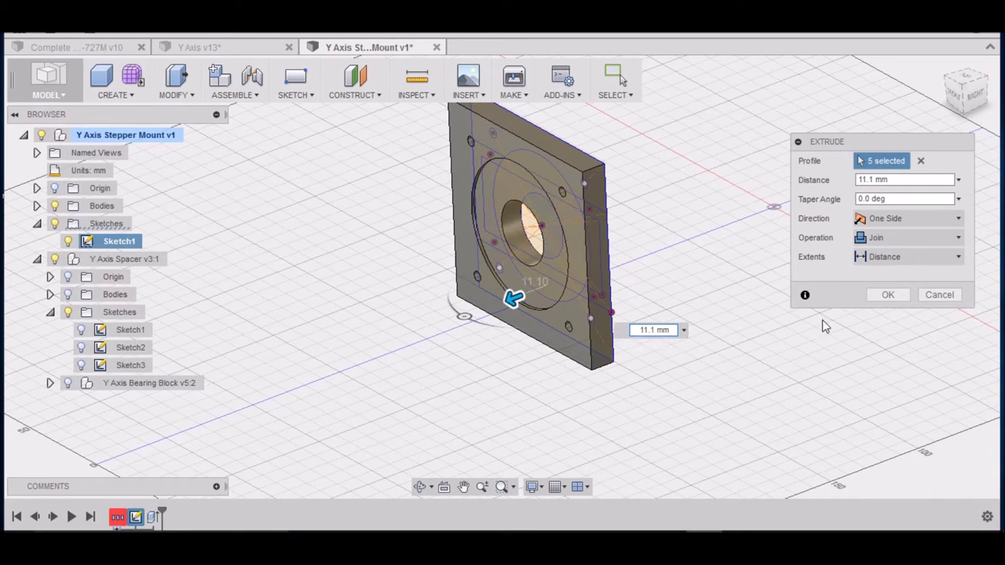
left_click(880, 295)
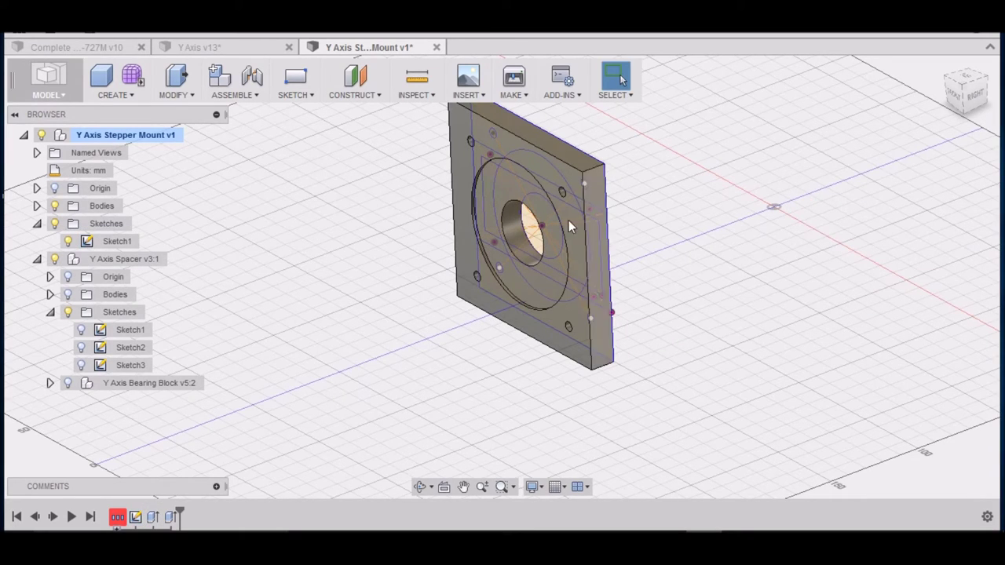
Start Press Pull on the four profiles of the band around the inner rectangle on the plate's back face.
mouse_move(502, 185)
middle_mouse_down("shift")
mouse_move(577, 275)
mouse_move(754, 189)
mouse_move(652, 134)
mouse_move(581, 149)
mouse_move(542, 196)
mouse_move(495, 141)
middle_mouse_up("shift")
middle_click_drag(714, 193, 730, 159, "shift")
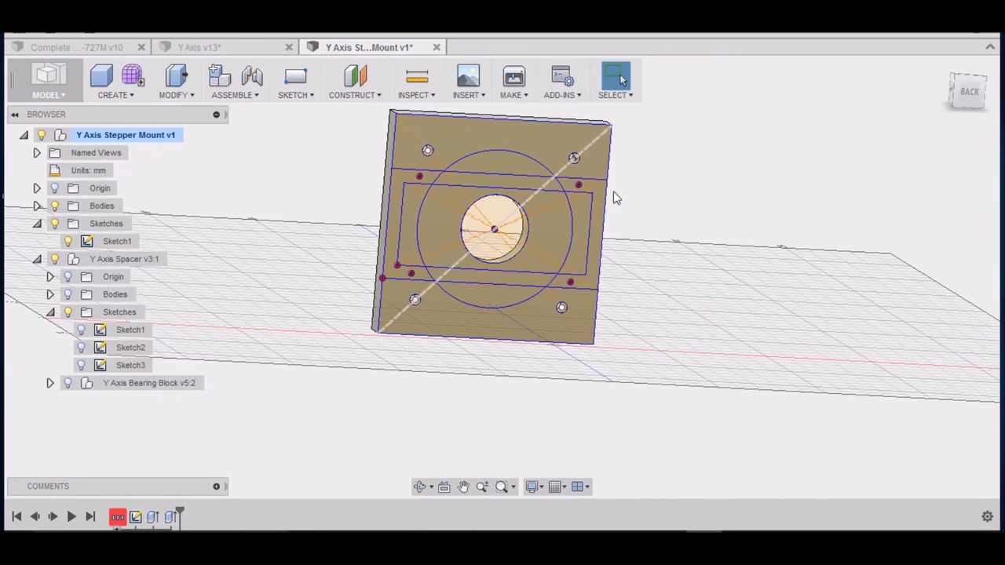
scroll(603, 186, "up", 5)
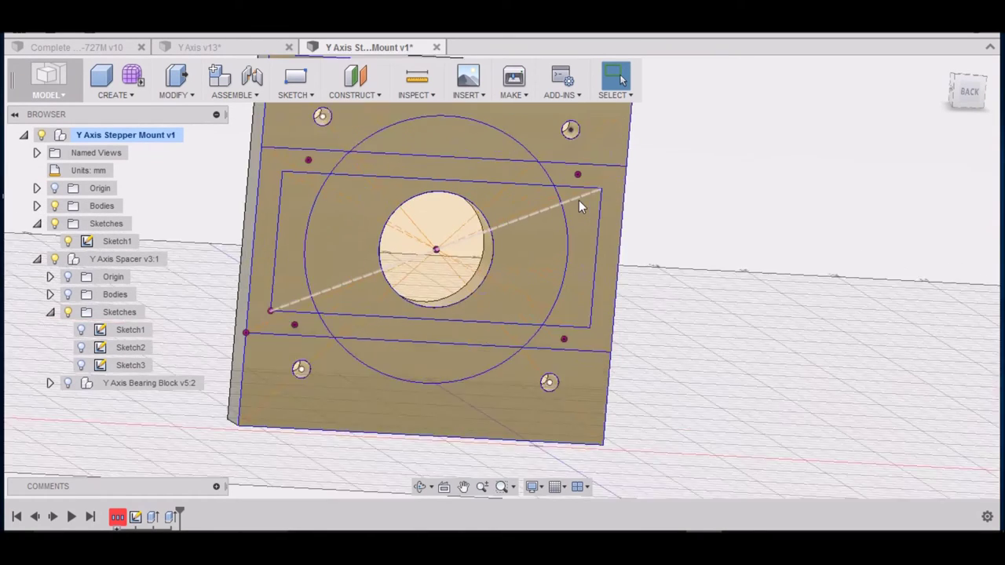
right_click(602, 170)
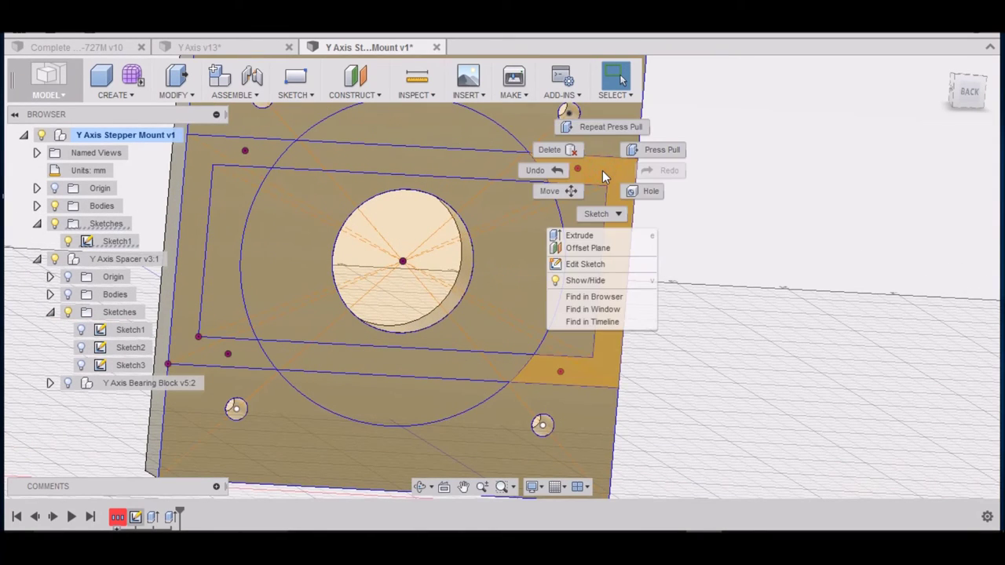
left_click(585, 130)
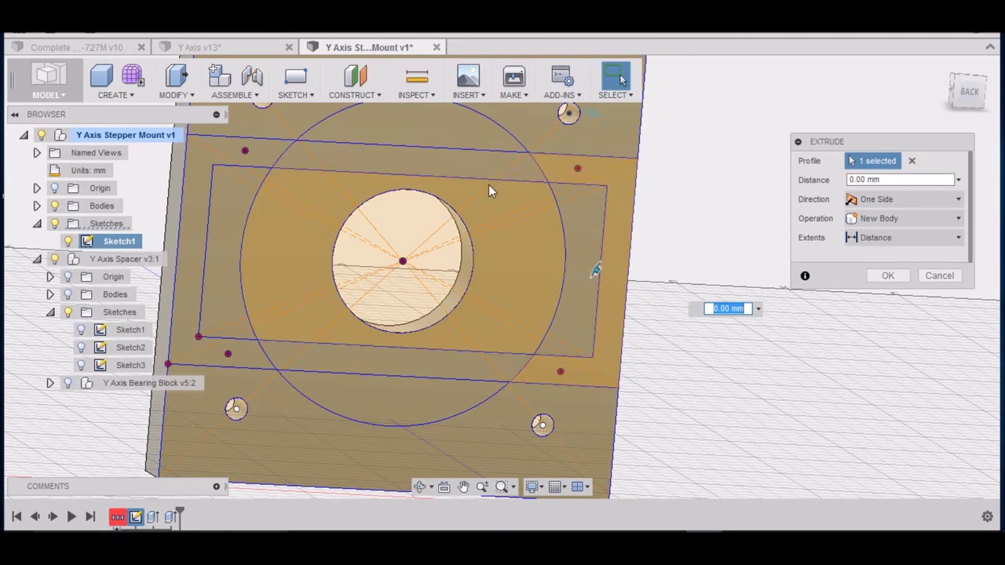
left_click(263, 165)
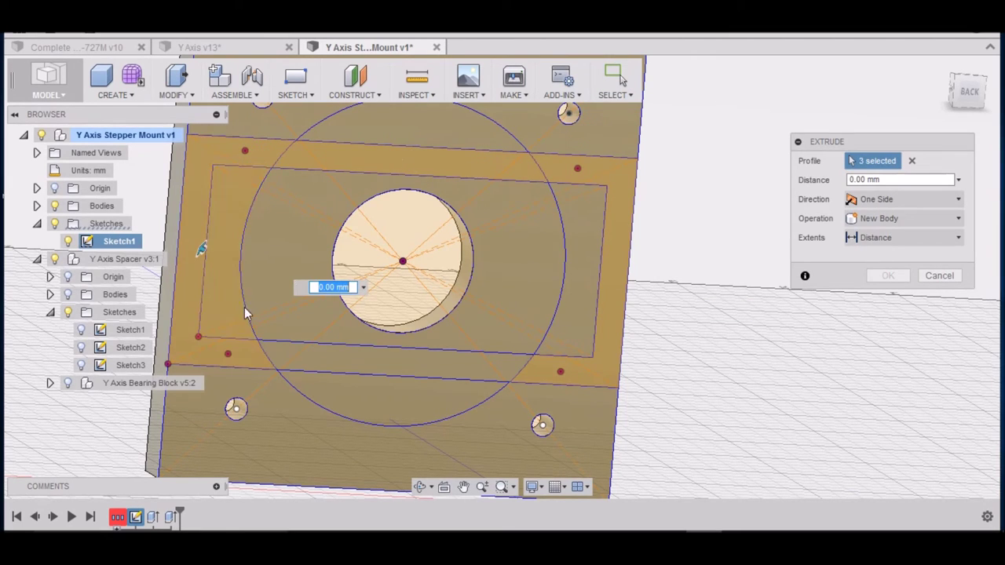
left_click(314, 352)
left_click(315, 356)
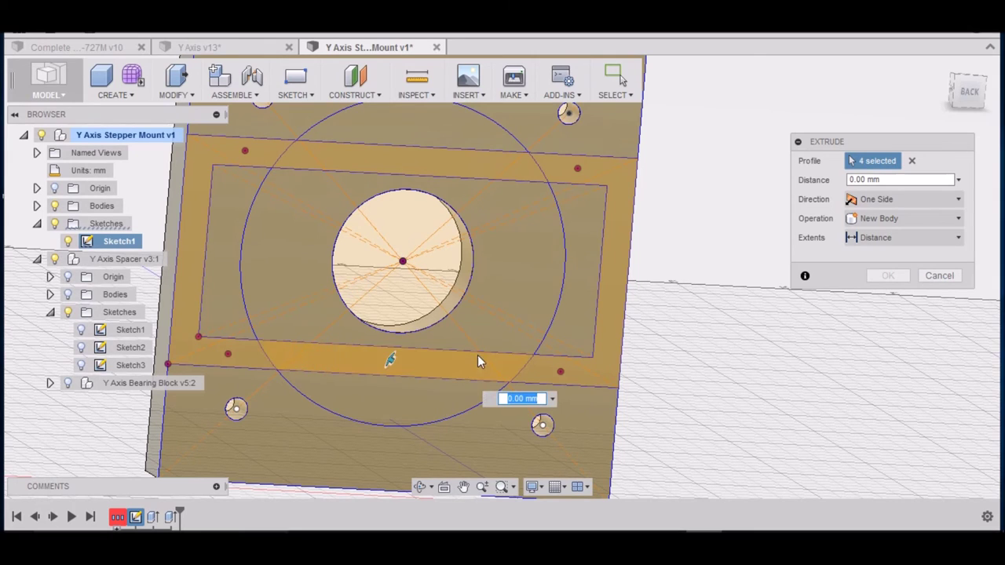
Cut the selected band profiles 6.35 mm deep into the back of the plate.
left_click_drag(961, 86, 973, 90)
middle_click_drag(501, 277, 485, 382, "shift")
left_click_drag(484, 382, 440, 366)
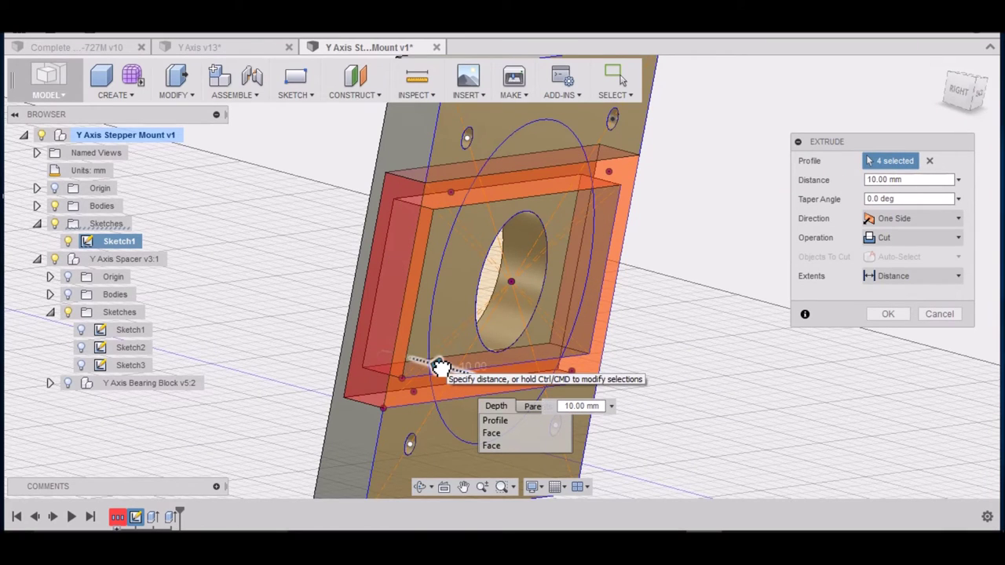
left_click_drag(887, 181, 855, 187)
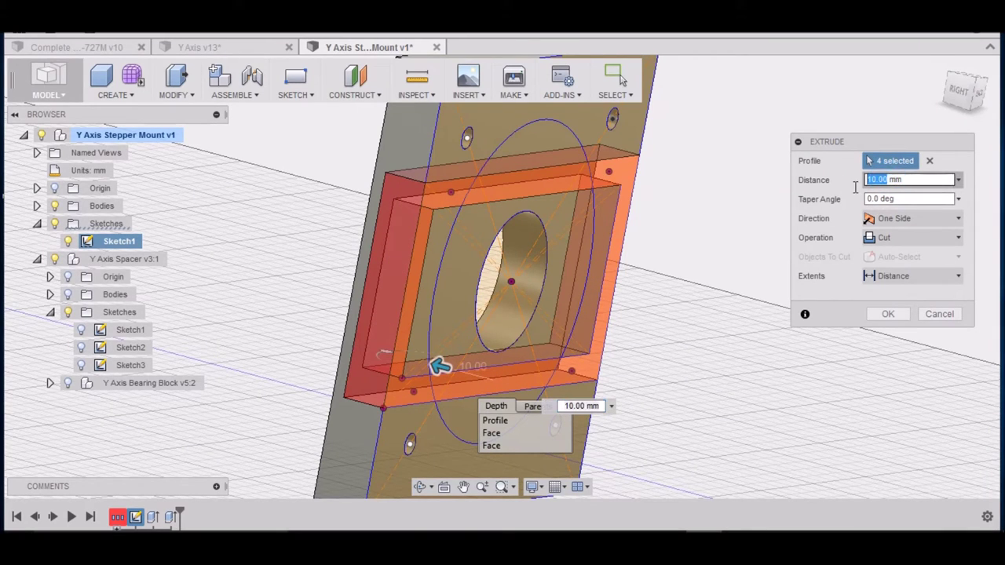
type("6.35")
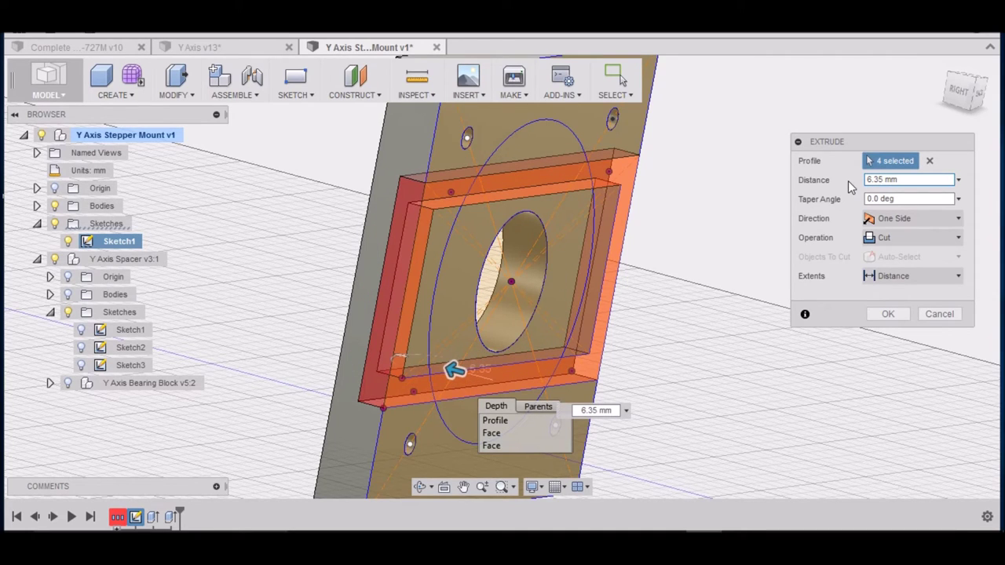
left_click(885, 314)
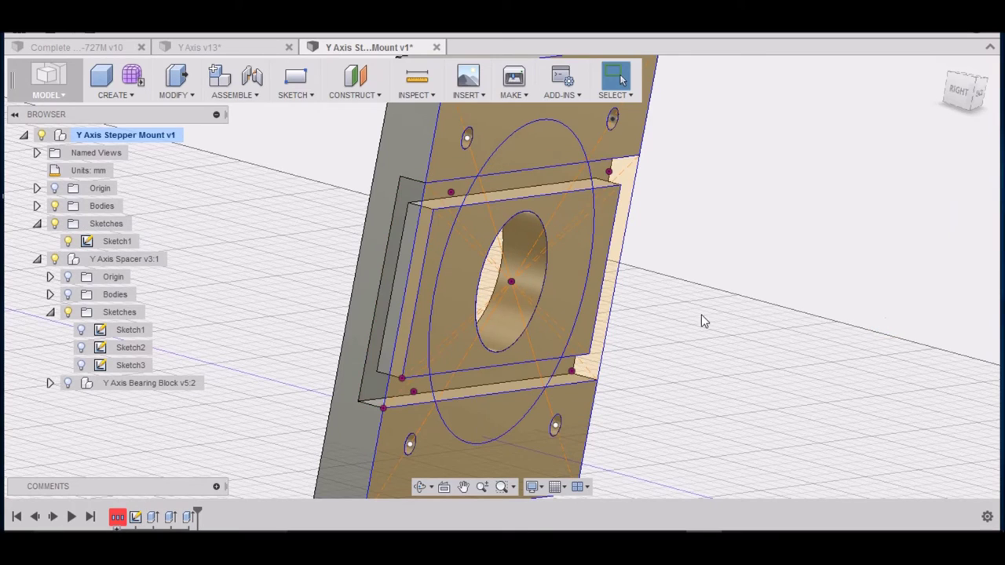
Hide the stepper mount's Sketches folder.
scroll(682, 308, "down", 3)
scroll(678, 310, "down", 2)
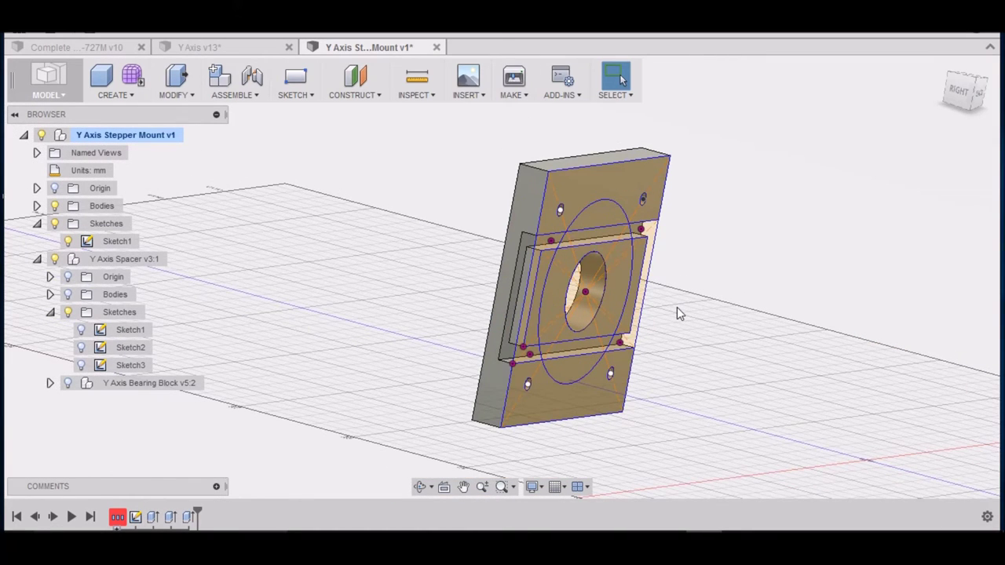
left_click(67, 242)
left_click(55, 223)
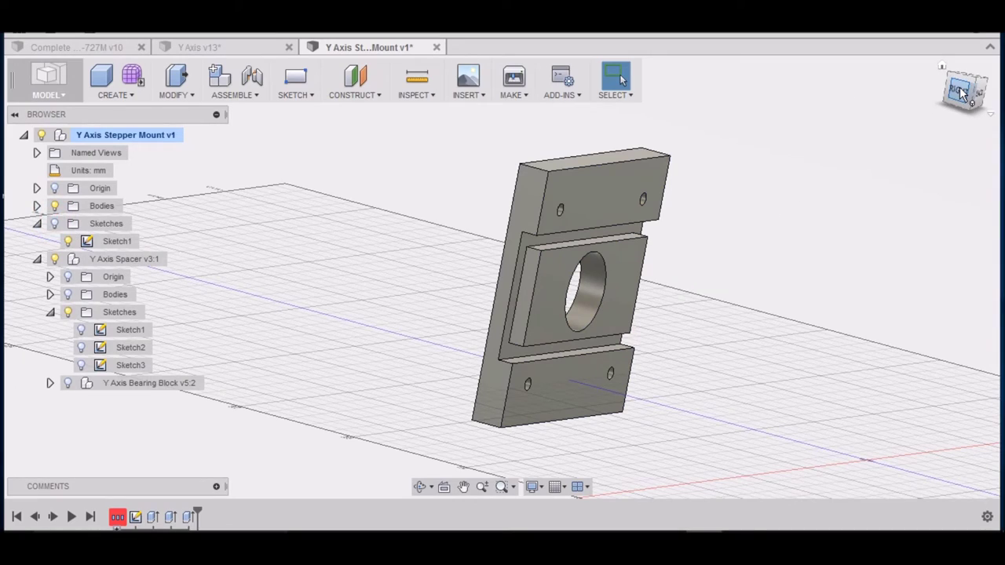
middle_click_drag(502, 276, 769, 263, "shift")
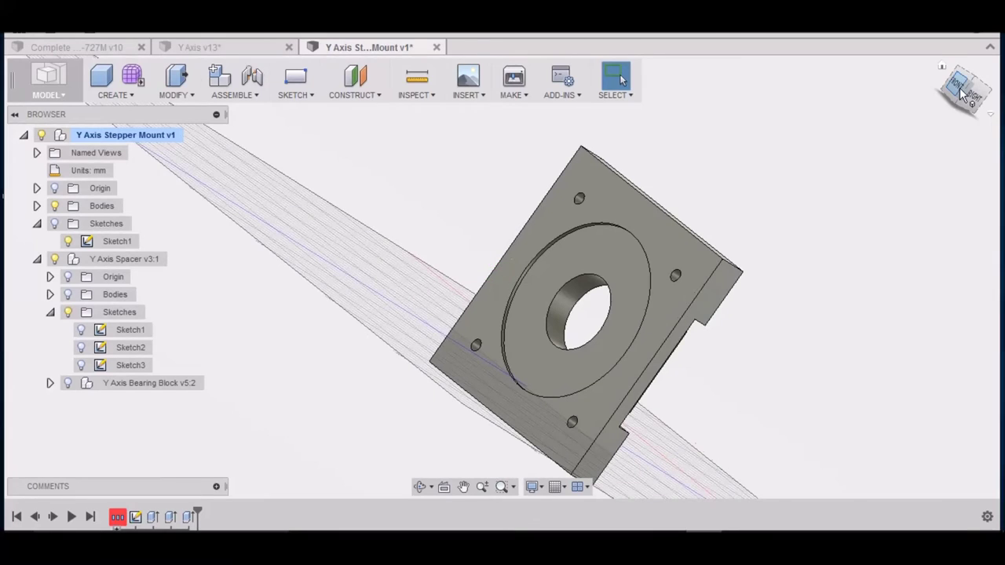
left_click(942, 66)
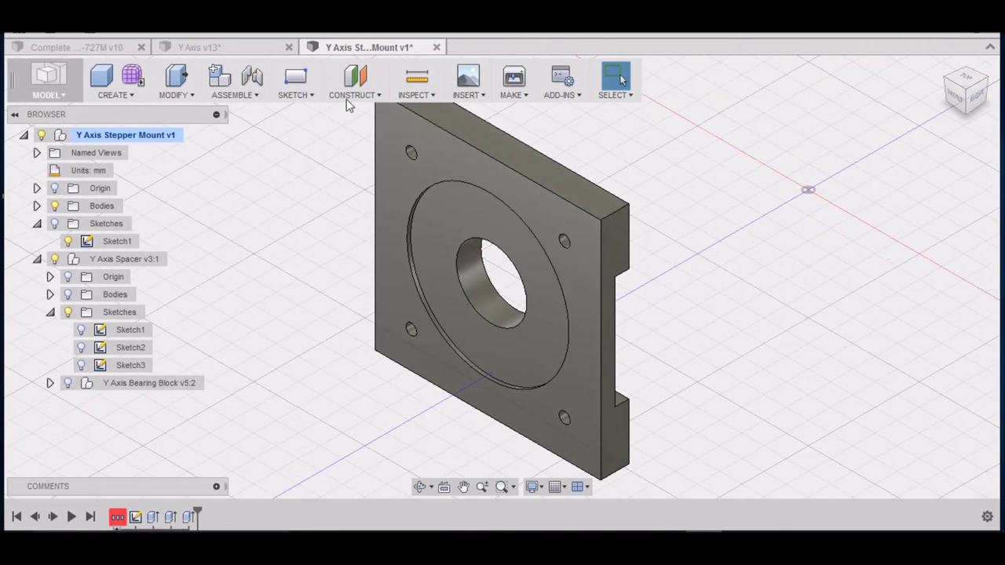
Add full-length M5x0.5 ISO Metric threads, class 6H, right hand, to the plate's four corner stepper mounting holes.
left_click(125, 95)
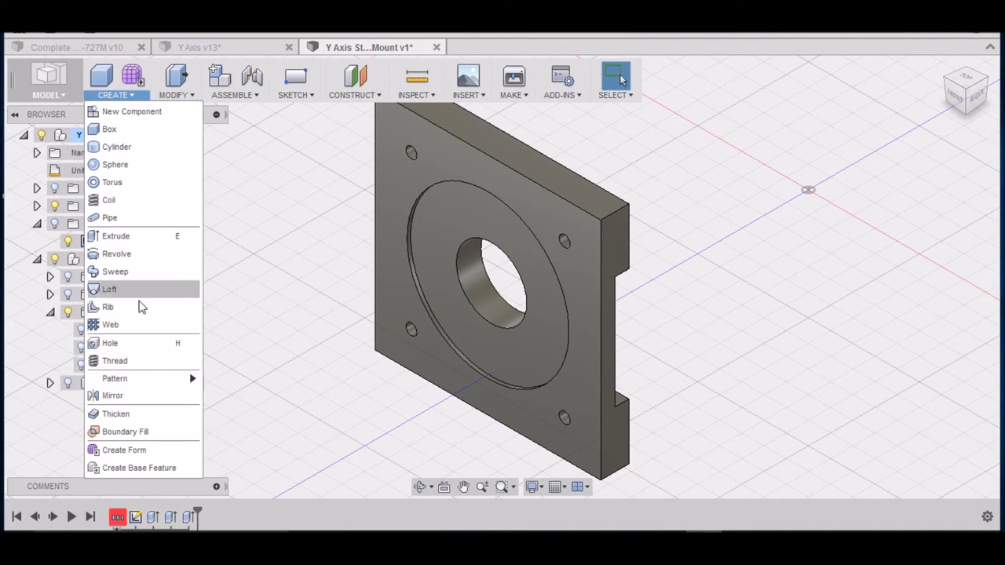
left_click(114, 360)
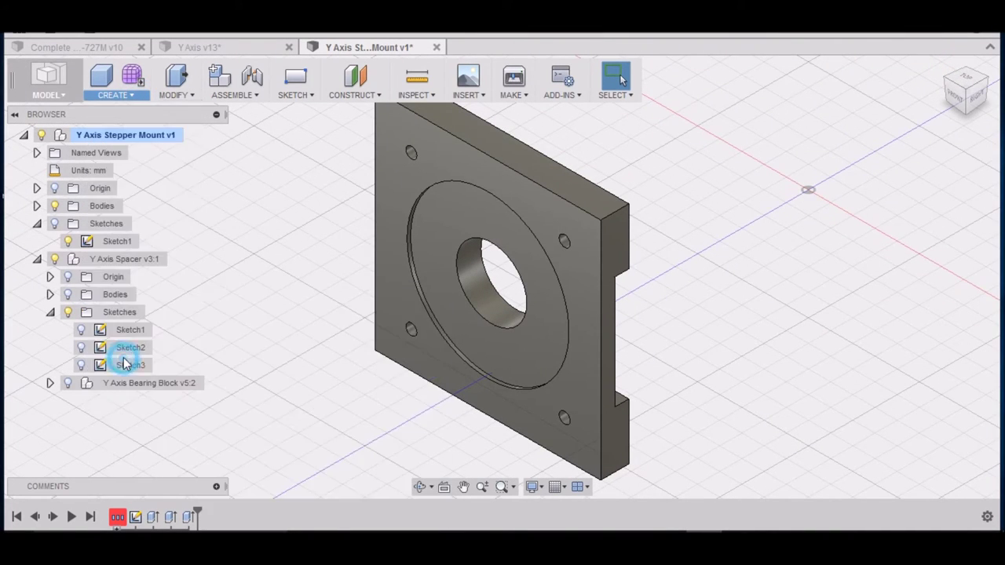
left_click(413, 153)
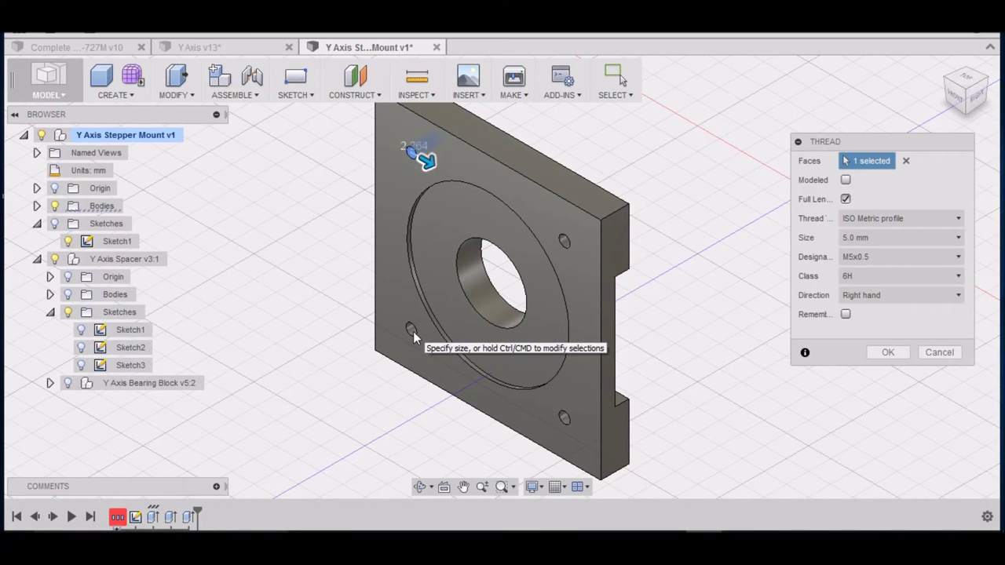
left_click(412, 331)
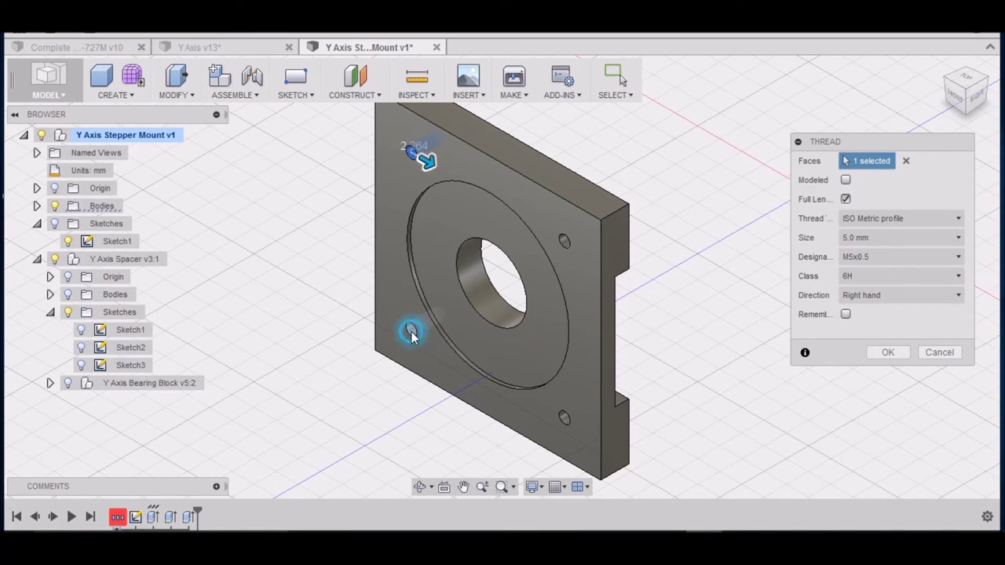
left_click(564, 239)
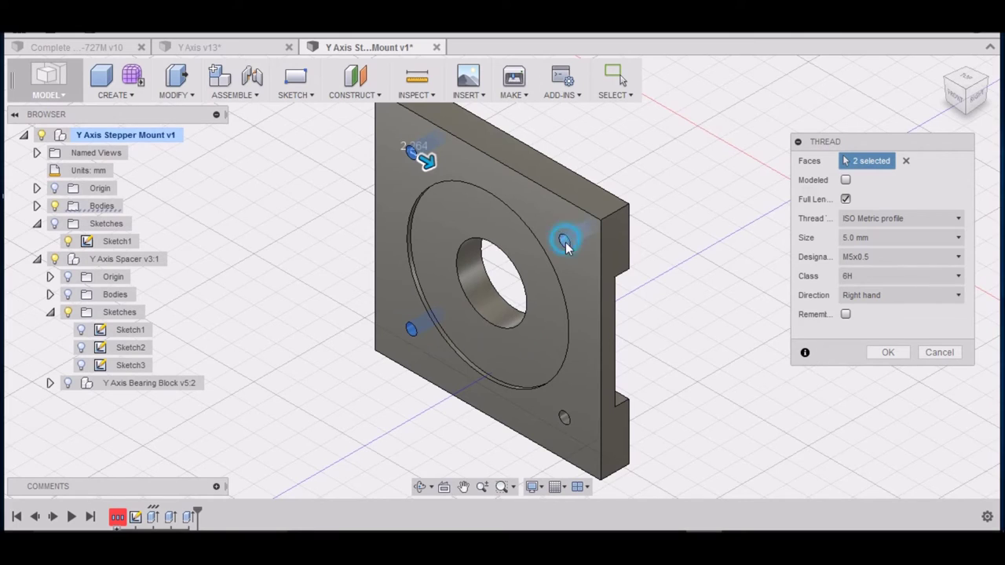
left_click(565, 418)
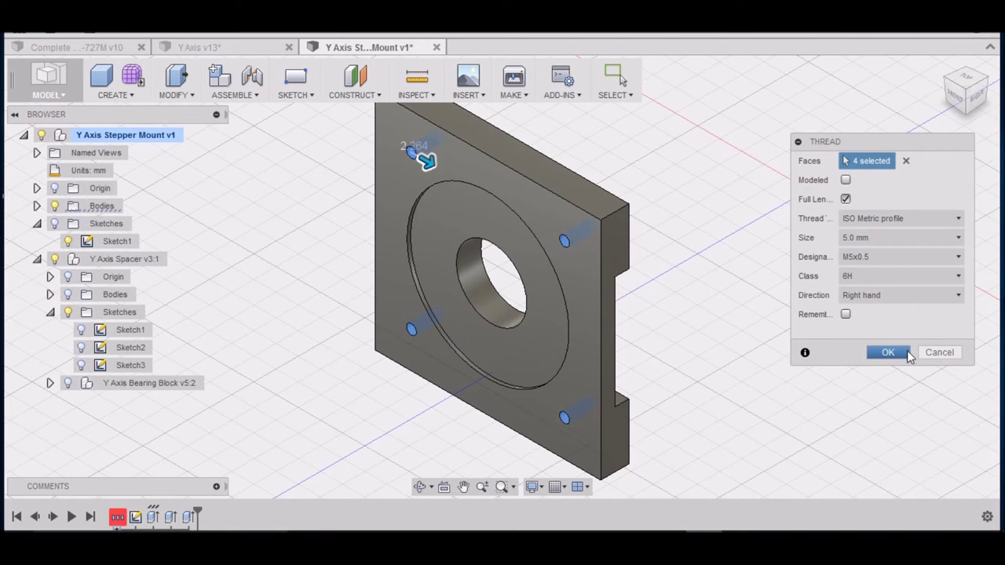
left_click(888, 352)
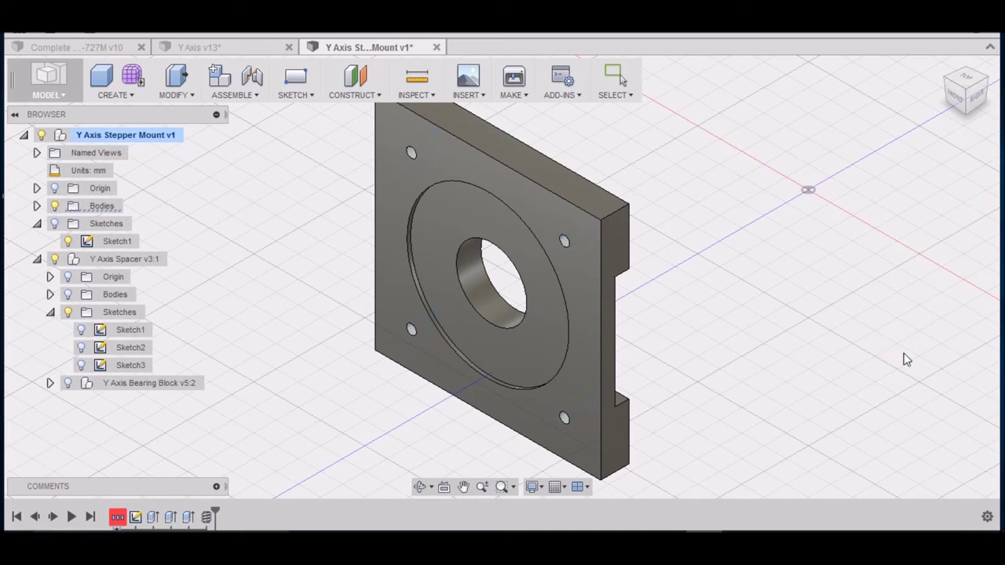
Show the Y Axis Bearing Block and the spacer's bodies, and examine how they line up with the mount plate.
scroll(692, 282, "down", 3)
scroll(693, 281, "up", 1)
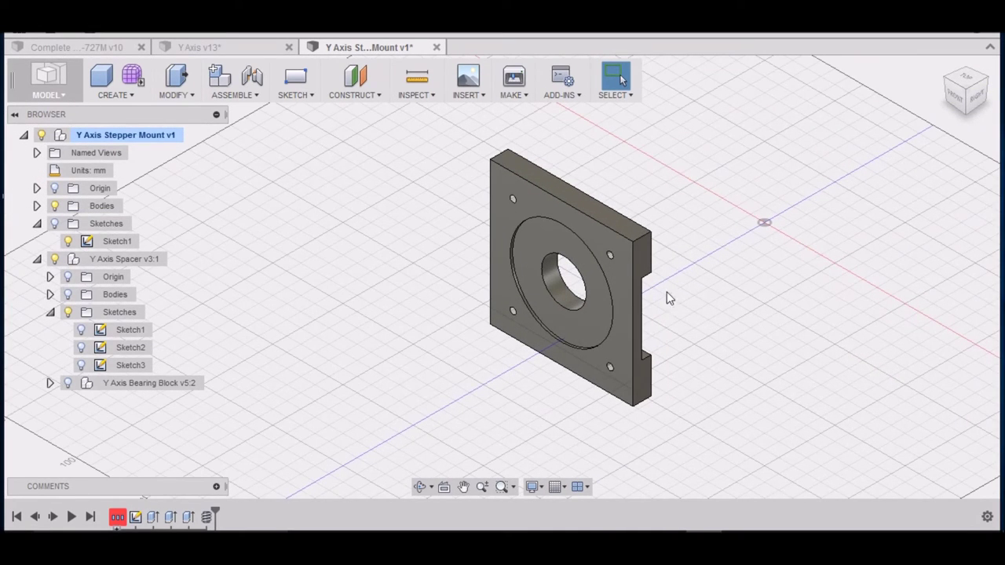
scroll(340, 298, "down", 3)
scroll(487, 296, "up", 2)
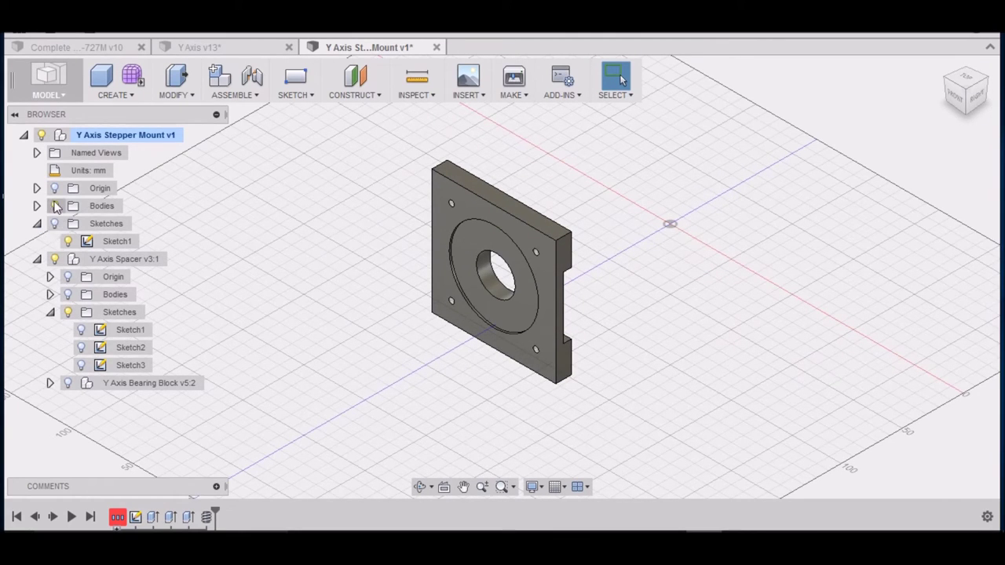
left_click(68, 383)
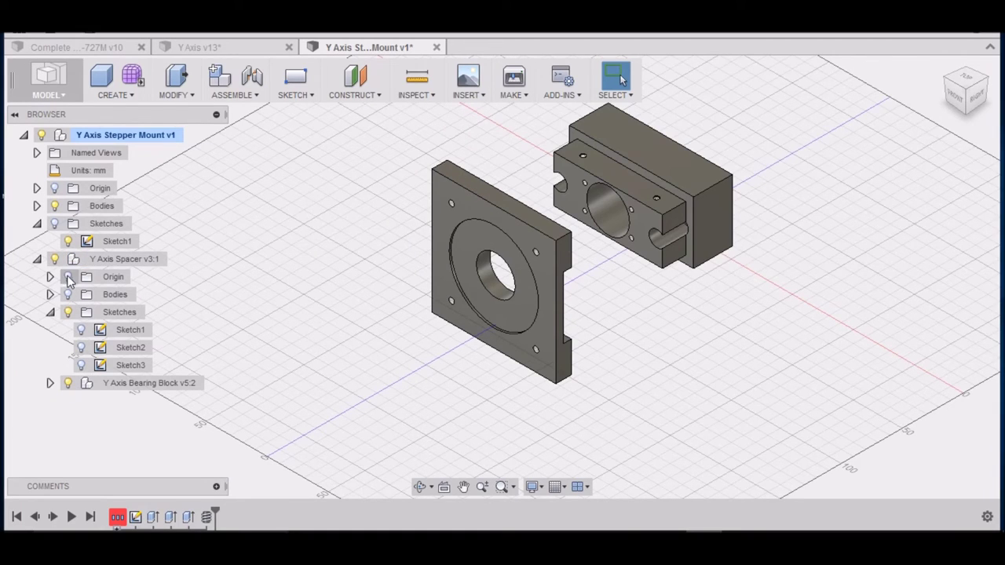
left_click(53, 205)
left_click(36, 206)
left_click(36, 206)
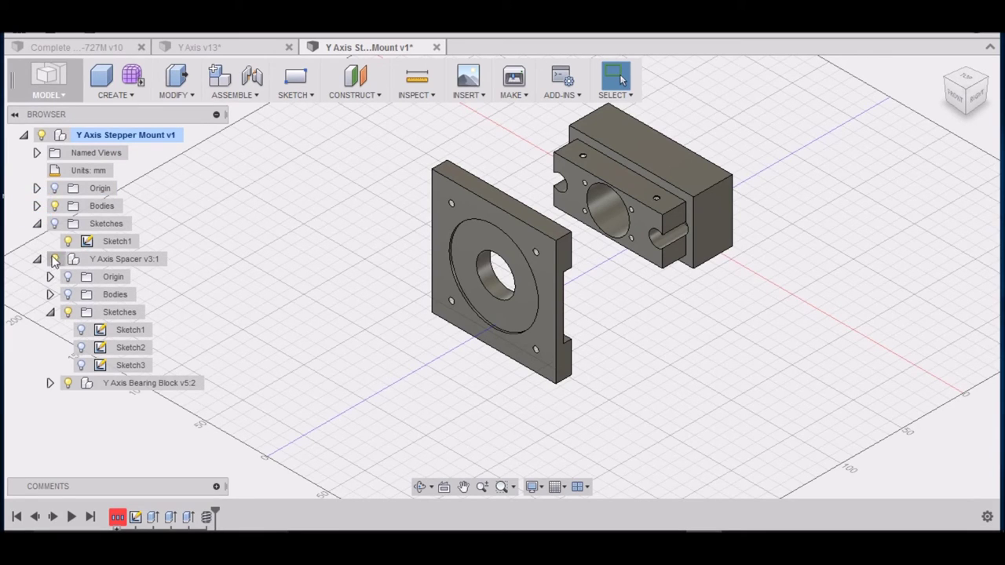
left_click(68, 295)
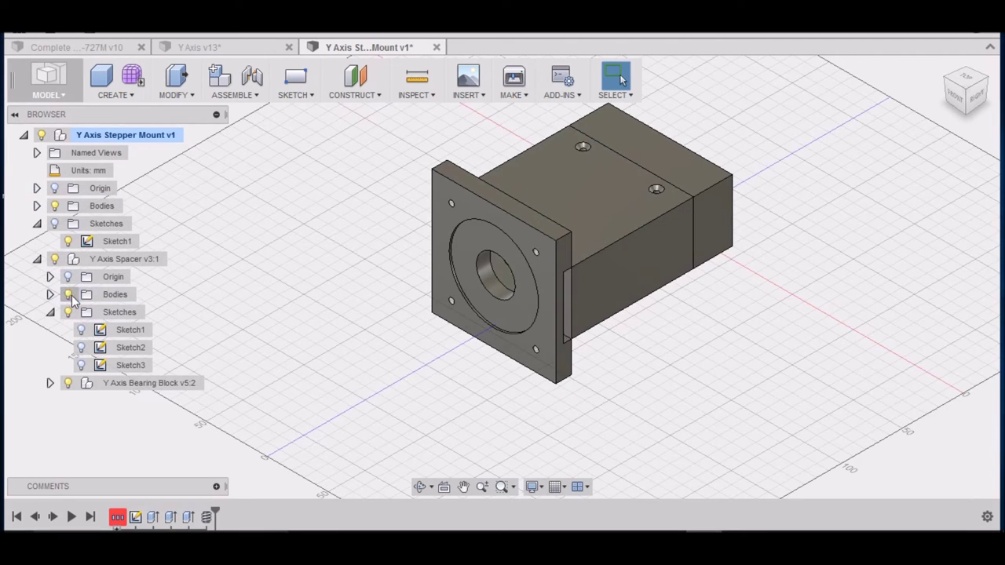
mouse_move(959, 99)
left_mouse_down()
mouse_move(906, 69)
mouse_move(879, 75)
left_mouse_up()
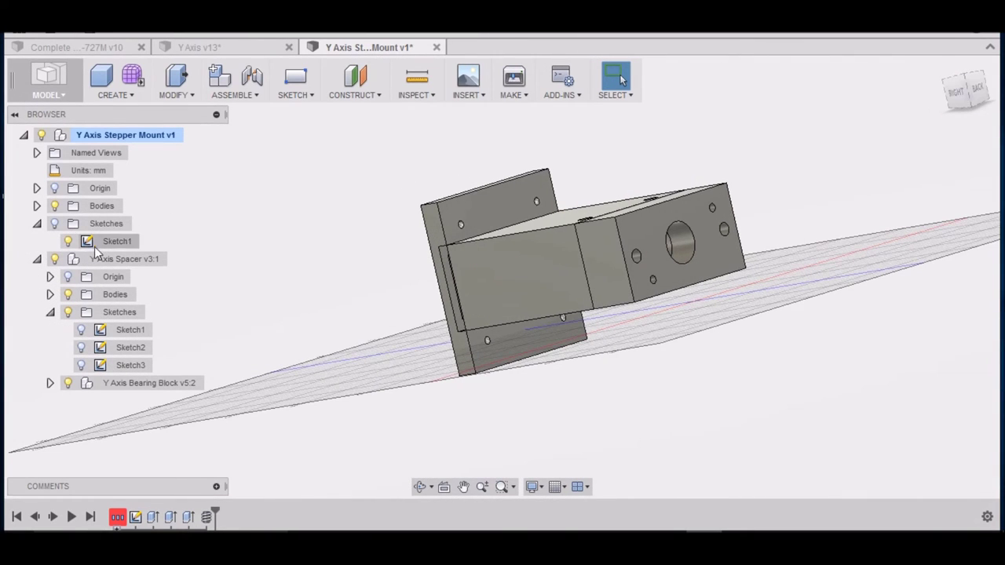
Hide the bearing block, examine how the spacer meets the plate's back groove, and hide the spacer's bodies.
left_click(69, 383)
mouse_move(976, 96)
left_mouse_down()
mouse_move(637, 148)
mouse_move(597, 275)
mouse_move(690, 353)
mouse_move(628, 424)
mouse_move(962, 99)
left_mouse_up()
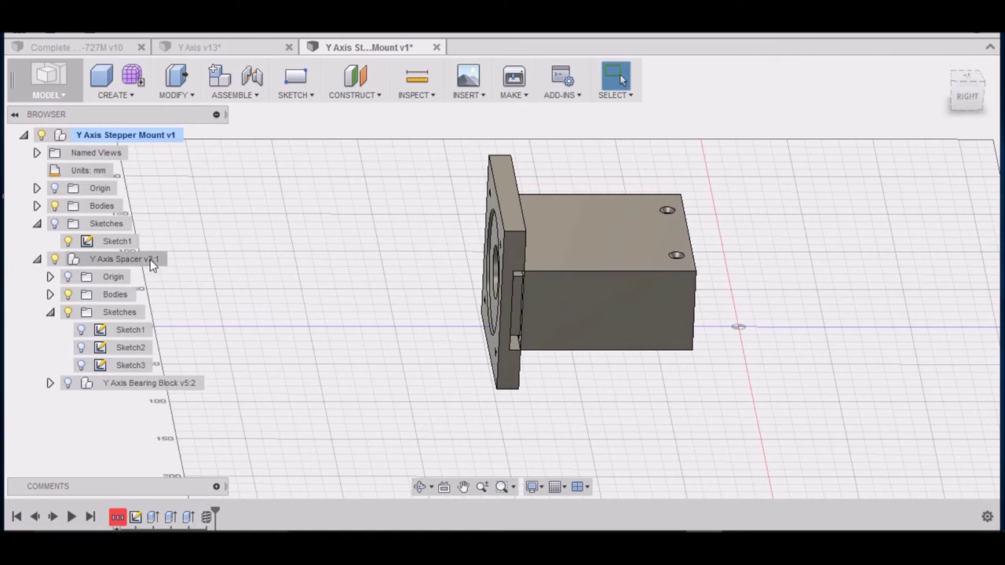
left_click(81, 245)
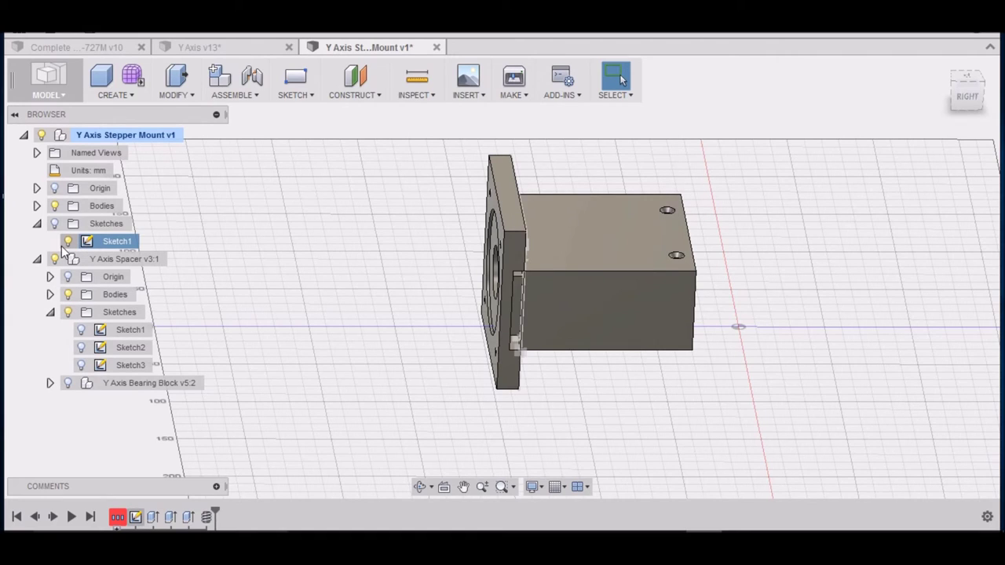
left_click(55, 206)
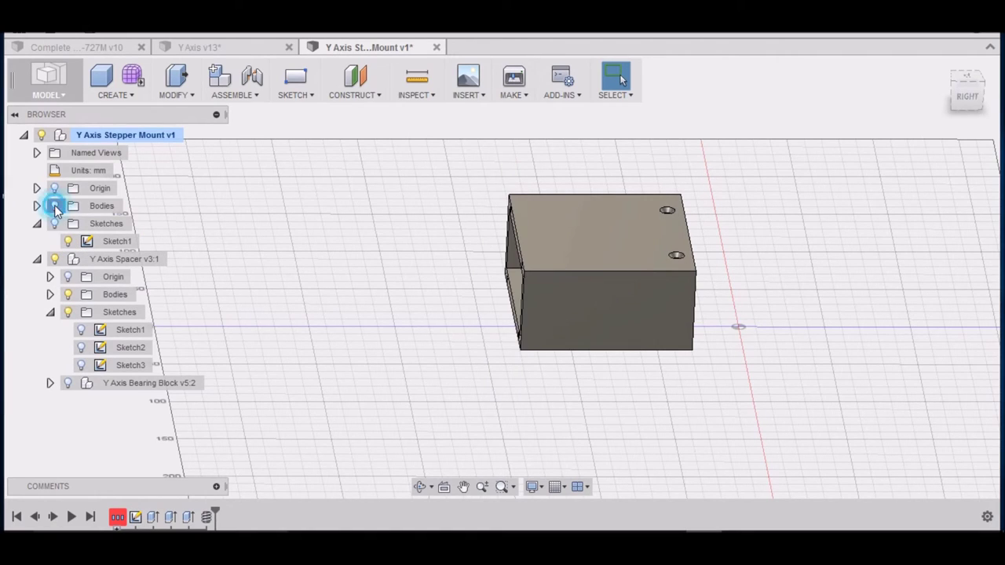
left_click(55, 206)
left_click(67, 294)
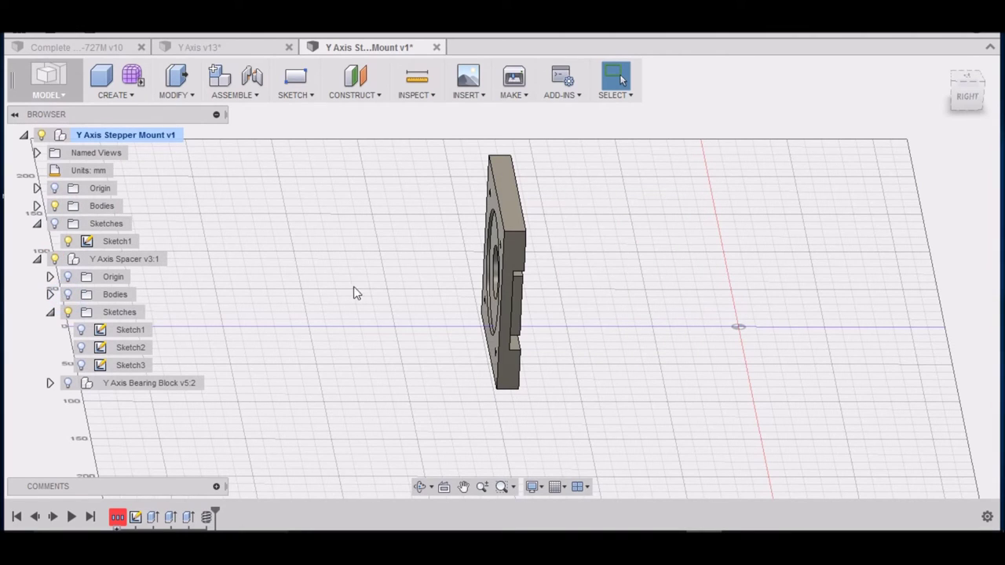
Move the stepper mount plate body toward the spacer with a Y distance of -6.35 mm.
left_click(942, 68)
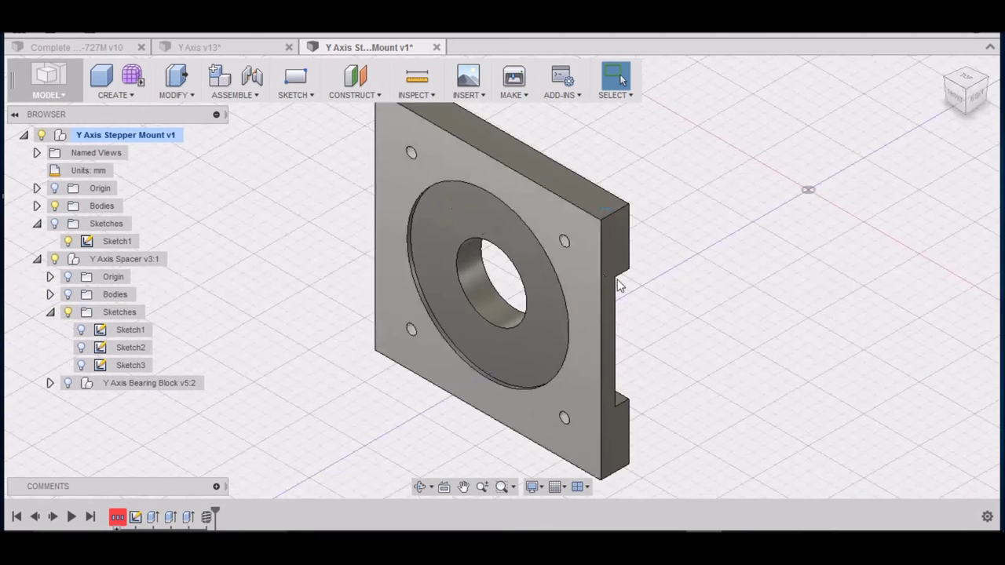
left_click_drag(436, 146, 734, 414)
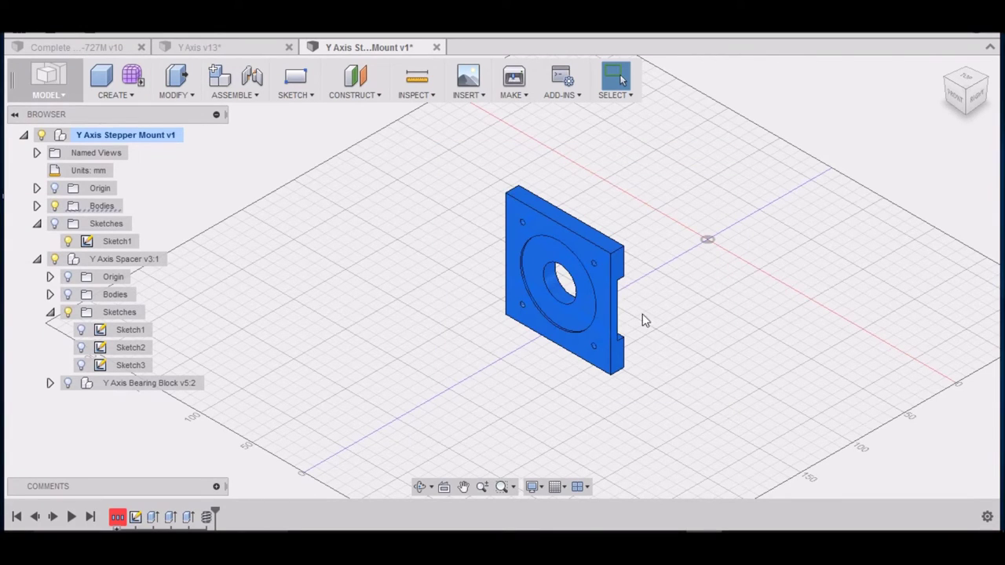
right_click(579, 257)
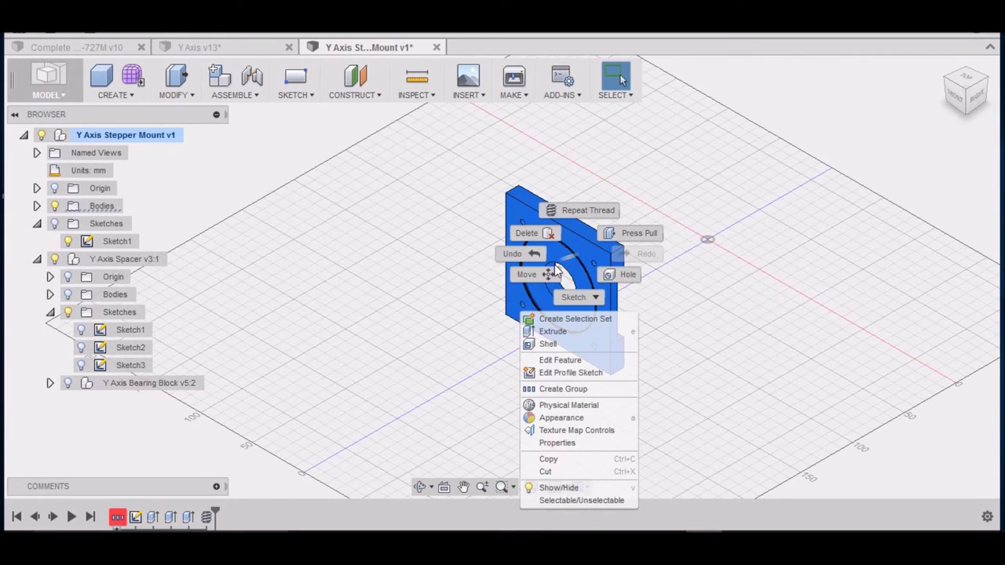
left_click(554, 269)
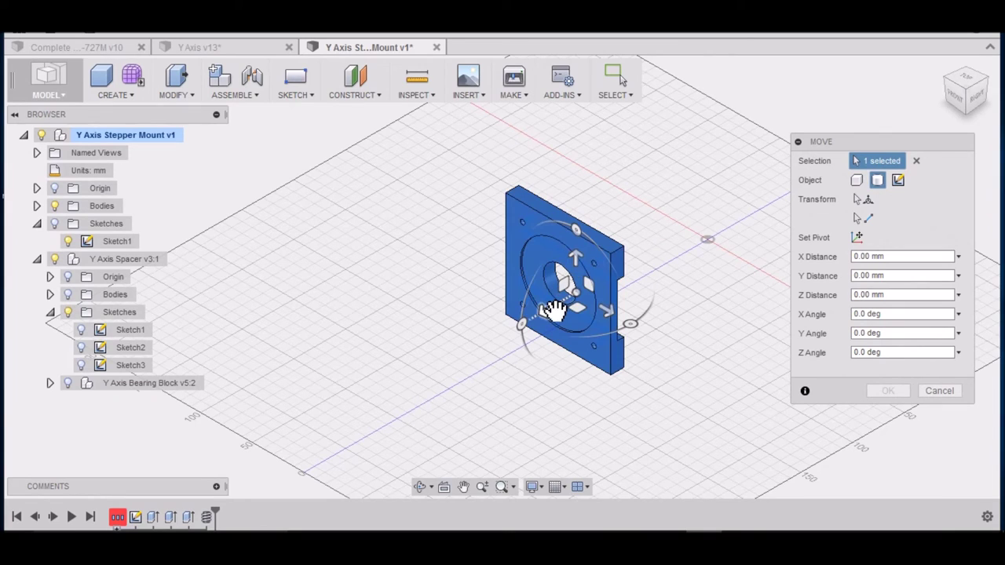
left_click_drag(545, 314, 587, 305)
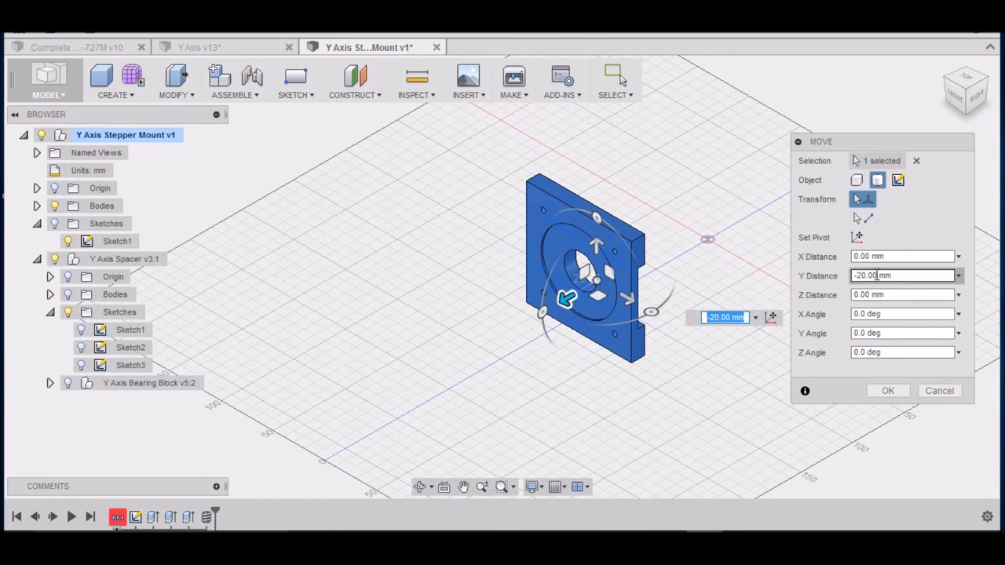
left_click_drag(876, 275, 863, 280)
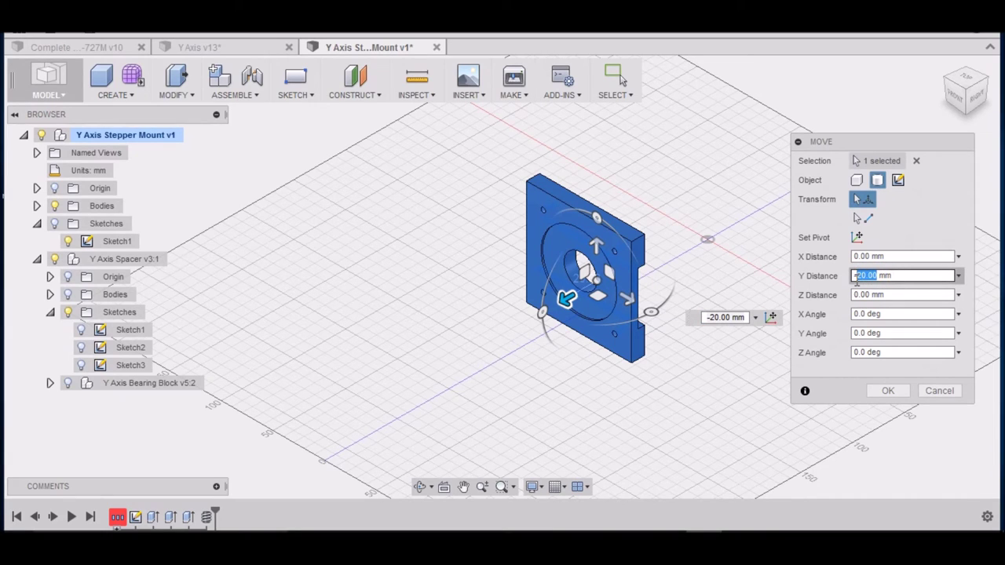
type("6.35")
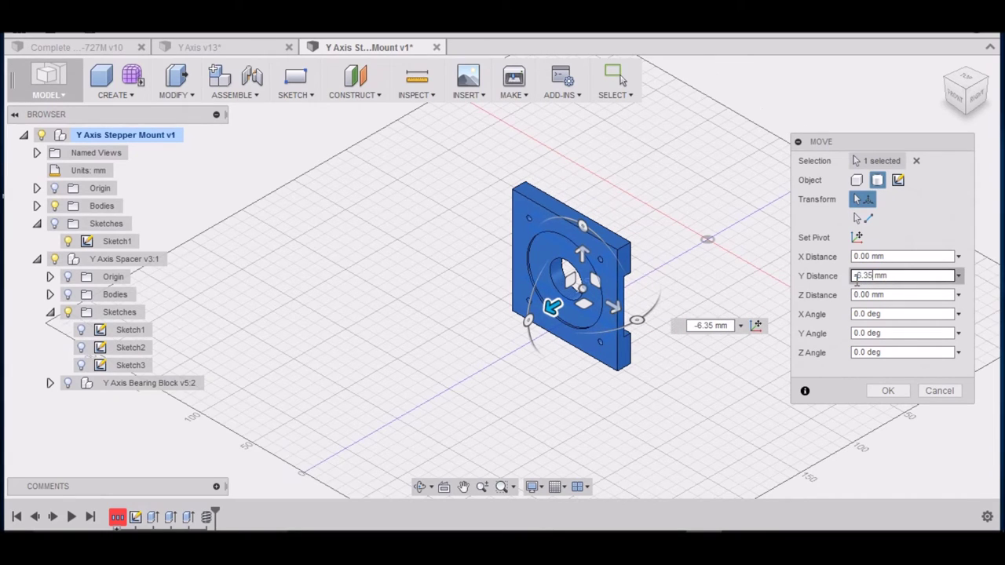
key("Return")
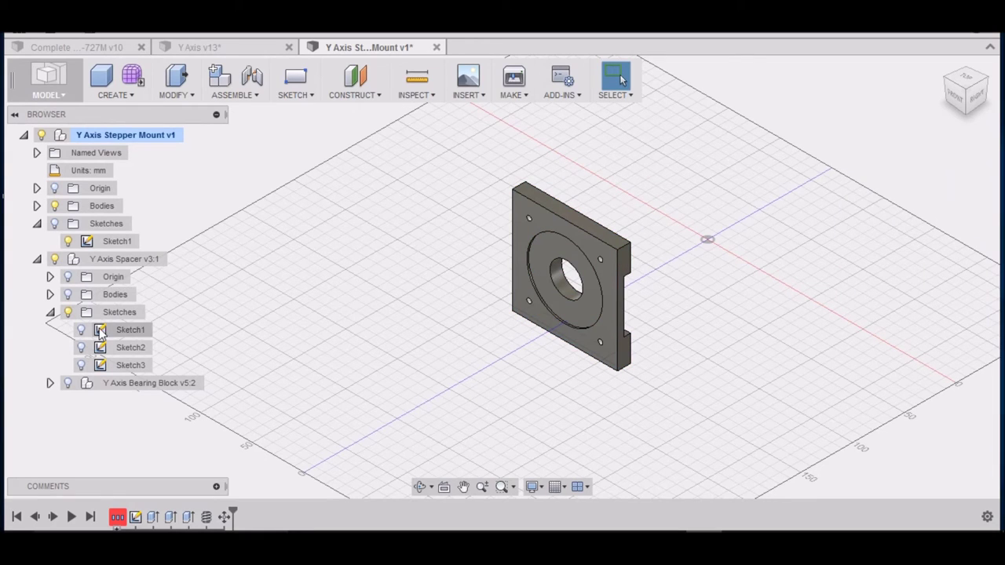
Show the spacer's bodies again, collapse the Y Axis Spacer component, and check the moved plate against the spacer.
left_click(68, 384)
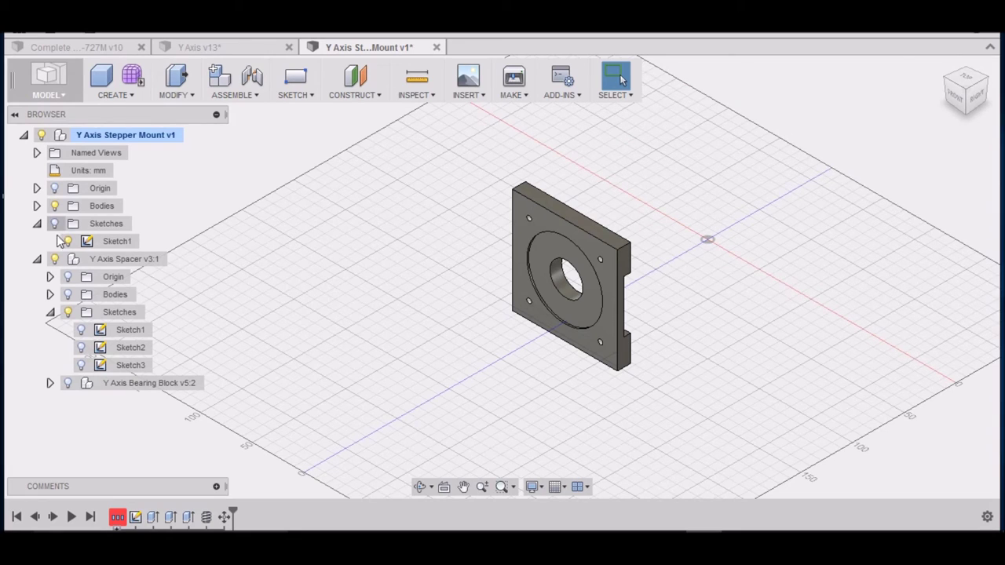
left_click(67, 294)
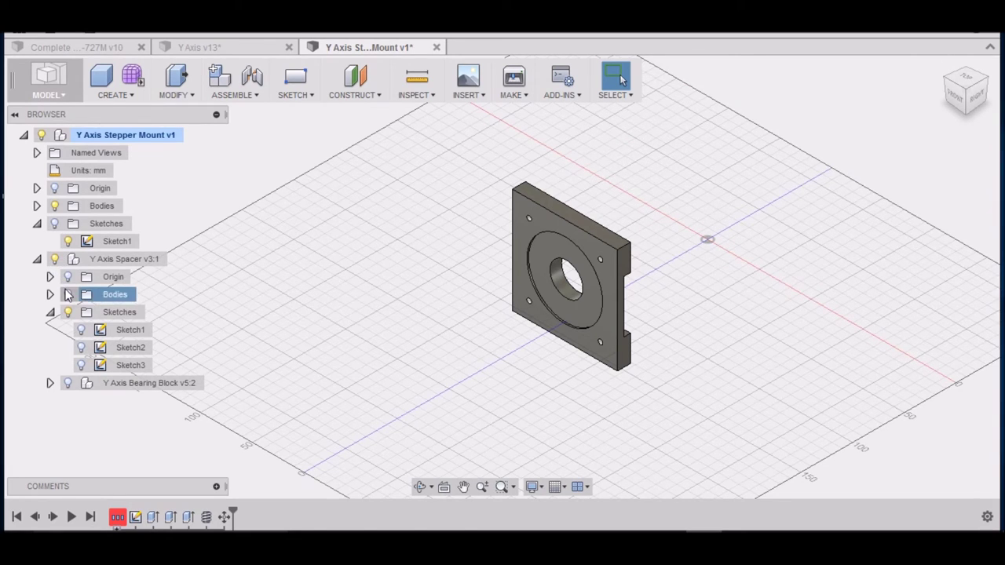
left_click(37, 259)
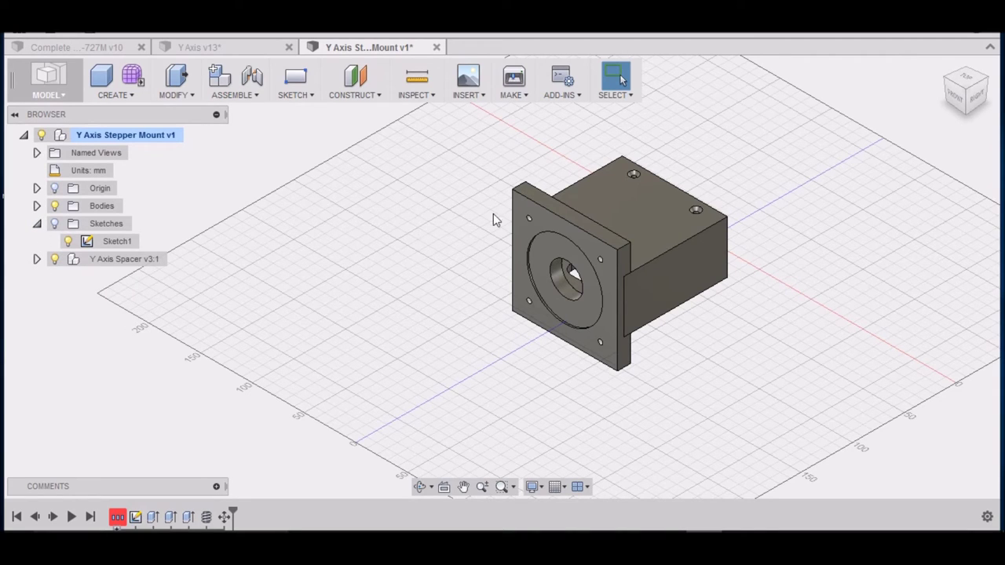
mouse_move(966, 98)
left_mouse_down()
mouse_move(918, 60)
mouse_move(855, 79)
mouse_move(863, 110)
mouse_move(954, 89)
left_mouse_up()
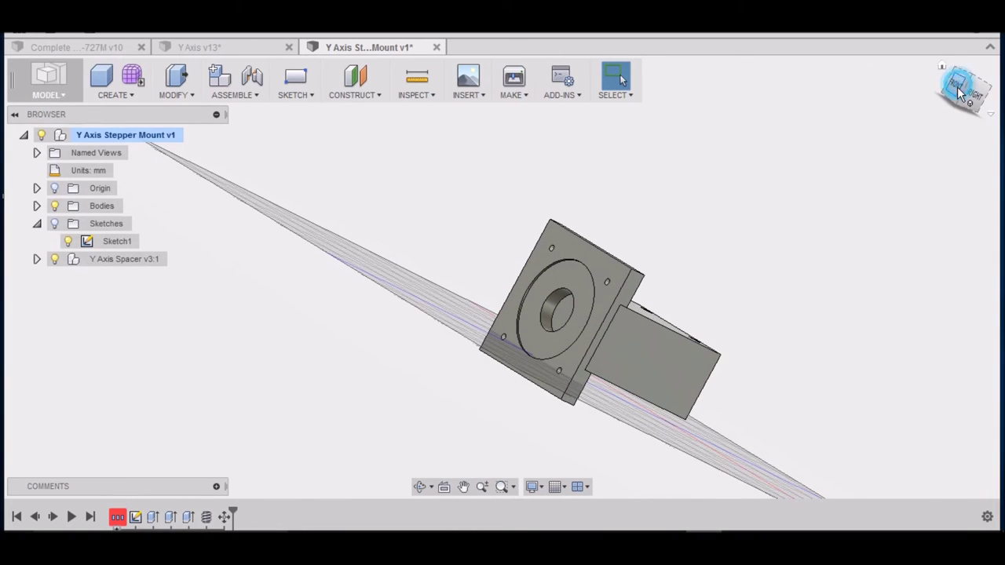
View the mount plate from the front and show its sketches so the fastening hole points can be used.
left_click(957, 88)
scroll(639, 324, "up", 3)
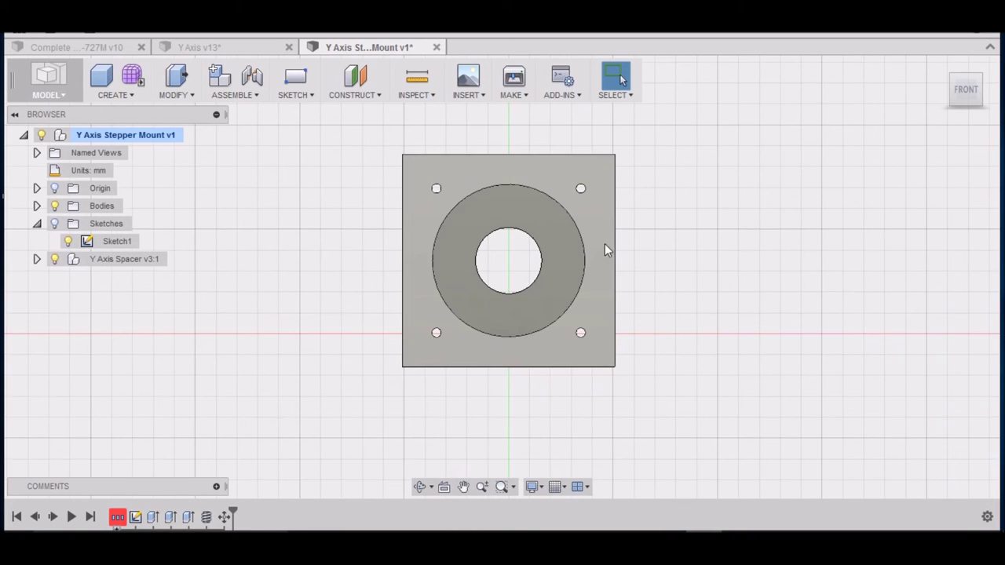
scroll(431, 283, "down", 3)
scroll(524, 212, "up", 4)
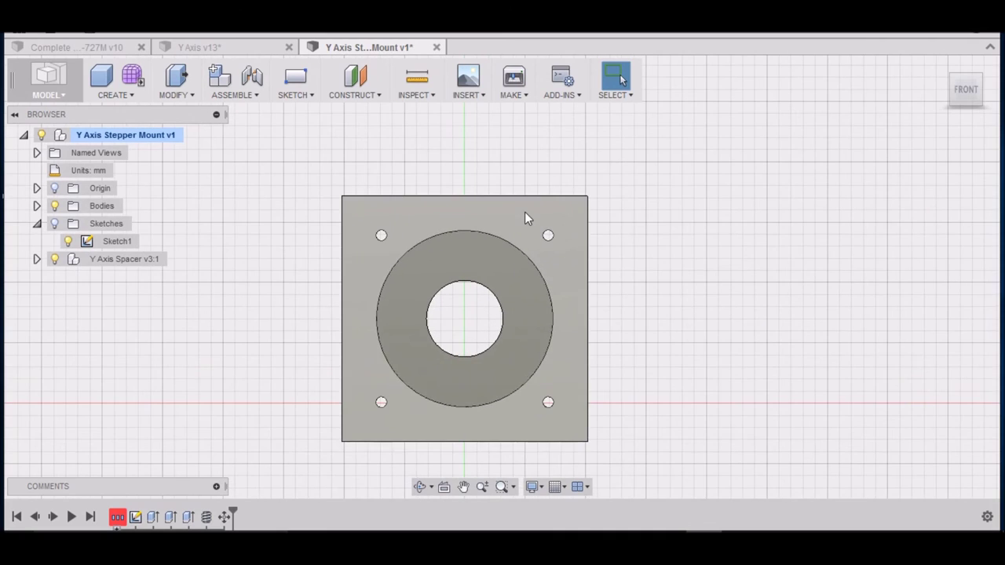
left_click(55, 224)
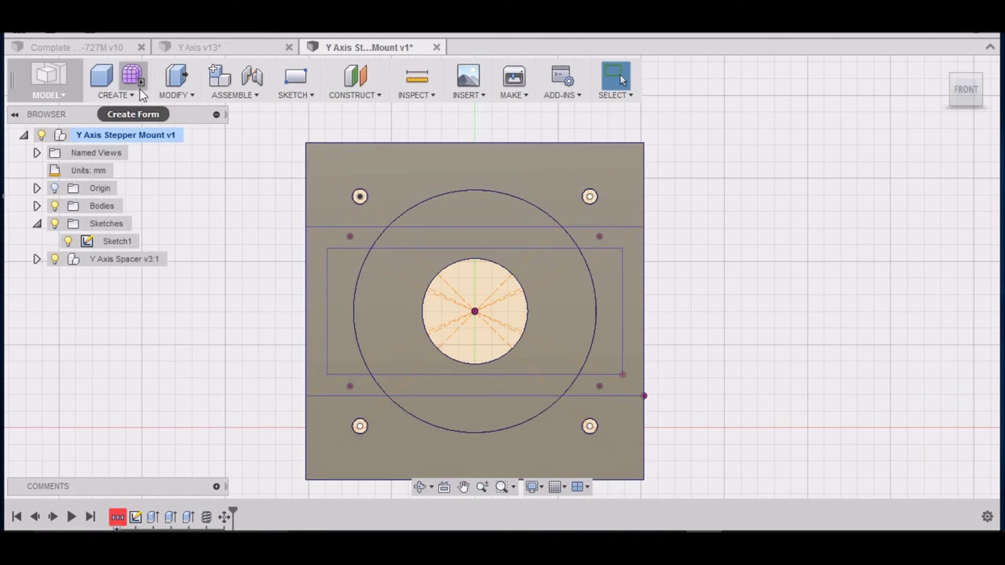
left_click(376, 243)
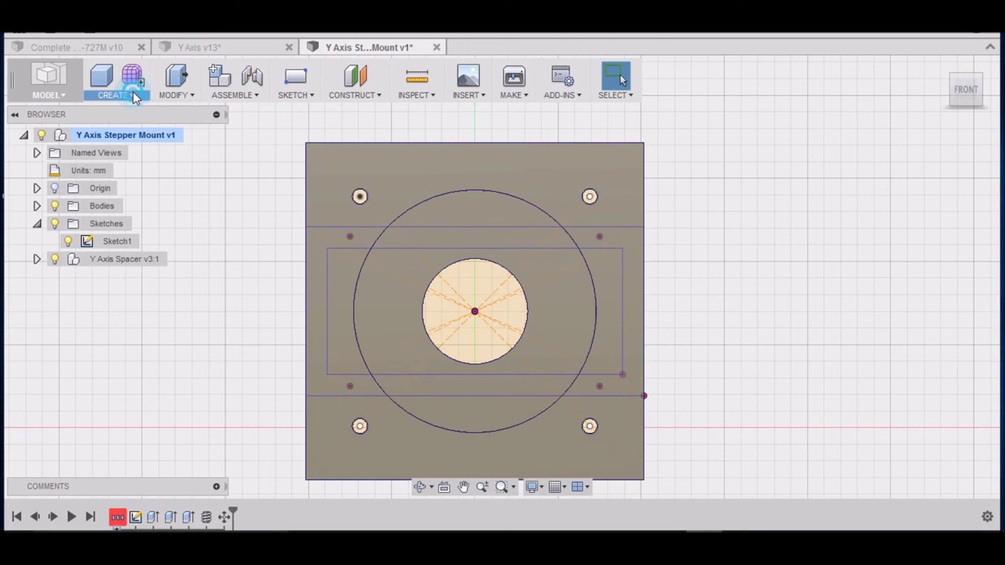
Place a single countersink hole, 6.35 mm deep, 4 mm diameter with a 9 mm, 90° countersink, at the plate's upper-left inner sketch point.
left_click(132, 91)
left_click(126, 343)
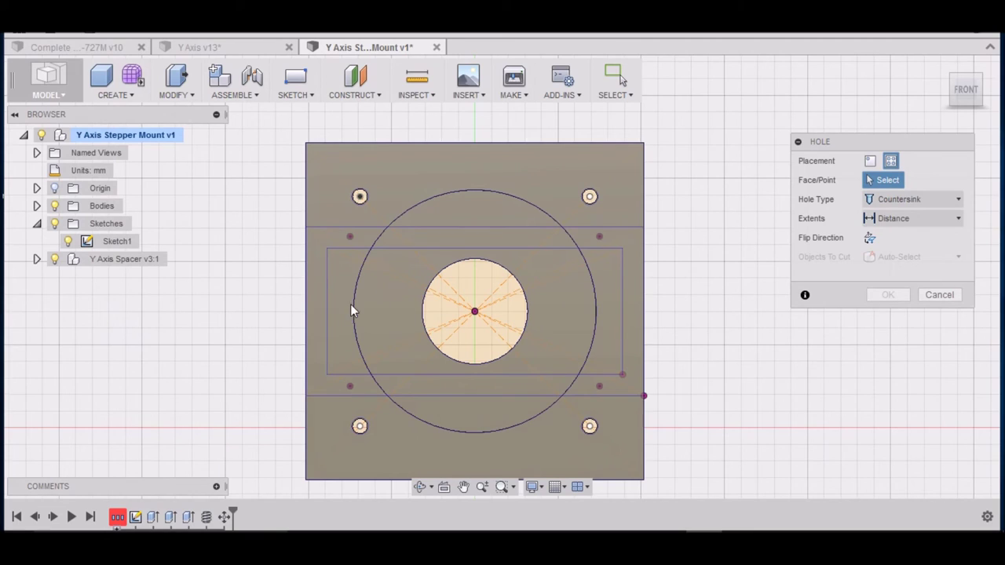
left_click(351, 237)
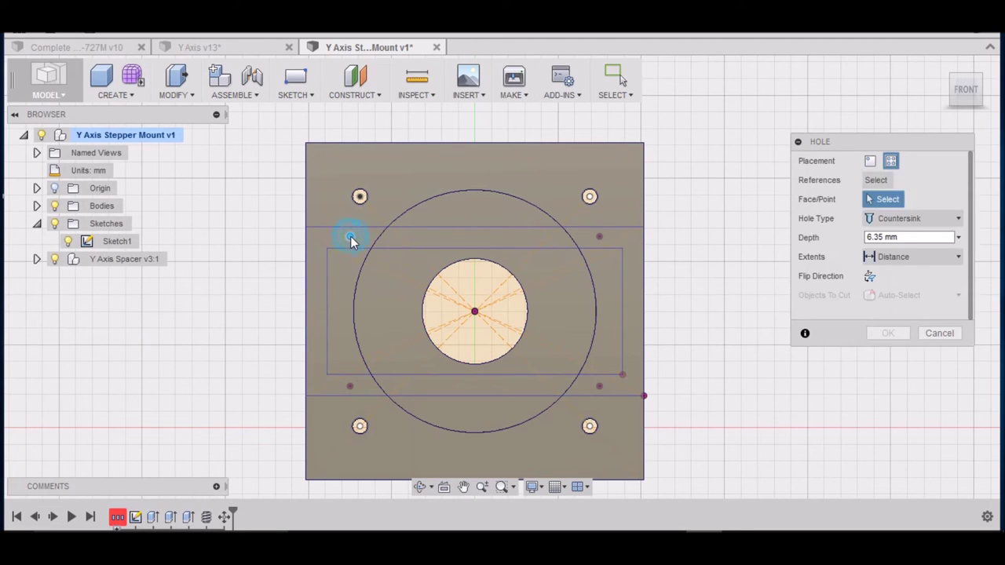
left_click(896, 162)
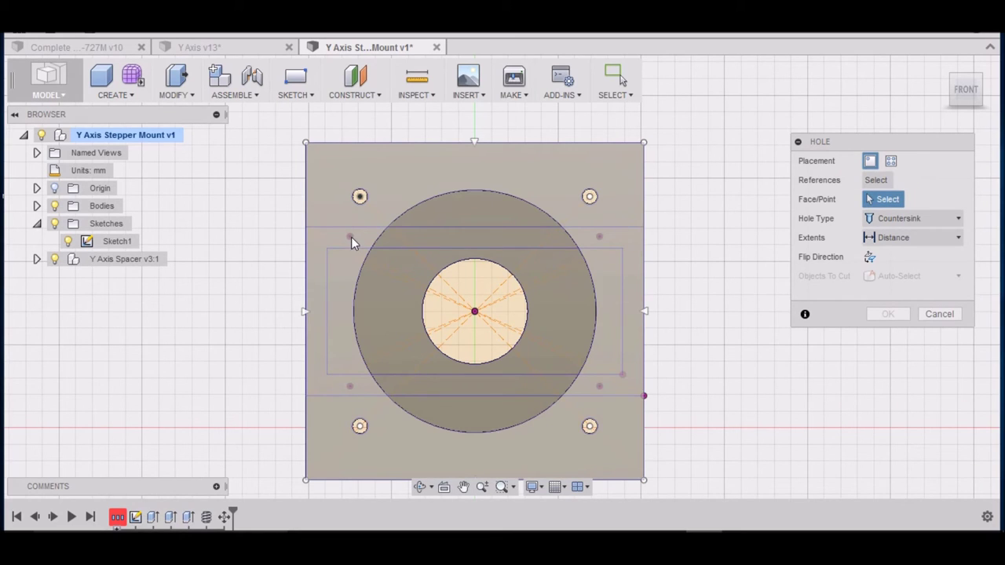
left_click(351, 237)
scroll(351, 237, "up", 3)
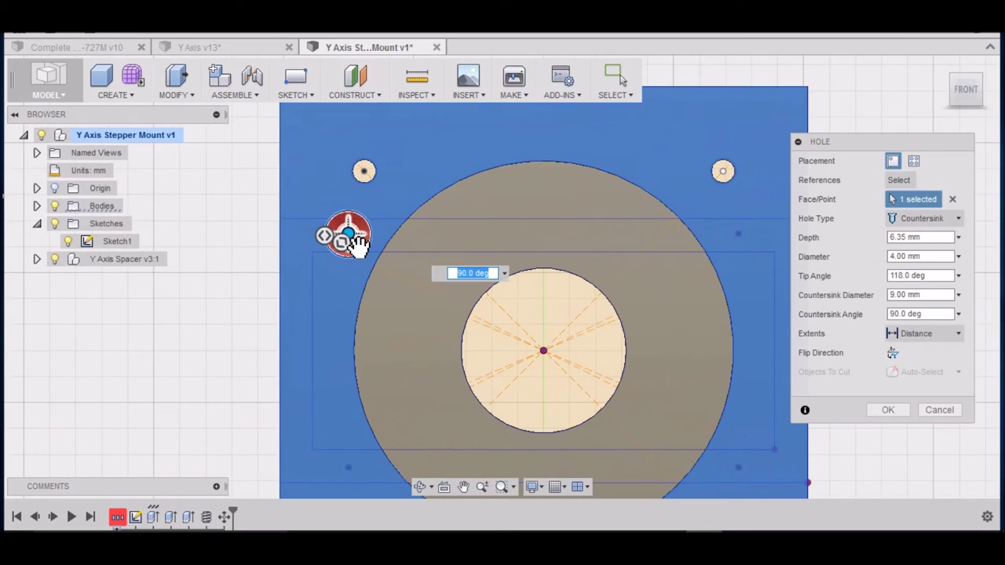
Centre the upper-left countersink hole exactly over the spacer's hole behind it and create it.
scroll(351, 238, "up", 5)
scroll(355, 236, "down", 2)
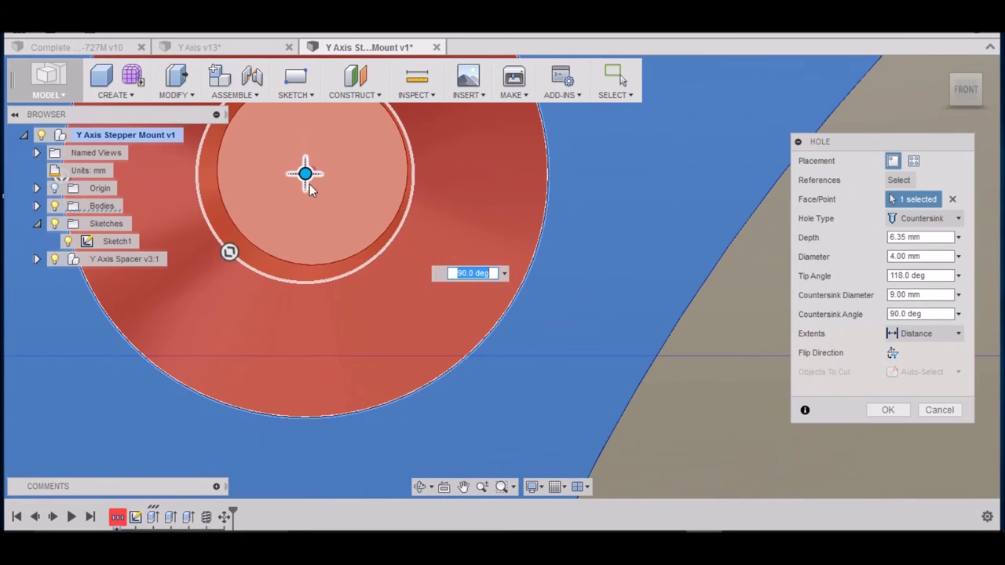
scroll(309, 184, "down", 2)
scroll(554, 298, "down", 2)
scroll(314, 184, "up", 5)
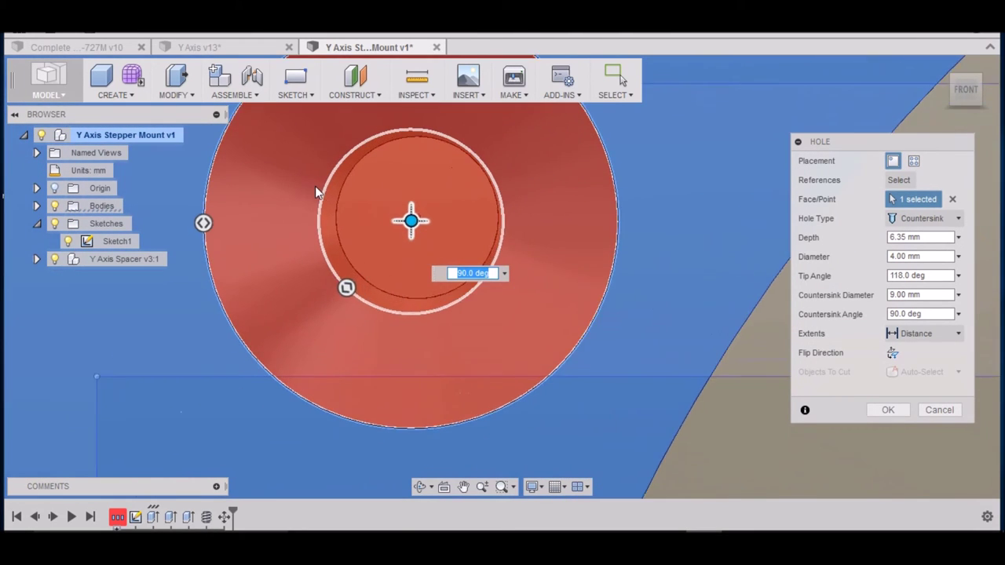
scroll(316, 187, "up", 1)
left_click_drag(432, 229, 434, 225)
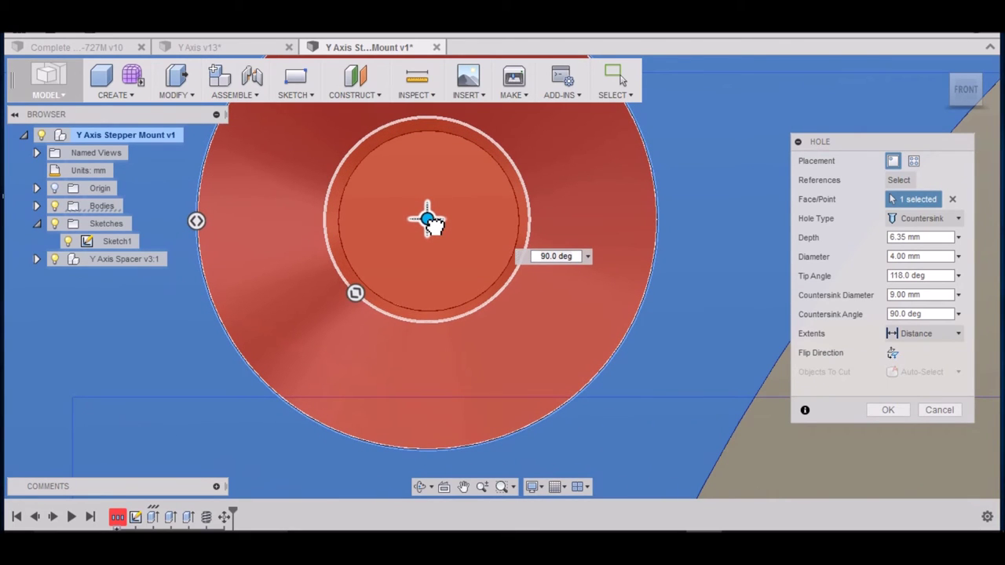
left_click_drag(435, 225, 436, 225)
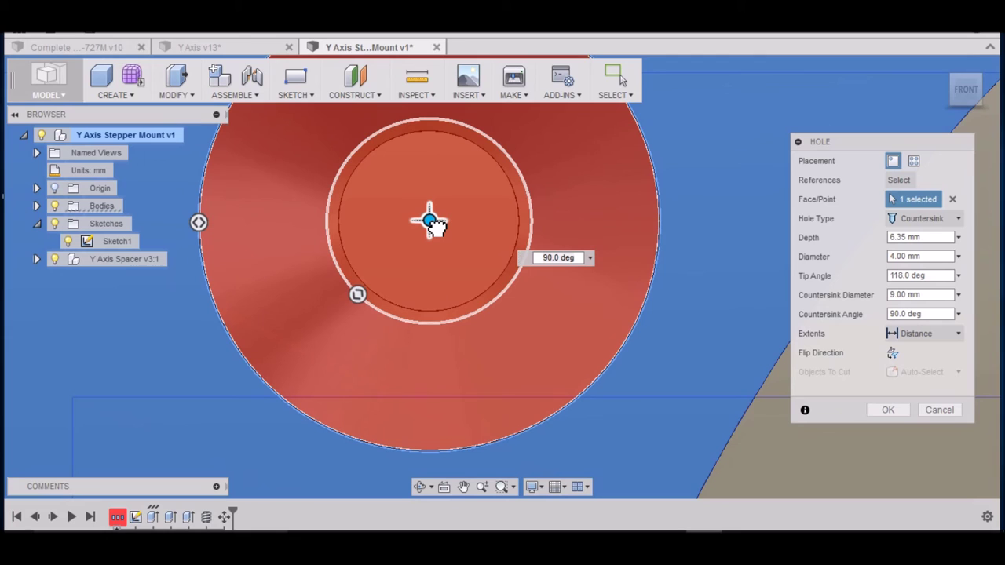
scroll(379, 318, "down", 5)
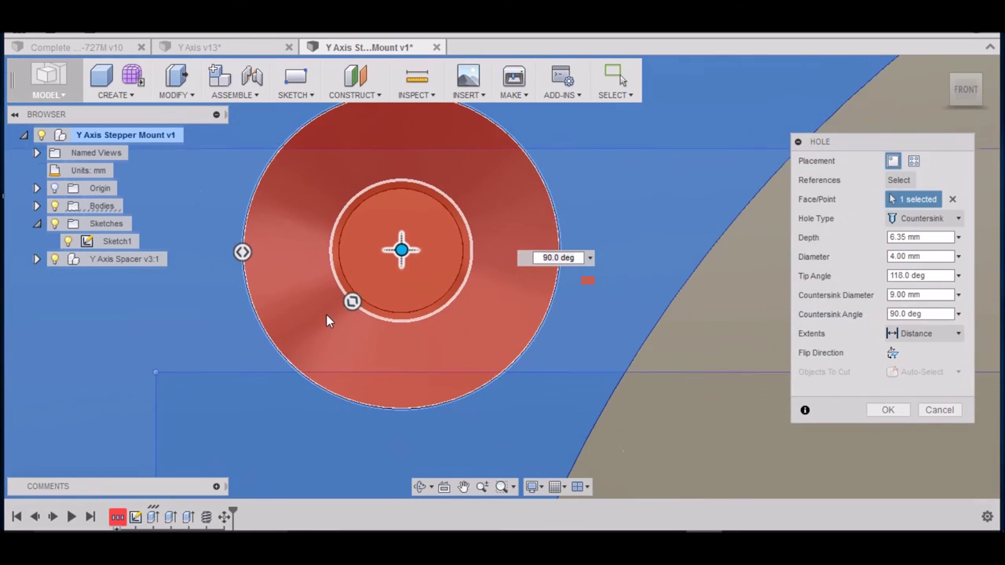
scroll(368, 320, "down", 5)
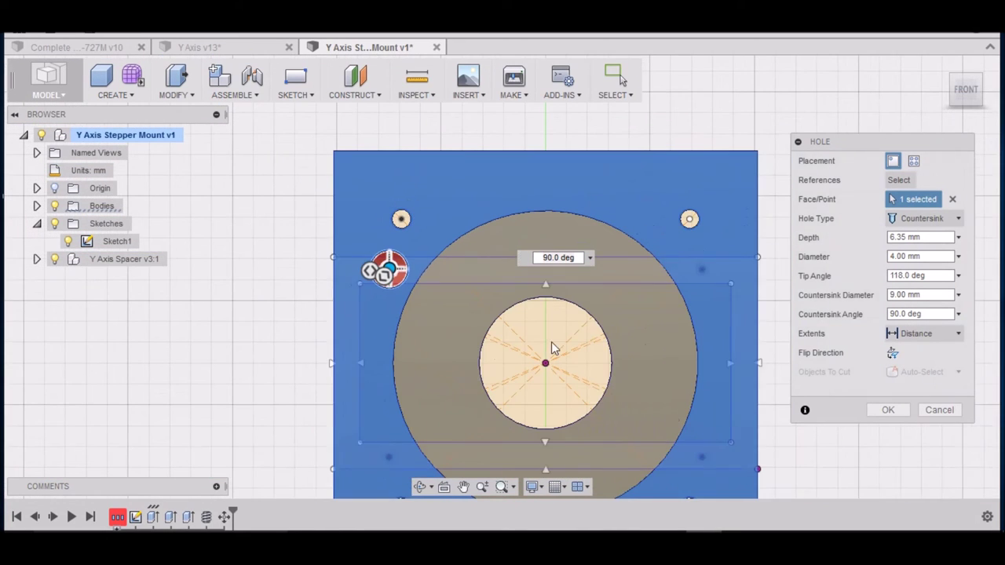
left_click(888, 411)
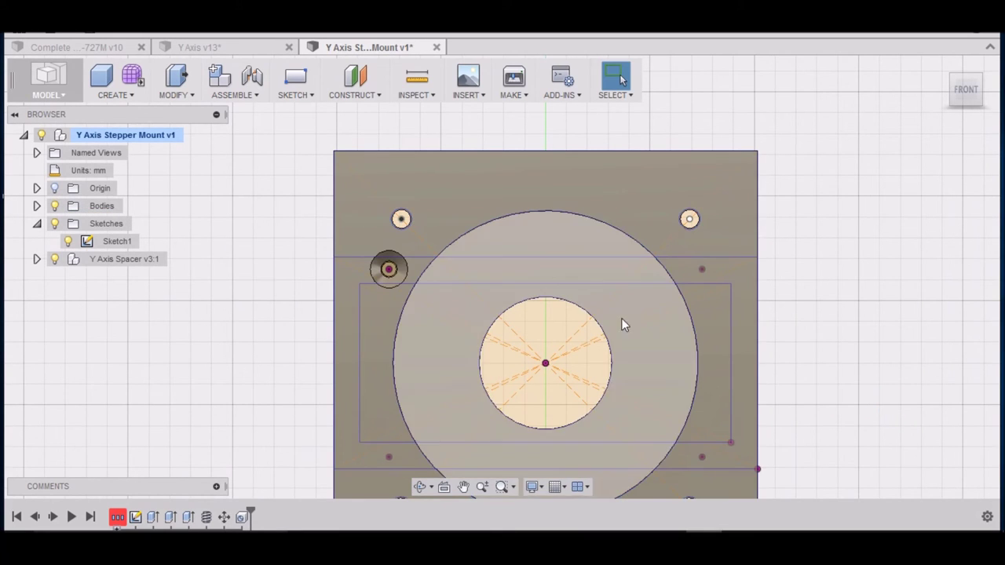
scroll(432, 285, "down", 4)
scroll(513, 310, "up", 5)
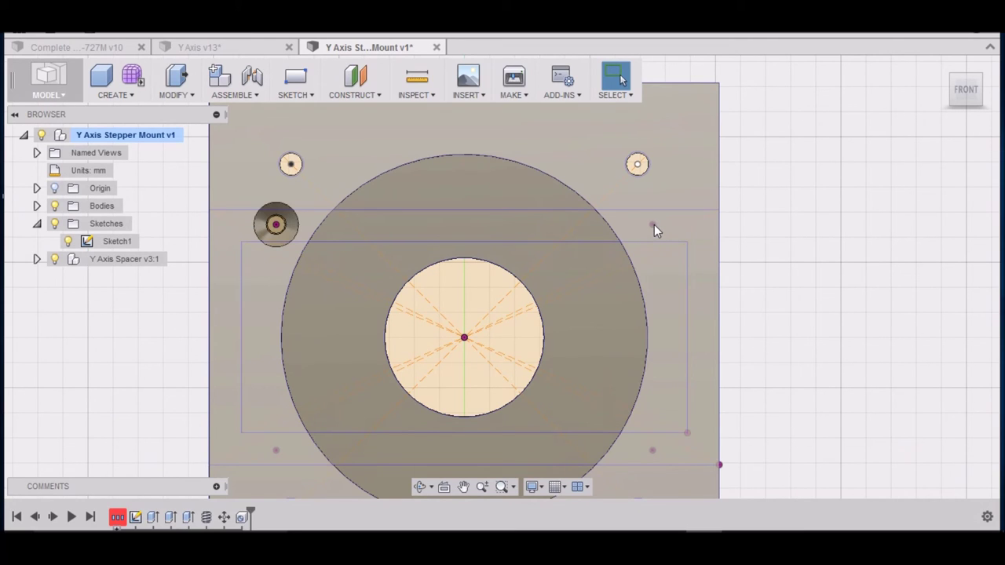
right_click(653, 225)
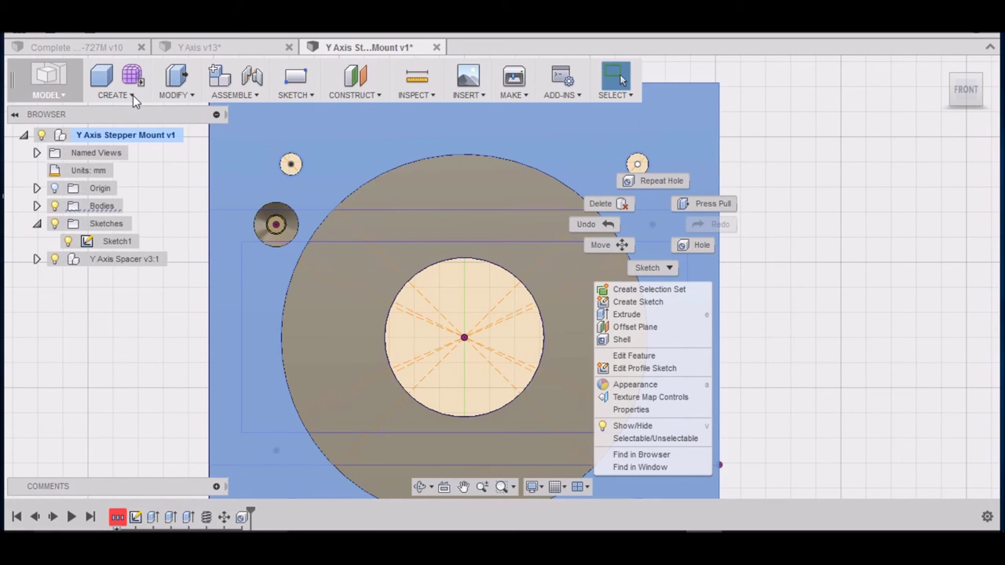
key("Escape")
left_click(176, 95)
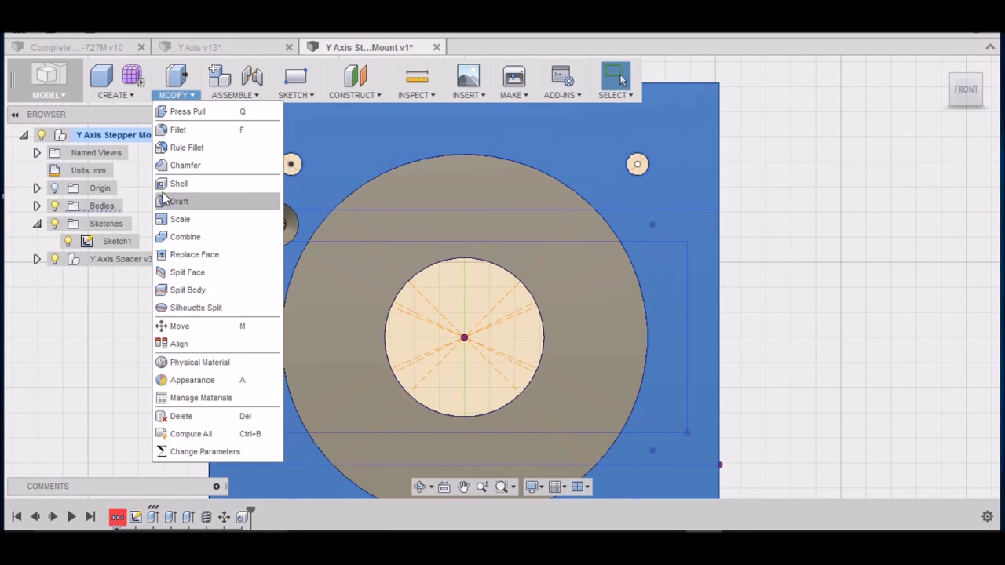
mouse_move(110, 78)
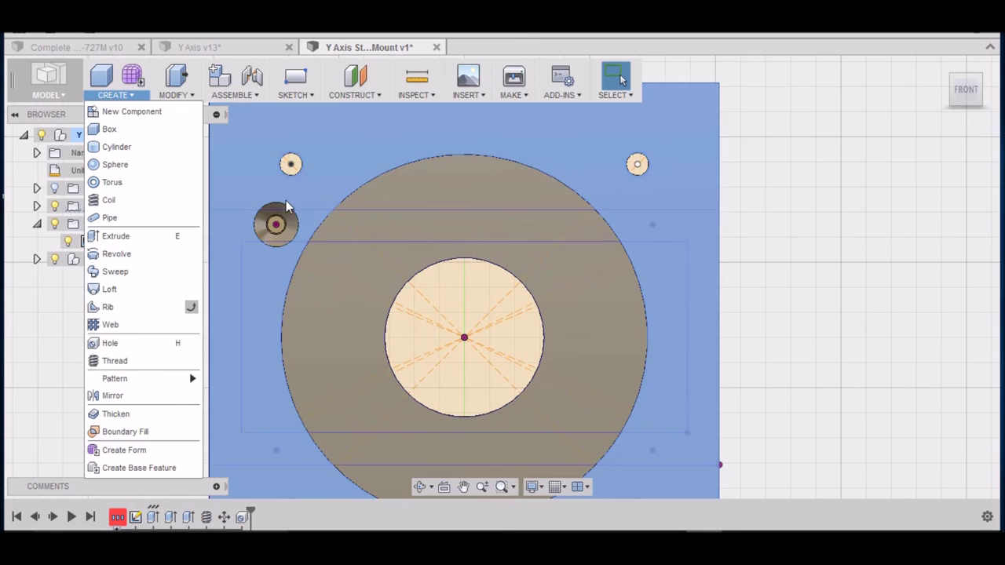
left_click(675, 253)
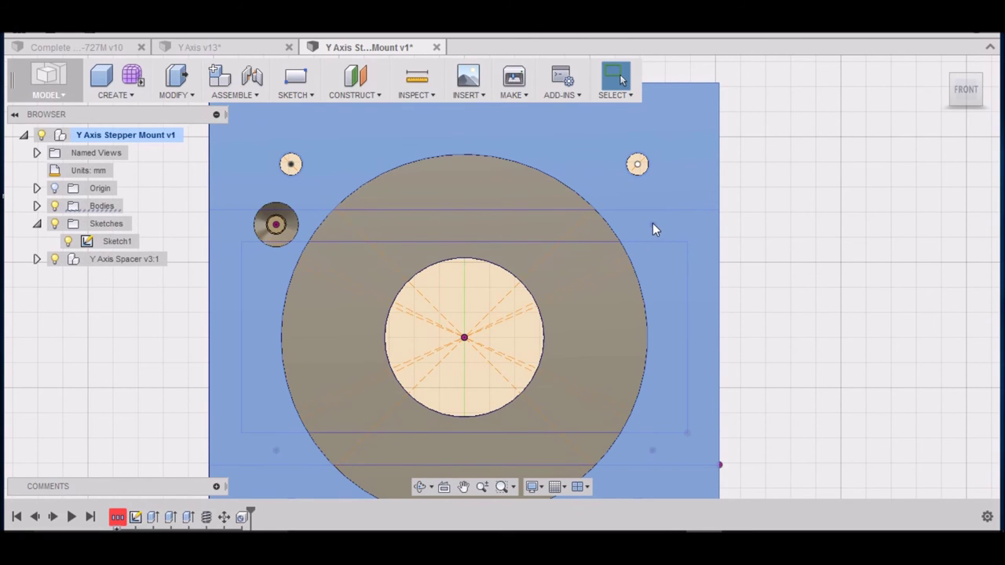
Repeat the 4 mm countersink hole, 6.35 mm deep, at the plate's upper-right inner sketch point, centred over the spacer's hole.
right_click(651, 227)
left_click(647, 178)
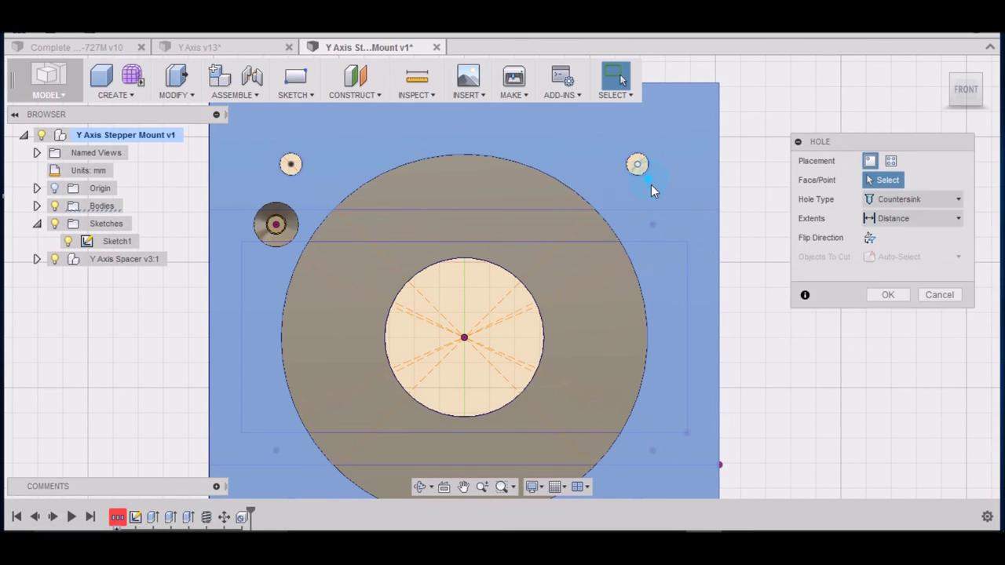
left_click(648, 225)
scroll(658, 226, "up", 4)
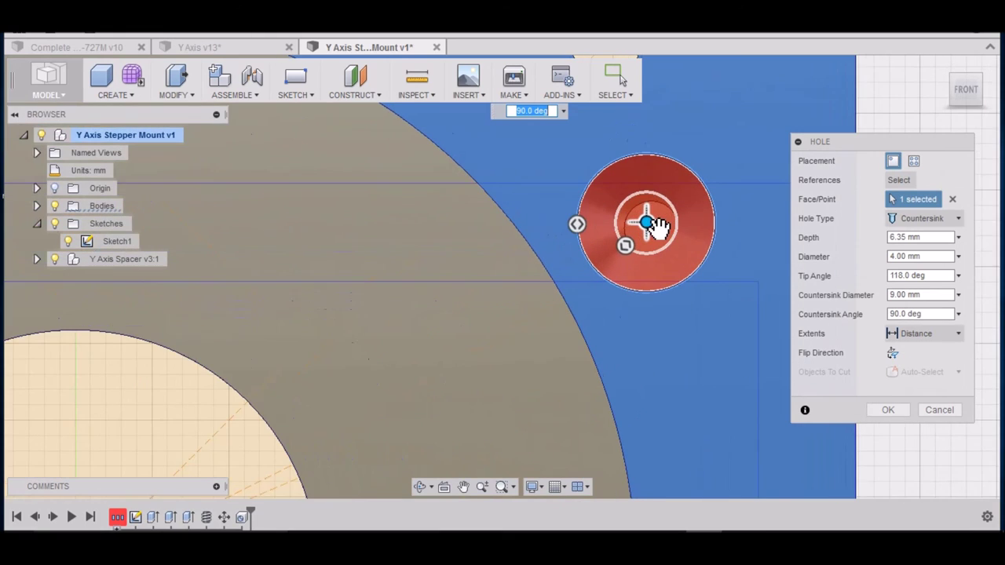
scroll(657, 226, "up", 3)
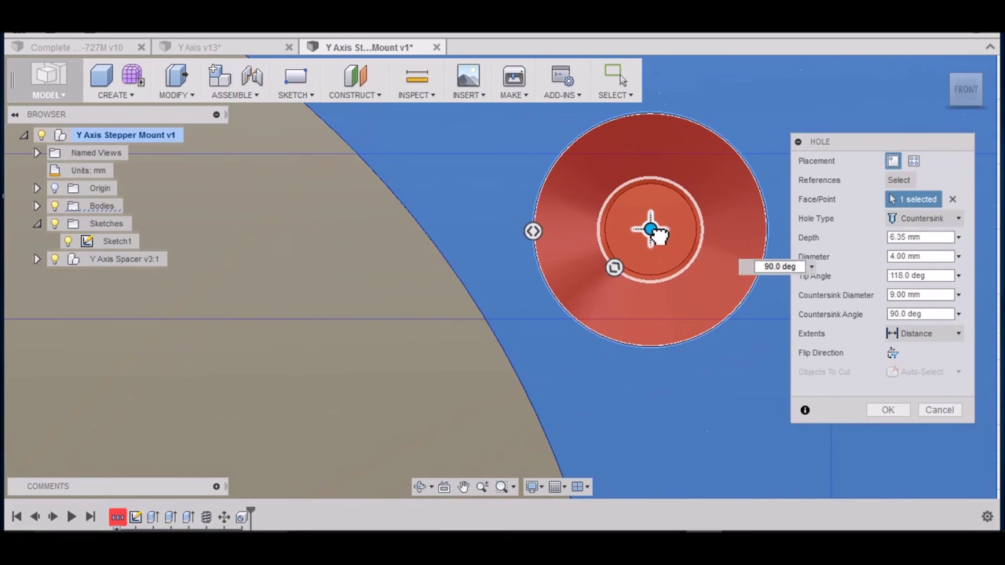
left_click(891, 411)
Repeat the 4 mm countersink hole, 6.35 mm deep, at the plate's lower-right inner sketch point, centred over the spacer's hole.
scroll(597, 212, "down", 4)
scroll(620, 137, "down", 5)
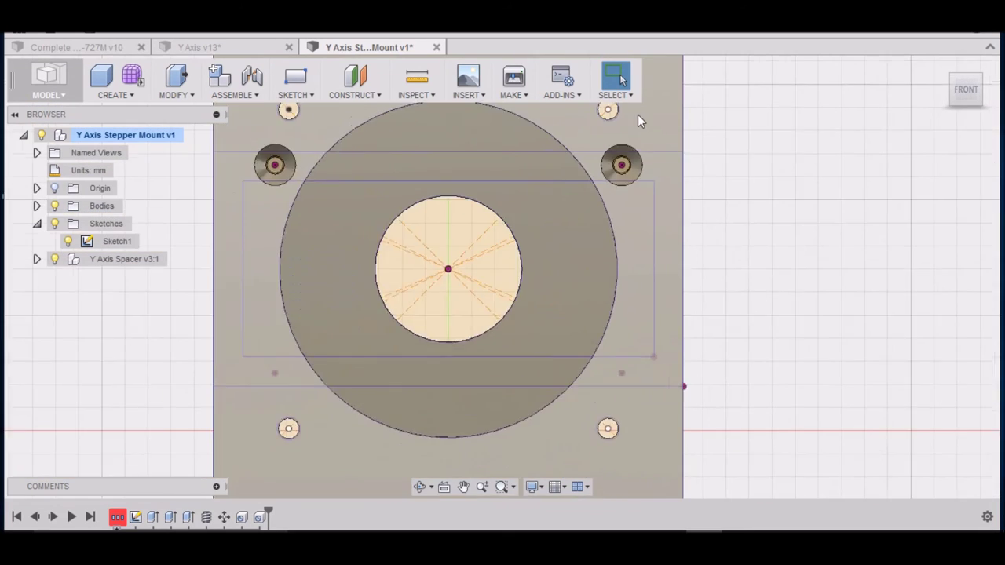
scroll(626, 348, "up", 4)
scroll(626, 349, "down", 1)
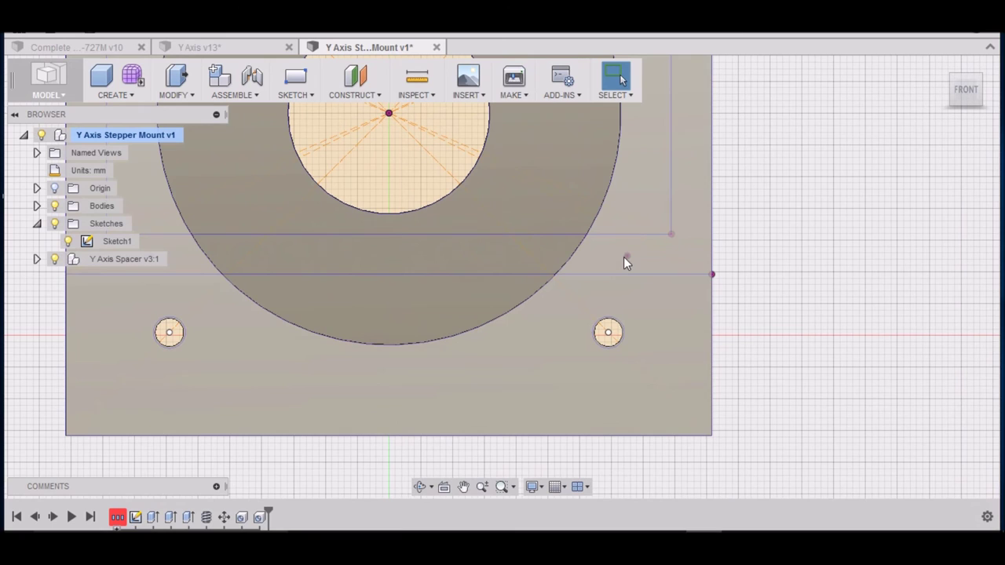
right_click(628, 256)
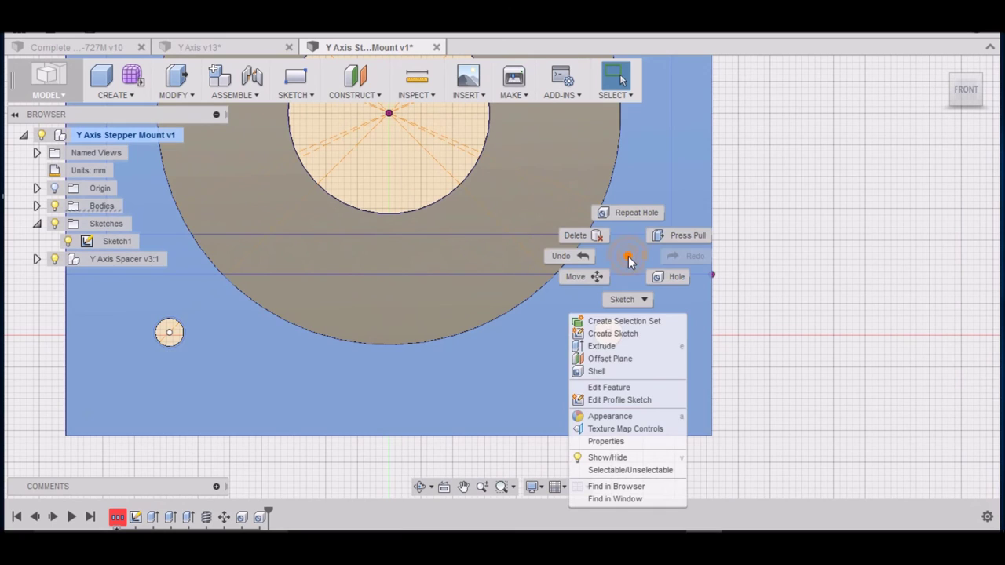
left_click(632, 212)
scroll(630, 259, "up", 5)
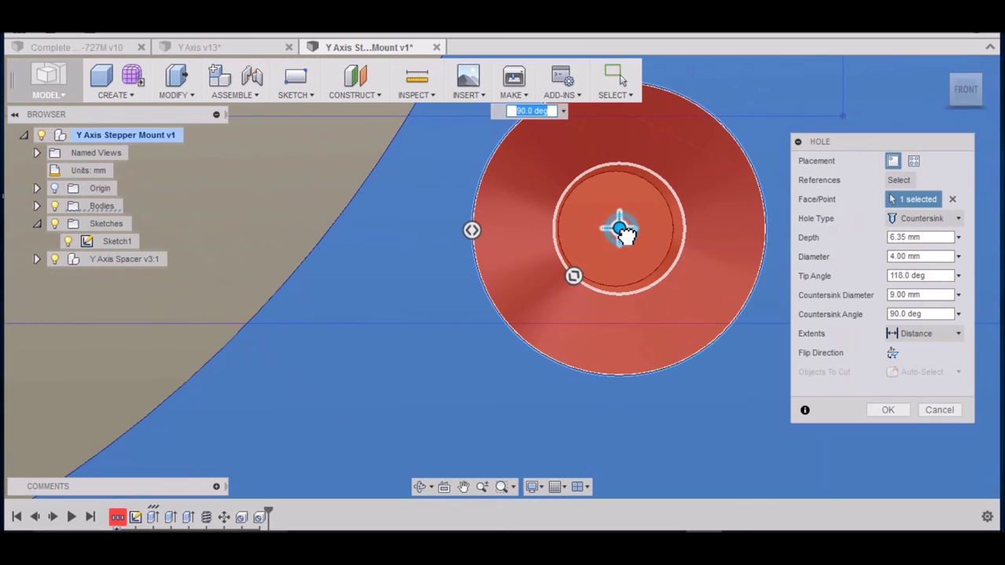
left_click_drag(621, 229, 617, 231)
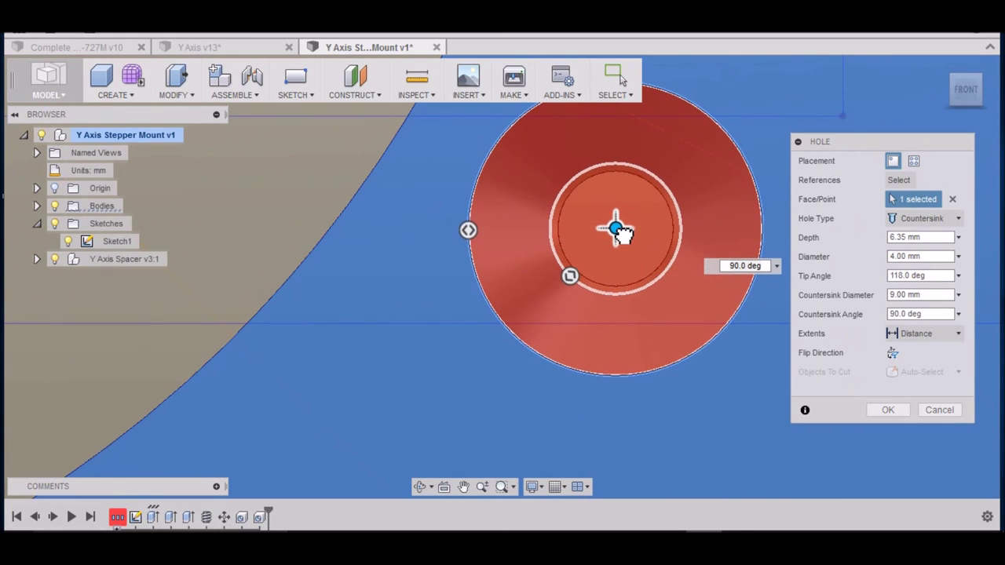
left_click(887, 409)
Check the lower-right countersink hole's centring over the spacer's hole and create it.
scroll(706, 338, "up", 3)
scroll(816, 313, "down", 3)
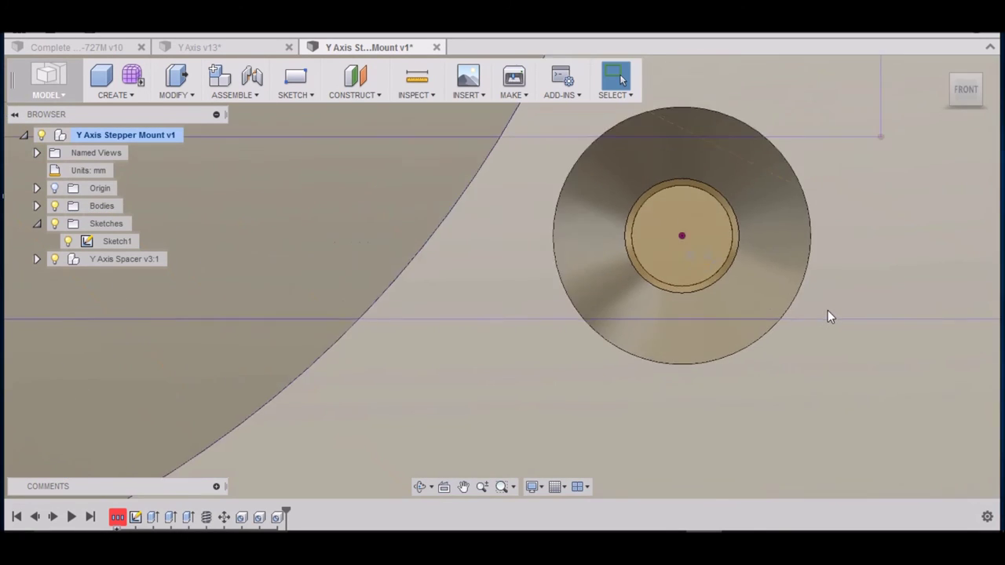
Repeat the 4 mm countersink hole, 6.35 mm deep, at the plate's lower-left inner sketch point, centred over the spacer's hole.
scroll(824, 314, "down", 4)
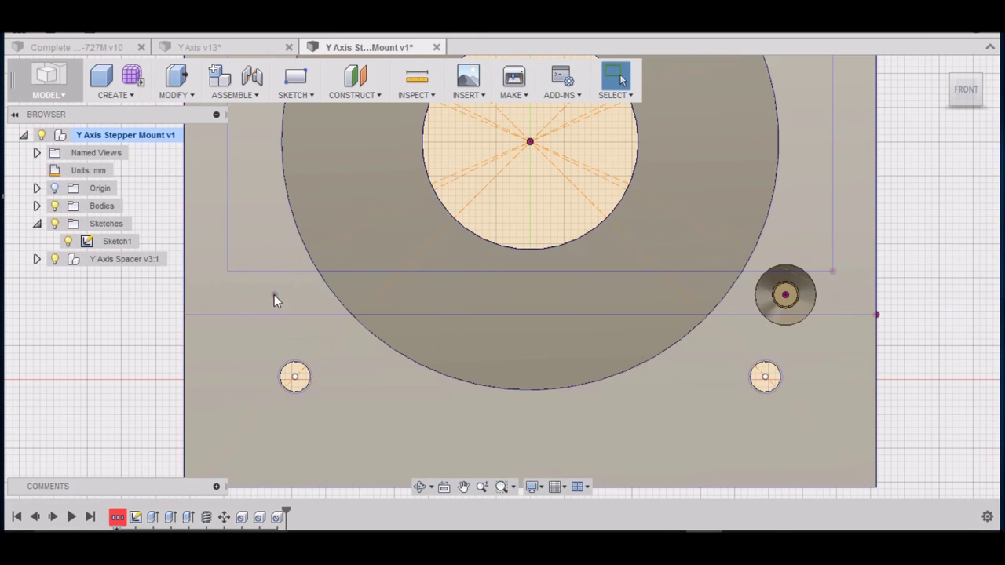
right_click(274, 295)
left_click(277, 252)
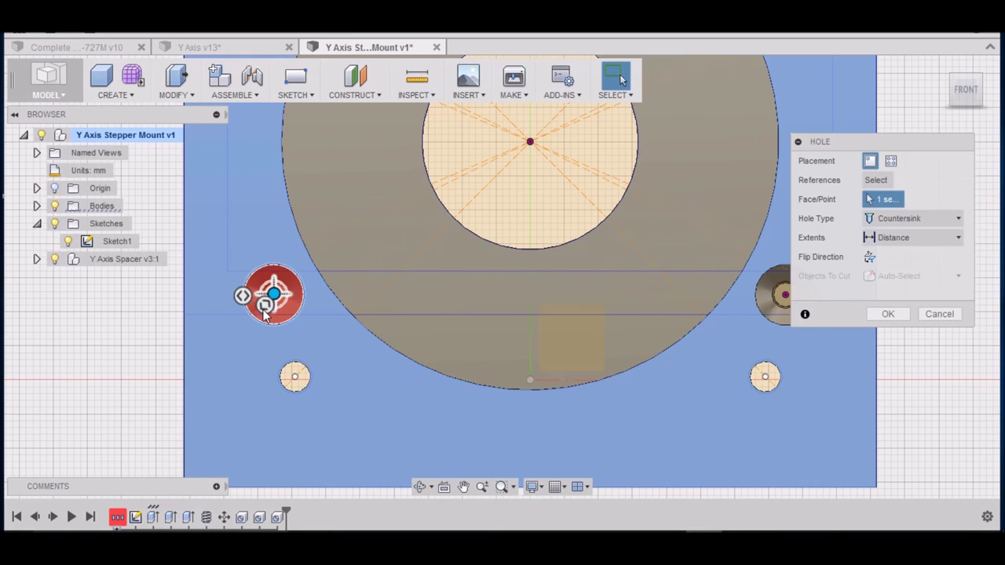
scroll(286, 304, "up", 5)
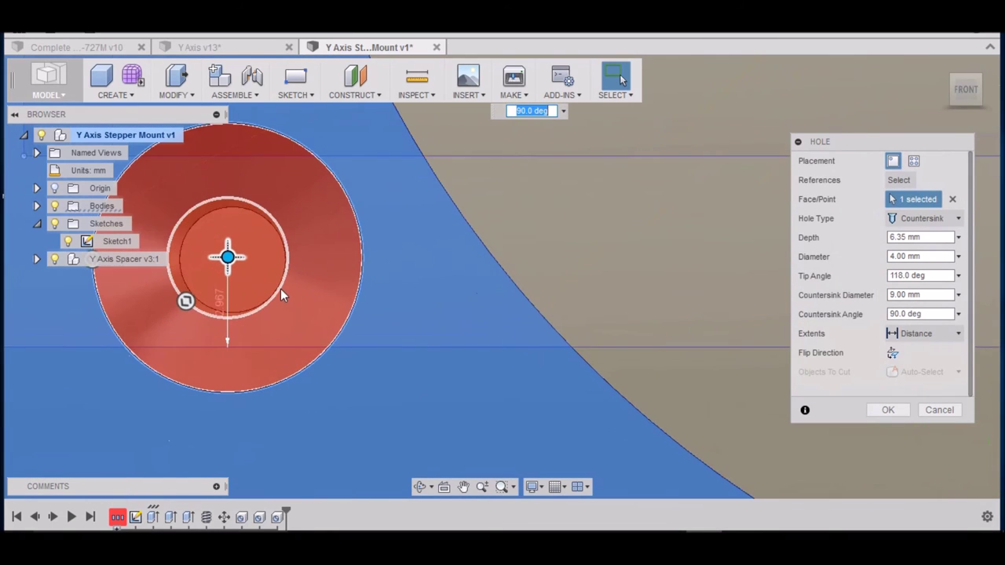
scroll(302, 266, "up", 2)
scroll(512, 302, "down", 3)
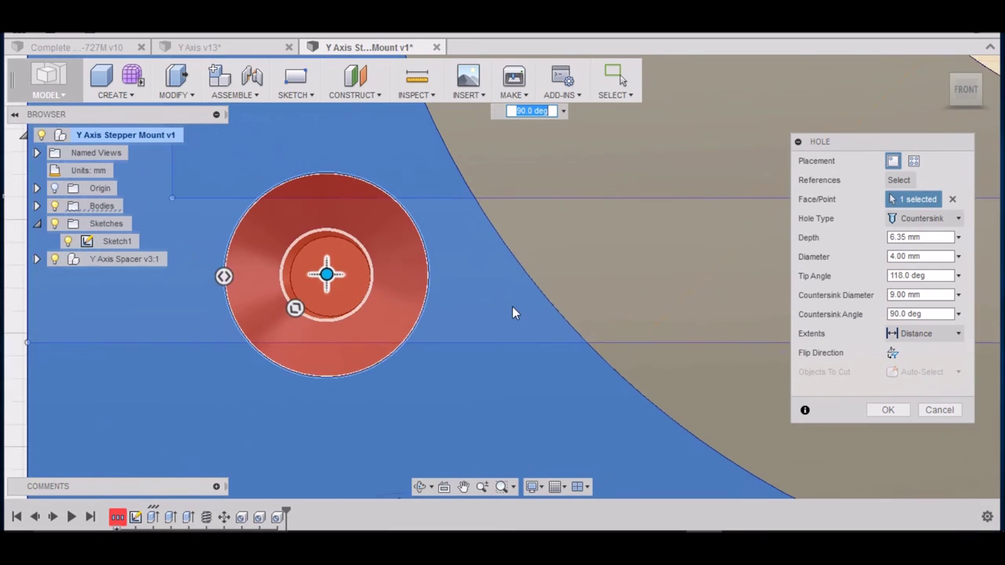
scroll(371, 318, "up", 4)
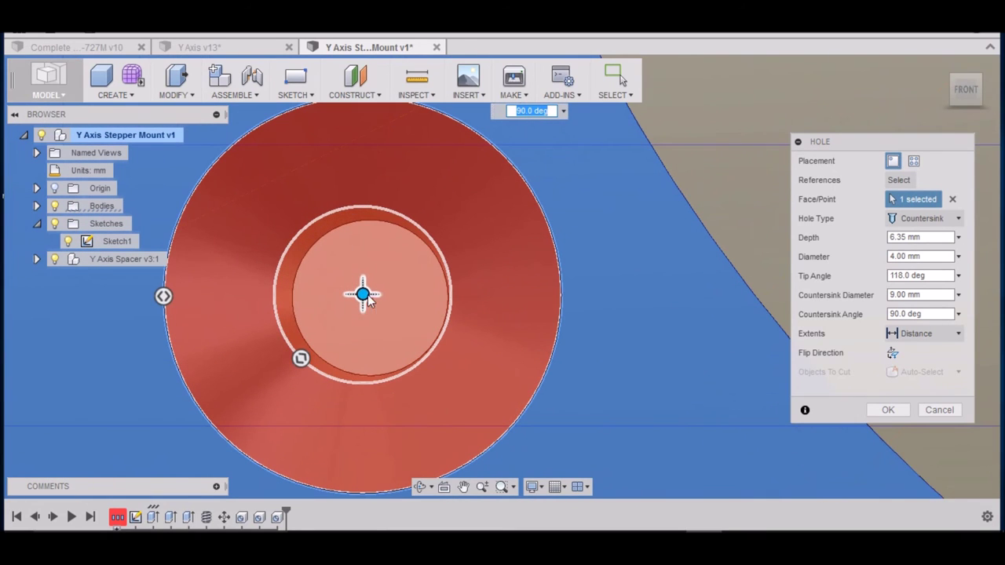
left_click_drag(368, 295, 373, 299)
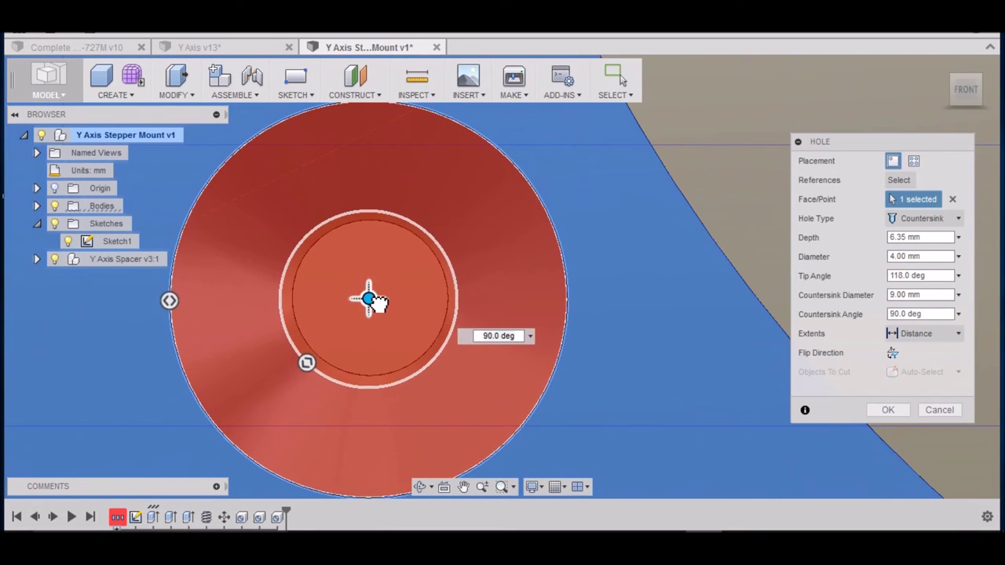
middle_click_drag(377, 303, 378, 301)
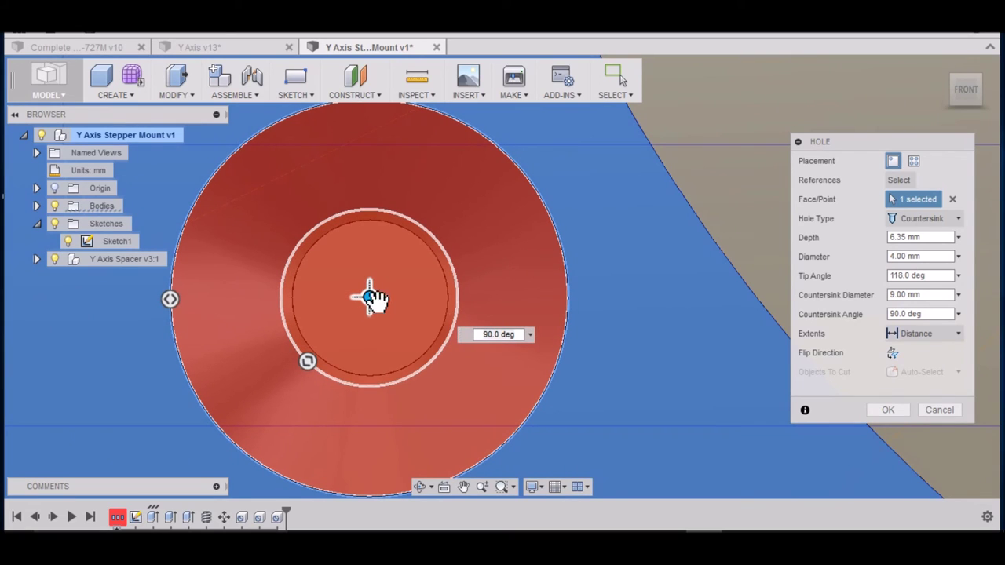
scroll(369, 303, "down", 8)
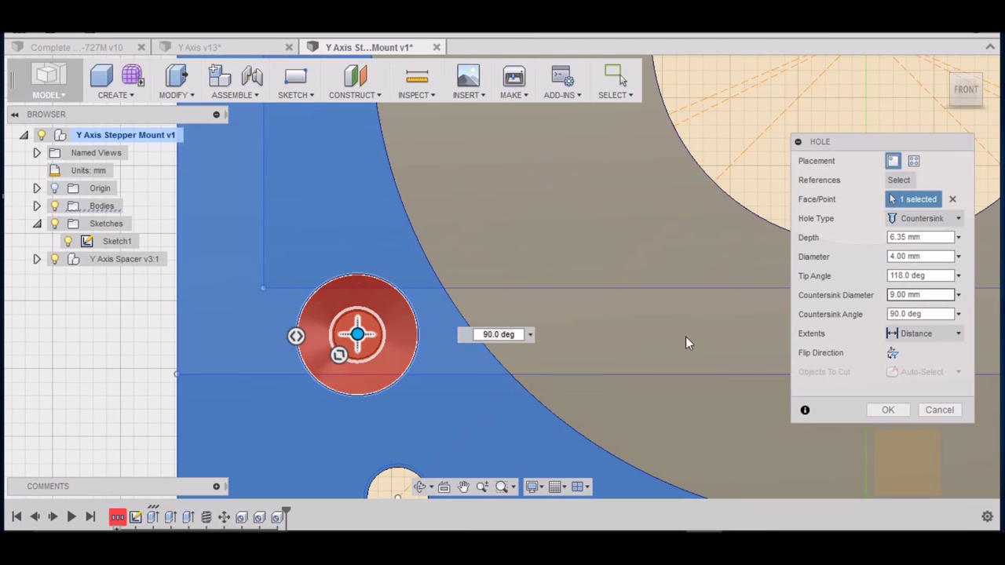
left_click(887, 410)
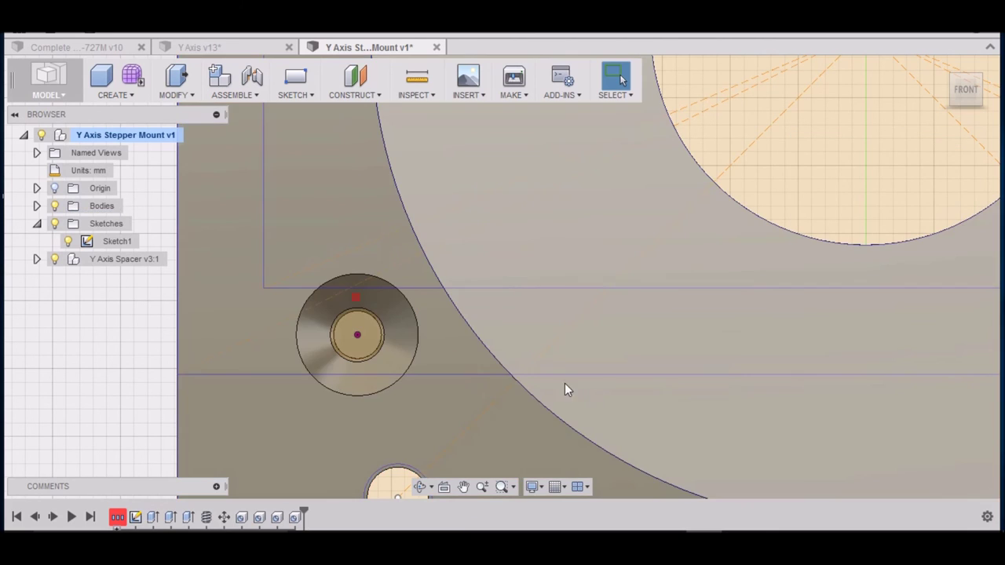
Return to the home view and hide all of the stepper mount's sketches.
scroll(447, 295, "down", 4)
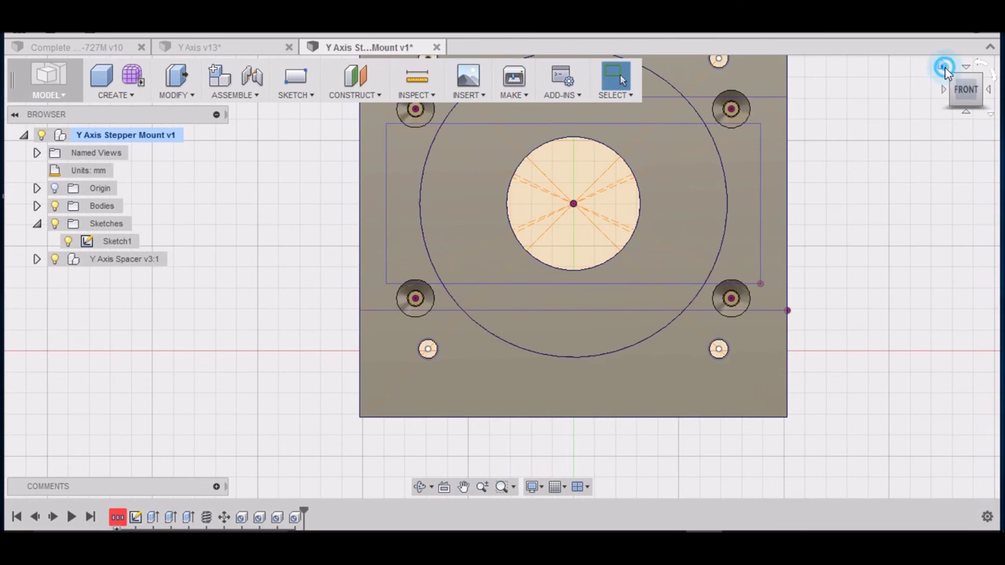
left_click(942, 66)
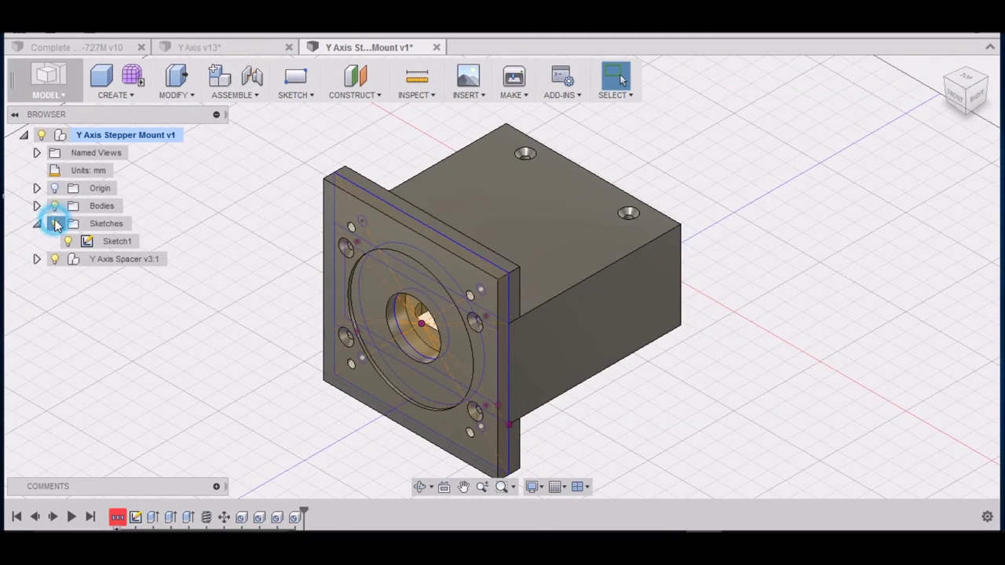
left_click(55, 226)
Show the Y Axis Bearing Block component nested inside the Y Axis Spacer.
scroll(386, 362, "down", 5)
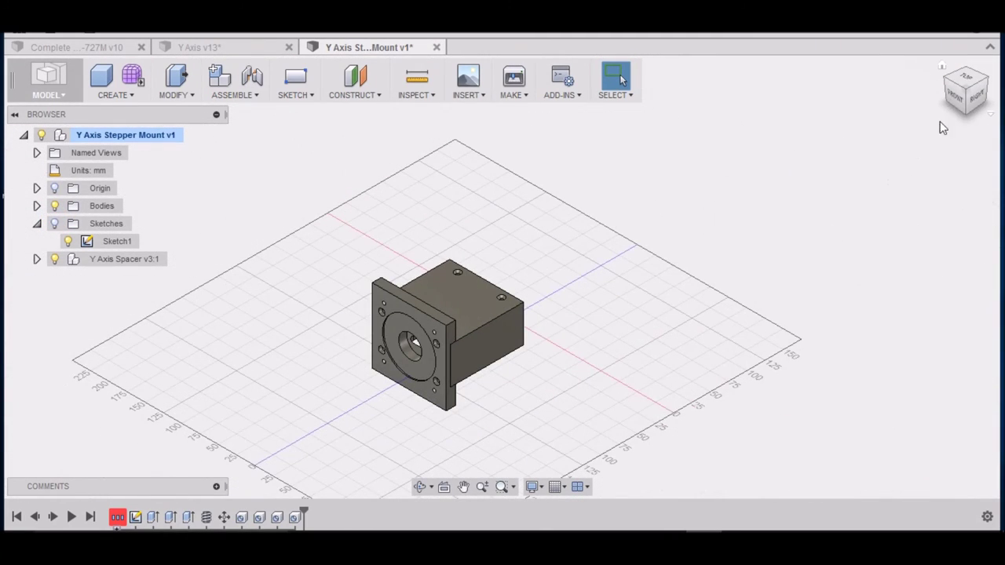
left_click(955, 96)
scroll(481, 289, "up", 5)
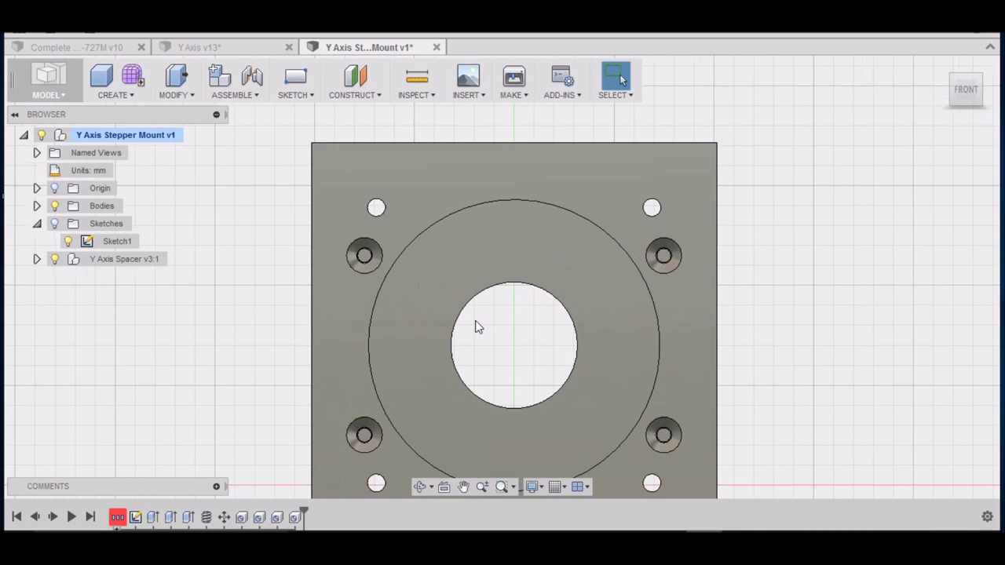
left_click(514, 289)
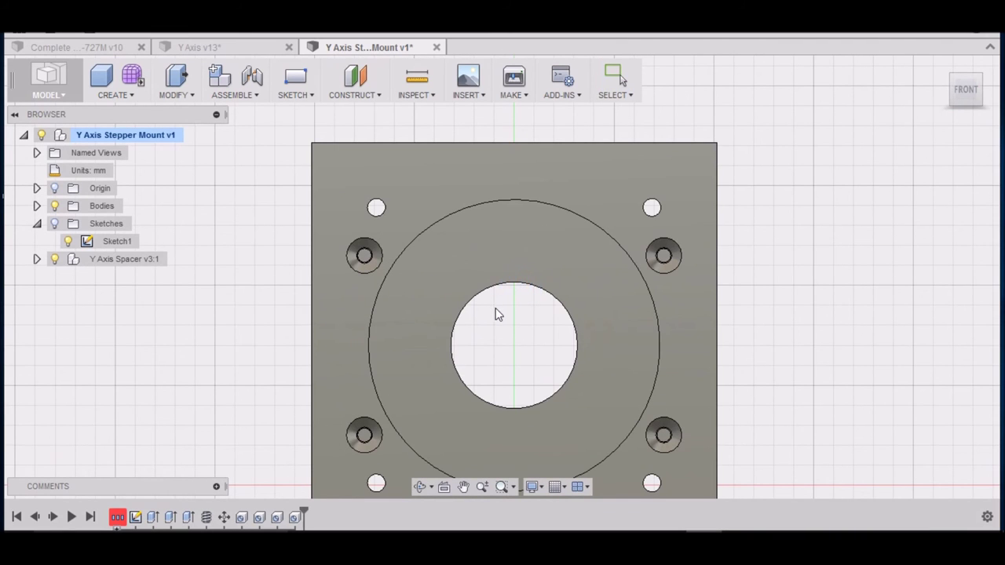
mouse_move(964, 91)
left_mouse_down()
mouse_move(946, 94)
mouse_move(979, 93)
left_mouse_up()
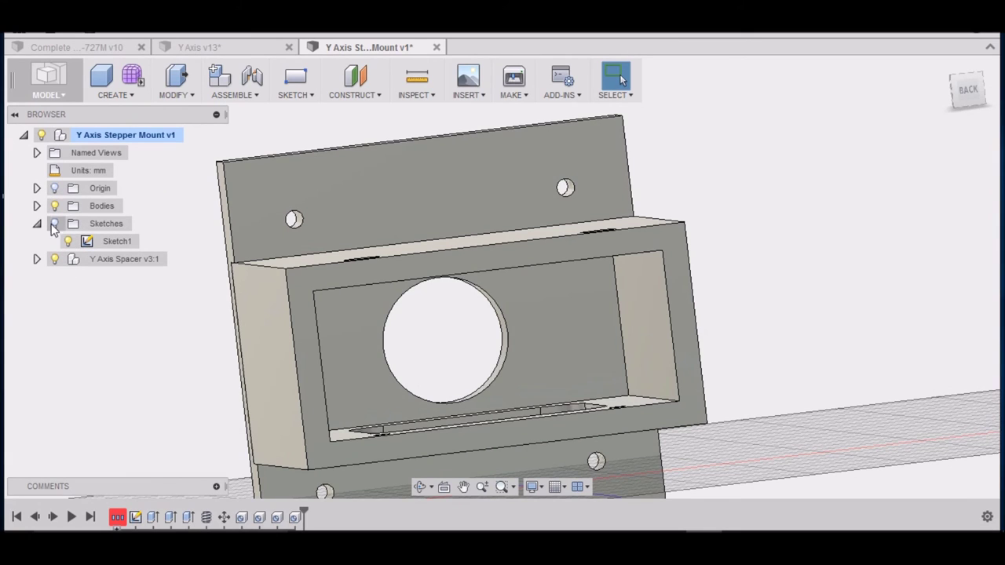
left_click(36, 259)
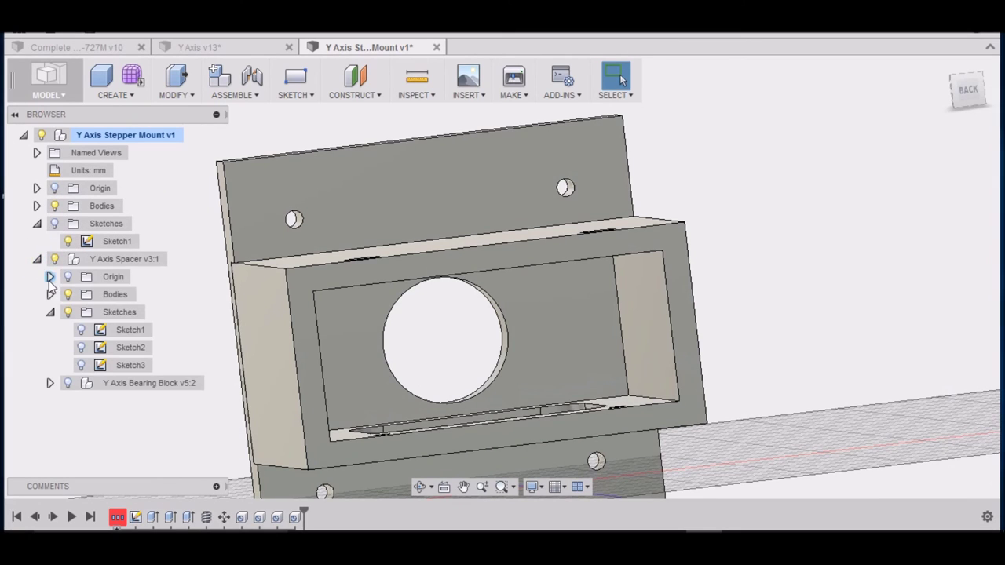
left_click(69, 382)
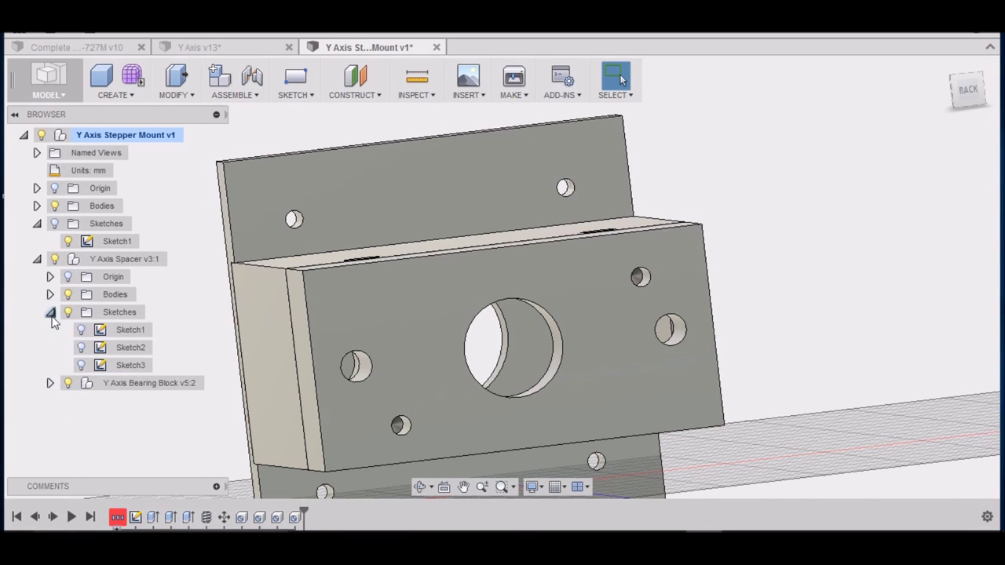
left_click(50, 313)
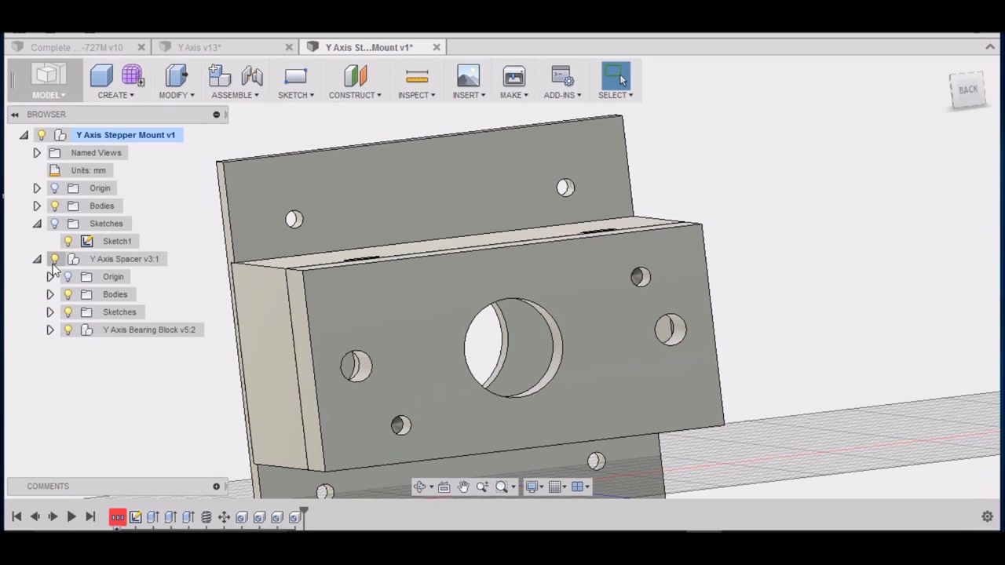
Examine the assembled mount plate, spacer and bearing block from behind, from below and from the front.
scroll(397, 296, "down", 3)
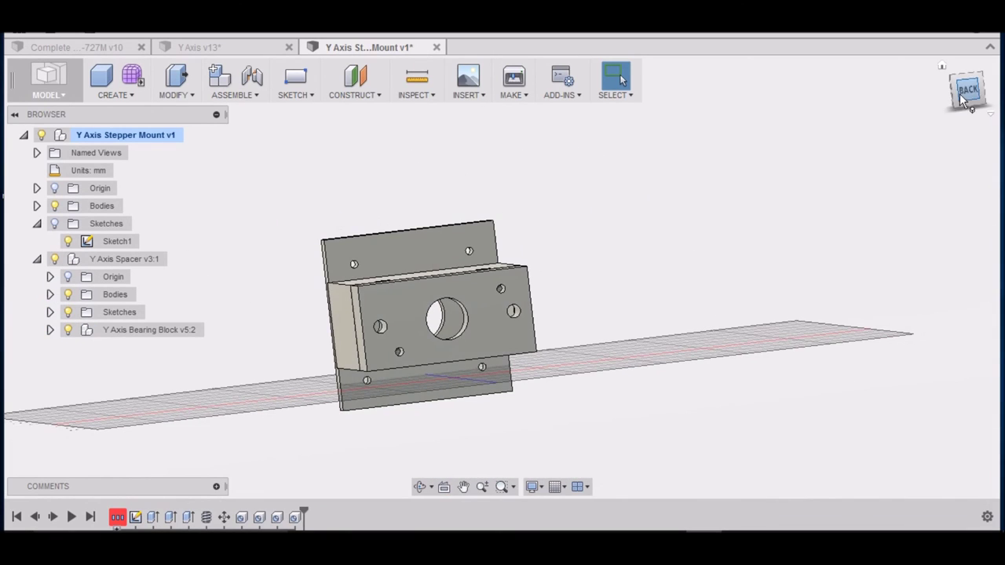
mouse_move(964, 98)
left_mouse_down()
mouse_move(954, 107)
mouse_move(966, 105)
left_mouse_up()
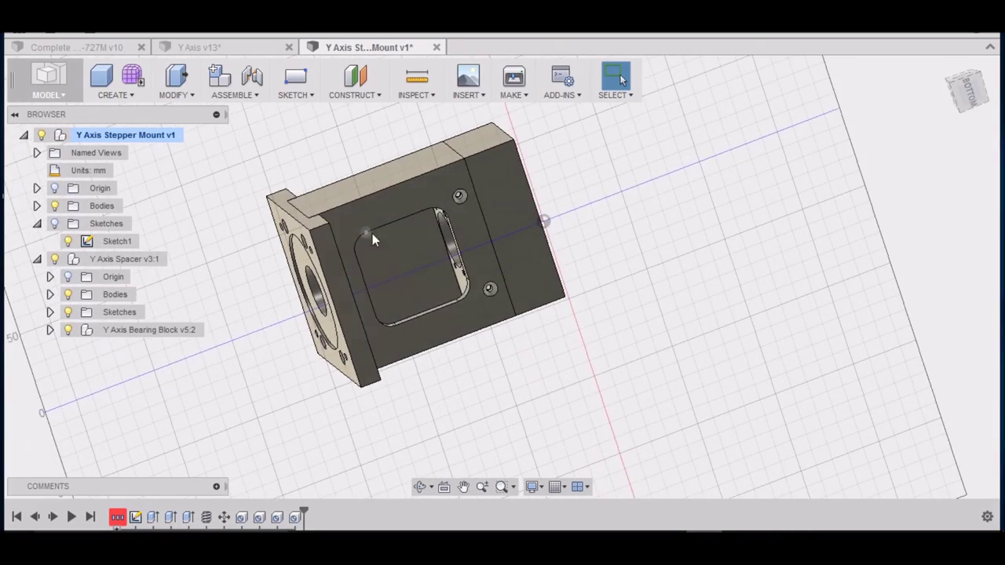
scroll(479, 259, "up", 3)
scroll(480, 259, "down", 2)
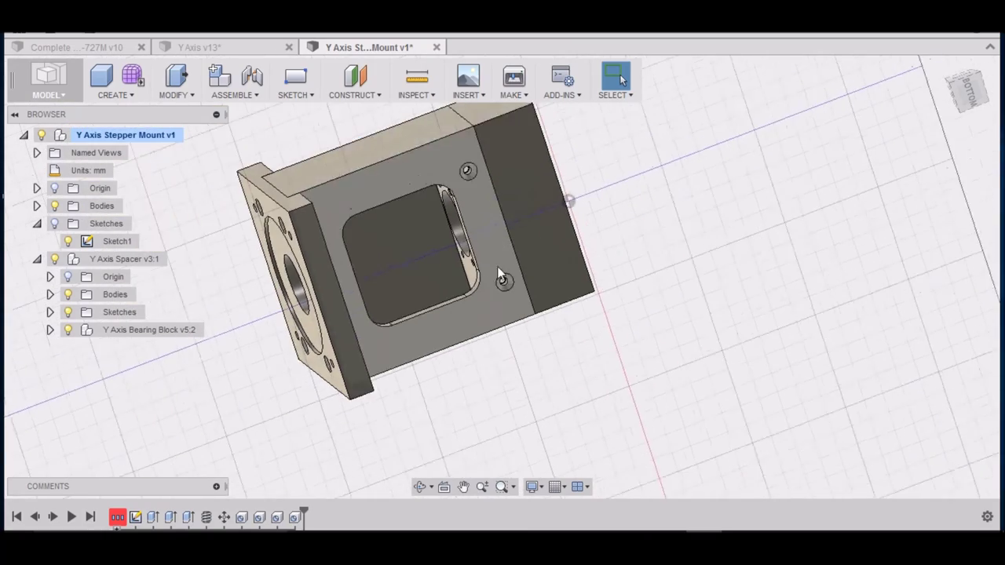
scroll(498, 267, "down", 1)
left_click_drag(953, 85, 971, 91)
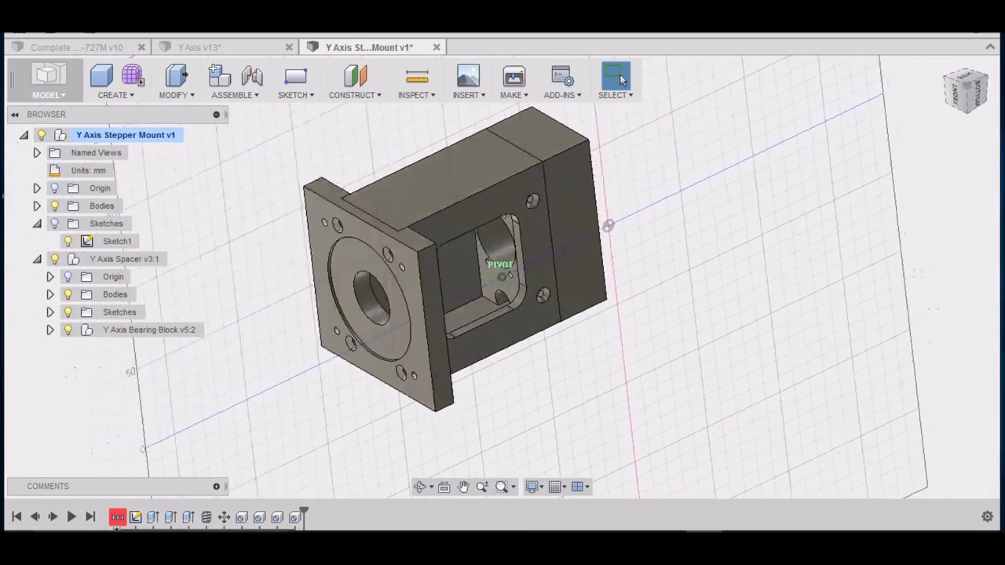
mouse_move(502, 276)
middle_mouse_down("shift")
mouse_move(556, 271)
mouse_move(479, 262)
mouse_move(423, 310)
mouse_move(503, 353)
mouse_move(514, 373)
mouse_move(460, 338)
mouse_move(439, 345)
middle_mouse_up("shift")
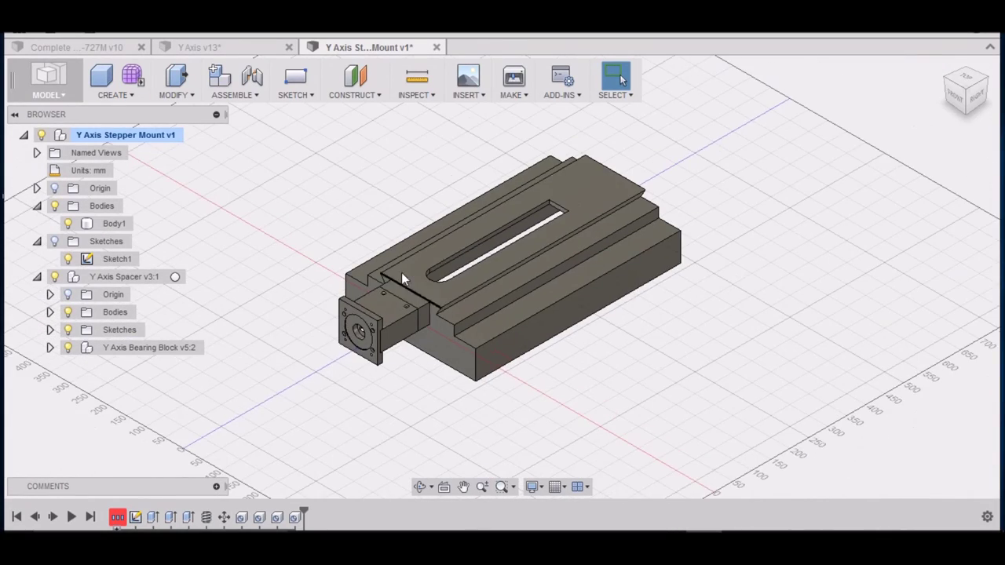
Examine how the stepper mount, spacer and bearing block sit against the slotted machine base, as a whole and close up.
scroll(567, 281, "up", 2)
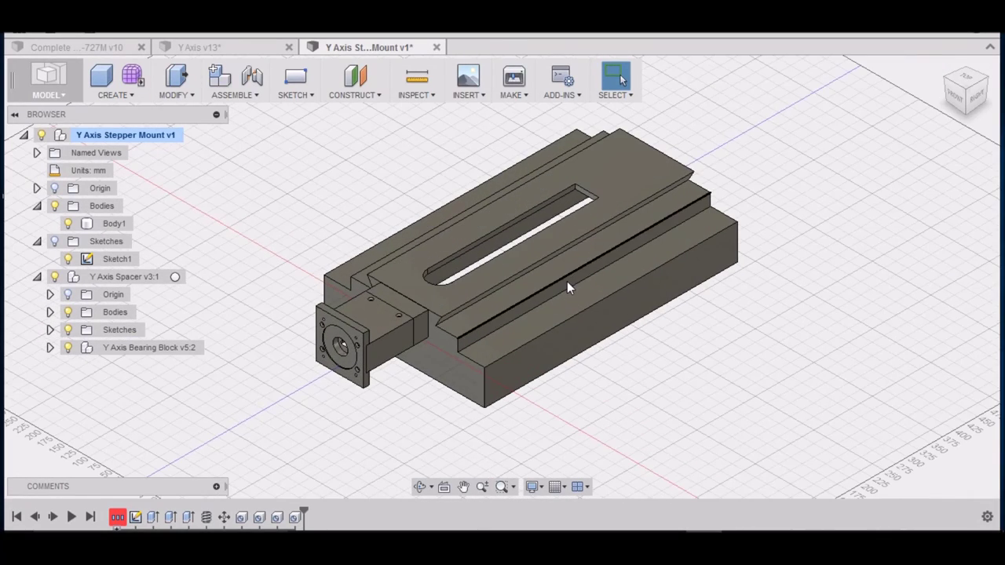
scroll(354, 333, "up", 2)
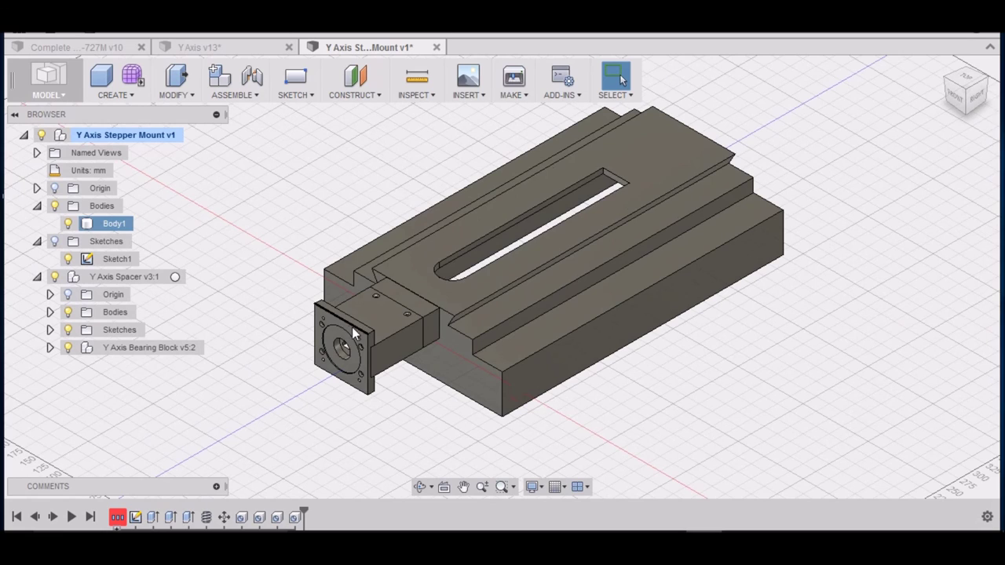
left_click(559, 256)
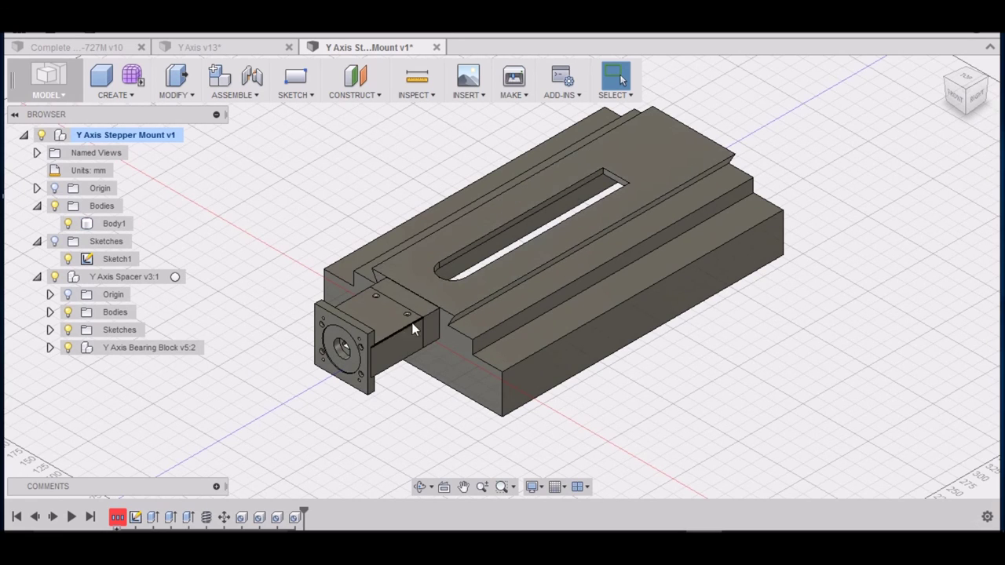
left_click(378, 343)
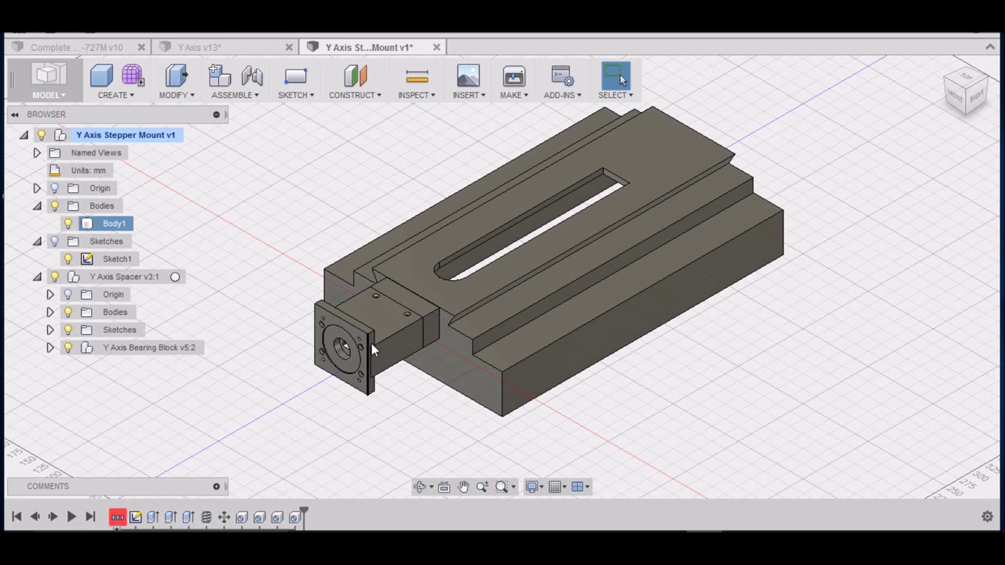
scroll(371, 343, "down", 5)
left_click(320, 296)
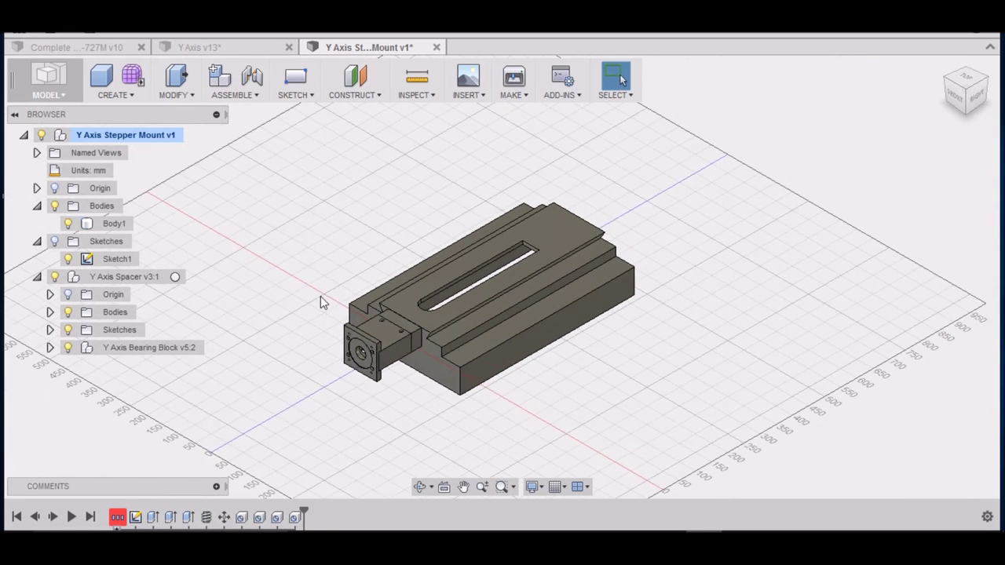
scroll(322, 300, "up", 3)
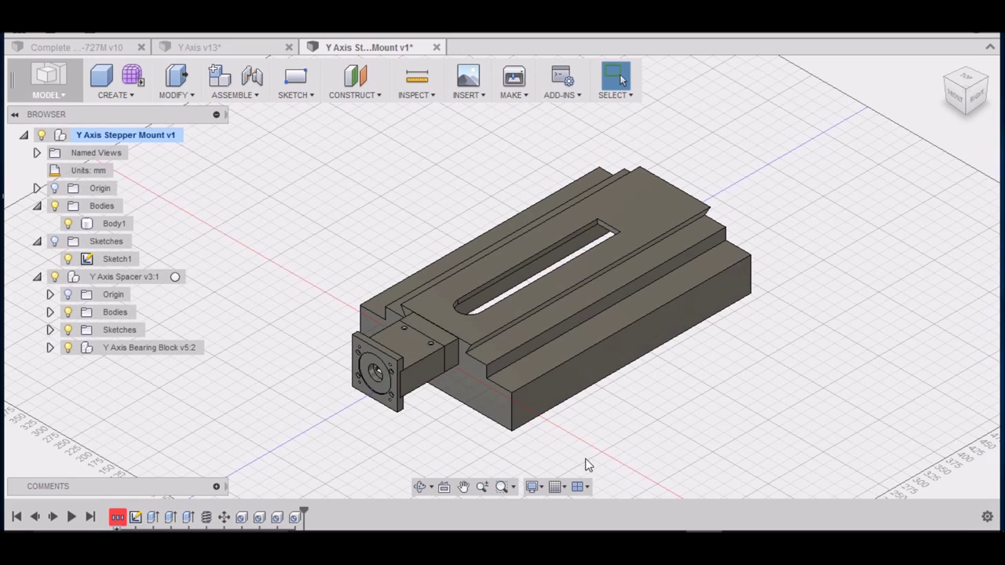
scroll(464, 315, "up", 3)
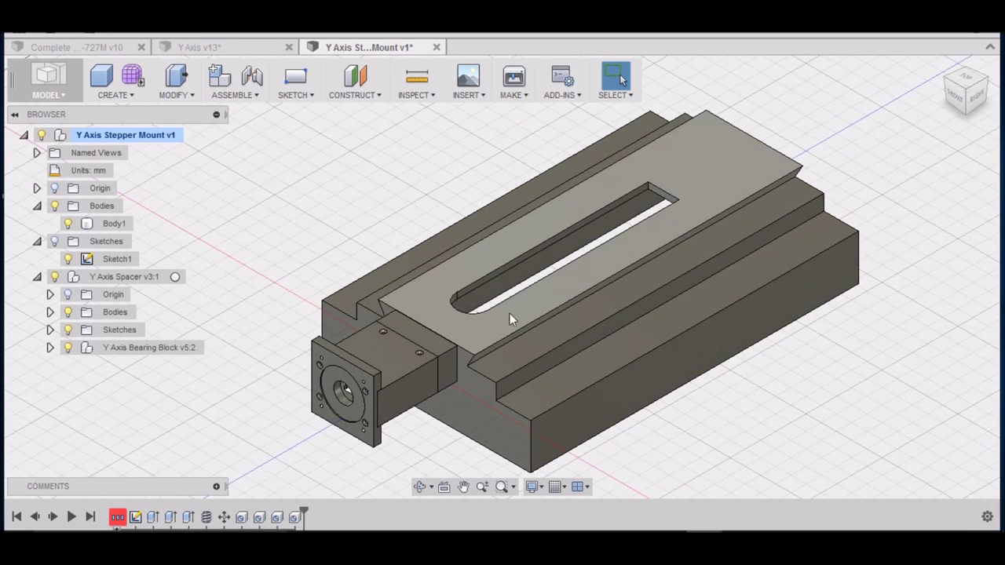
scroll(497, 332, "down", 5)
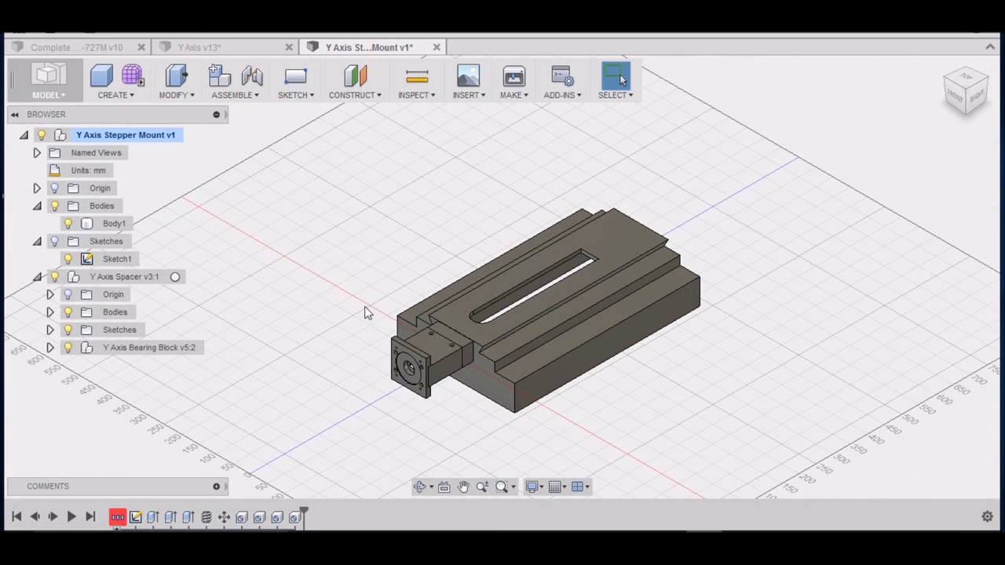
scroll(414, 325, "up", 2)
scroll(465, 357, "up", 4)
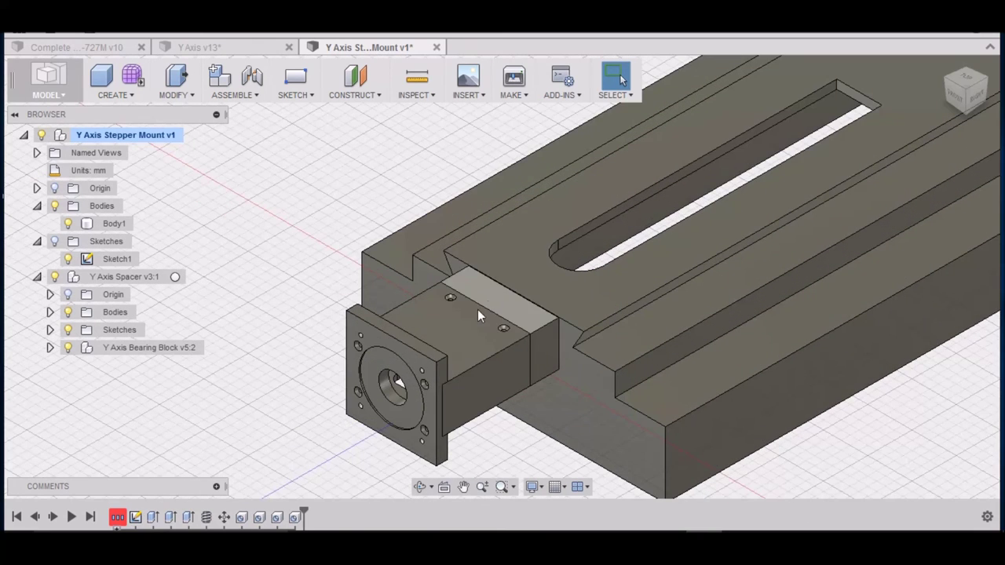
left_click(443, 350)
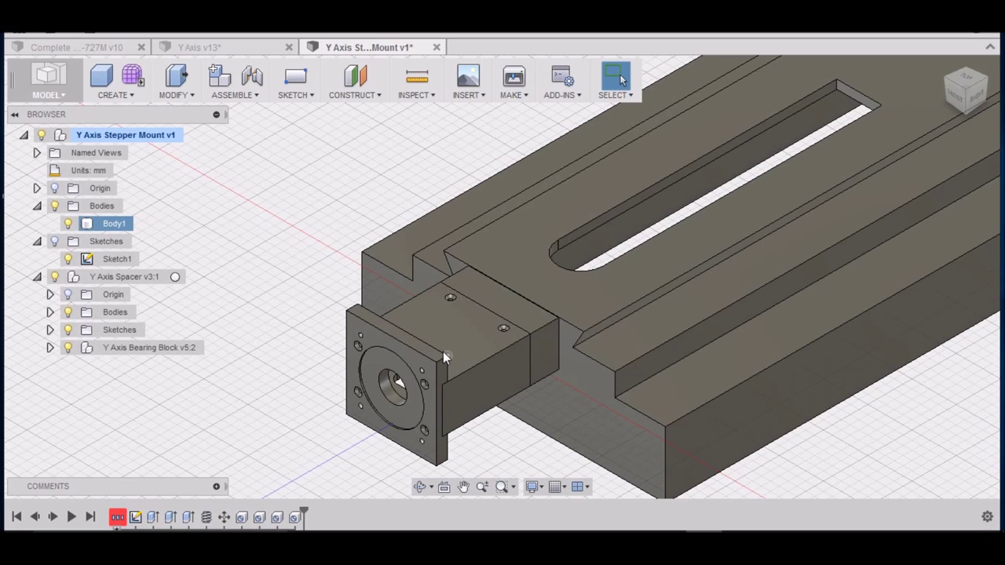